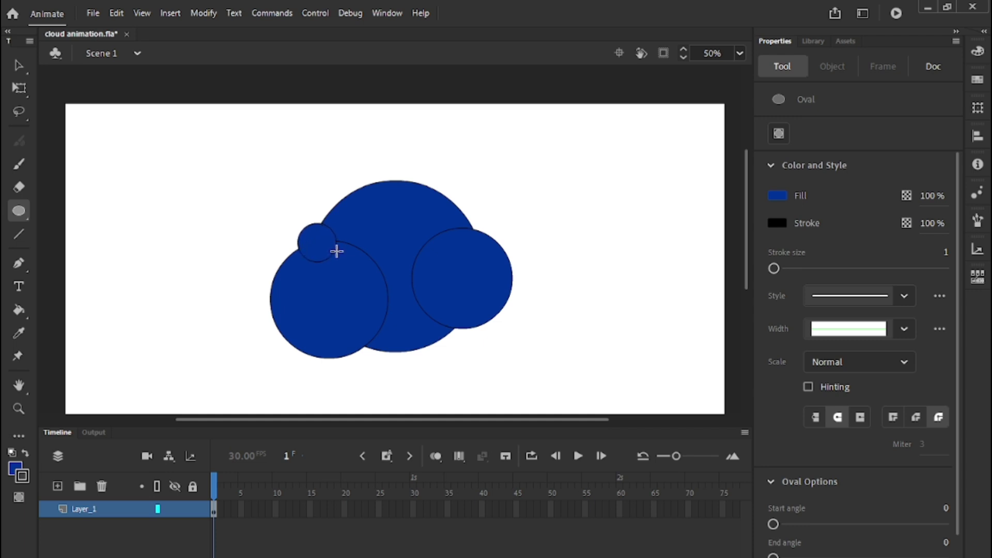
# Draw five small overlapping circles along the upper-right, lower, right and left edges of the cloud.
pyautogui.moveTo(476, 212); pyautogui.dragTo(441, 242)
pyautogui.moveTo(345, 326); pyautogui.dragTo(380, 356)
pyautogui.moveTo(417, 306); pyautogui.dragTo(462, 360)
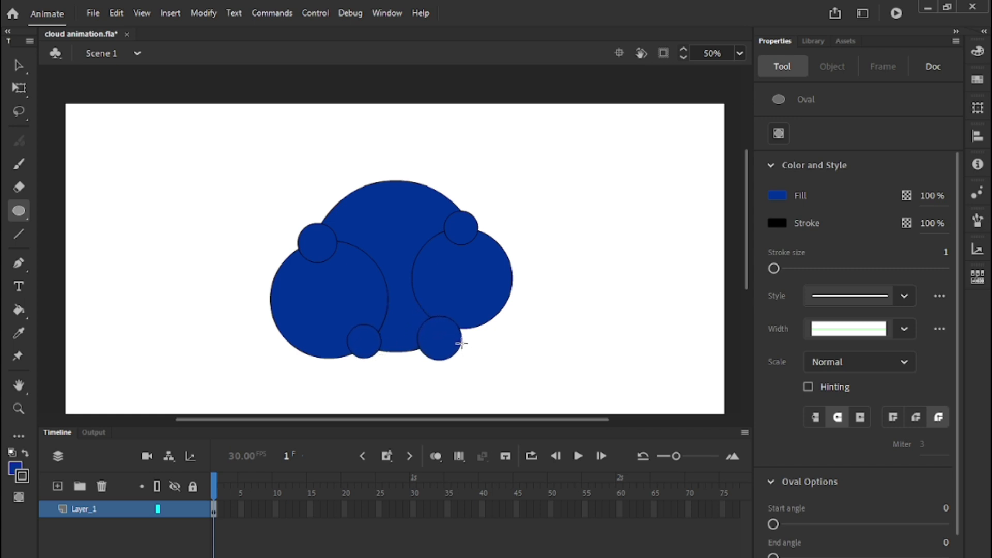
pyautogui.moveTo(536, 257); pyautogui.dragTo(480, 288)
pyautogui.moveTo(293, 296); pyautogui.dragTo(251, 339)
# Delete all the overlapping circle outlines inside the cloud, keeping only its outer contour.
pyautogui.click(19, 65)
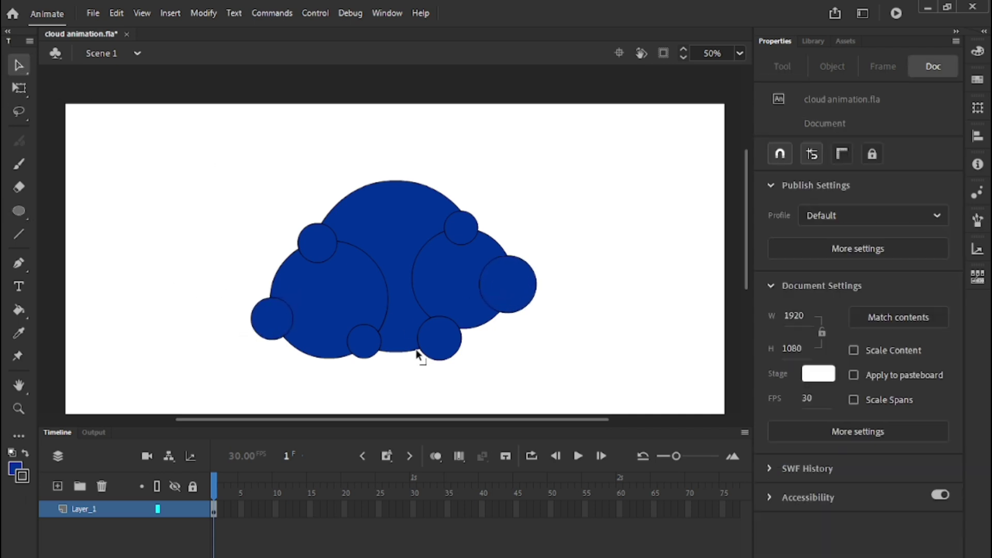
pyautogui.click(389, 315)
pyautogui.press('Delete')
pyautogui.click(415, 299)
pyautogui.press('Delete')
pyautogui.click(461, 244)
pyautogui.press('Delete')
pyautogui.click(332, 252)
pyautogui.press('Delete')
pyautogui.click(291, 317)
pyautogui.press('Delete')
pyautogui.click(359, 325)
pyautogui.press('Delete')
pyautogui.click(418, 332)
pyautogui.press('Delete')
pyautogui.click(480, 293)
pyautogui.press('Delete')
# Change the whole cloud's fill to the lighter blue #0092FB.
pyautogui.moveTo(160, 139); pyautogui.dragTo(617, 405)
pyautogui.click(777, 296)
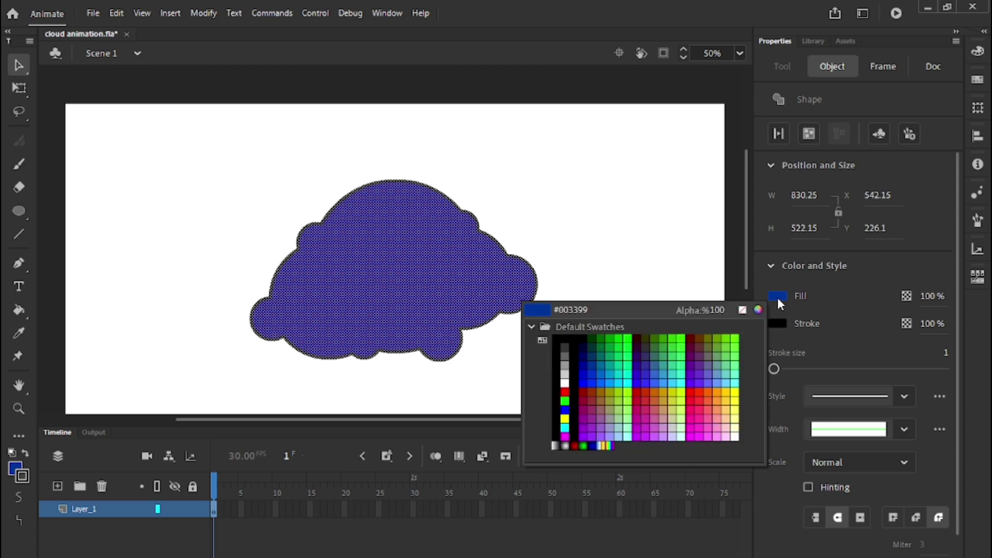
pyautogui.click(757, 310)
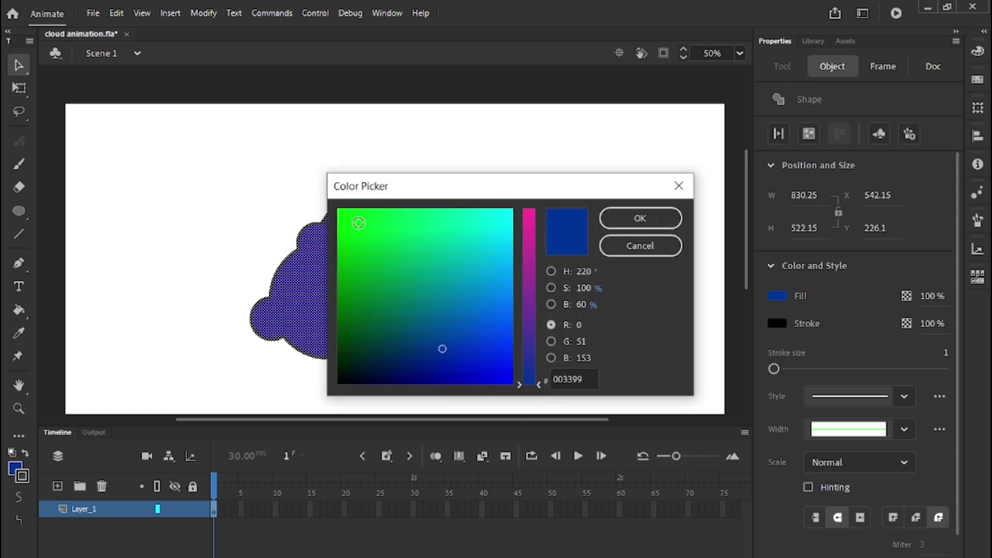
pyautogui.moveTo(568, 188); pyautogui.dragTo(768, 191)
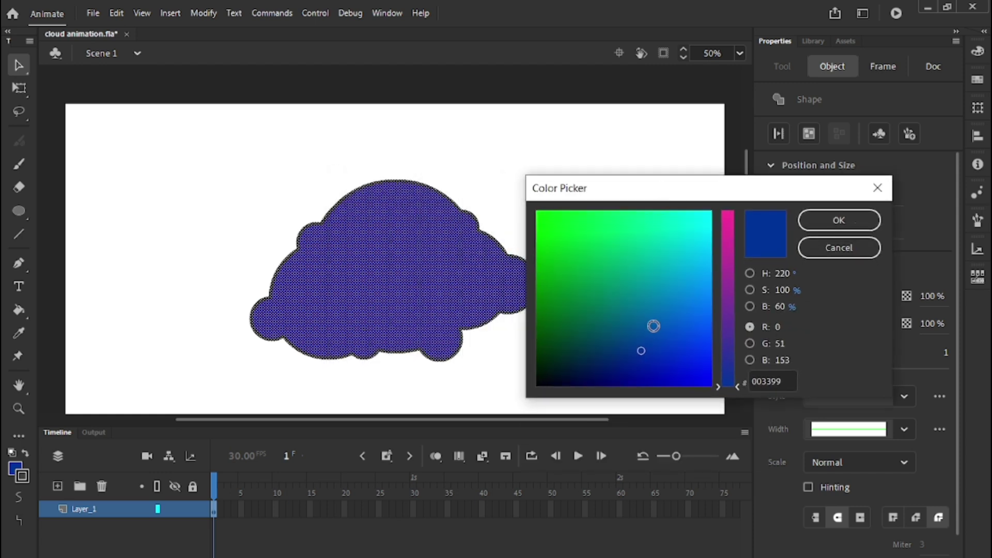
pyautogui.click(657, 354)
pyautogui.moveTo(656, 355); pyautogui.dragTo(661, 349)
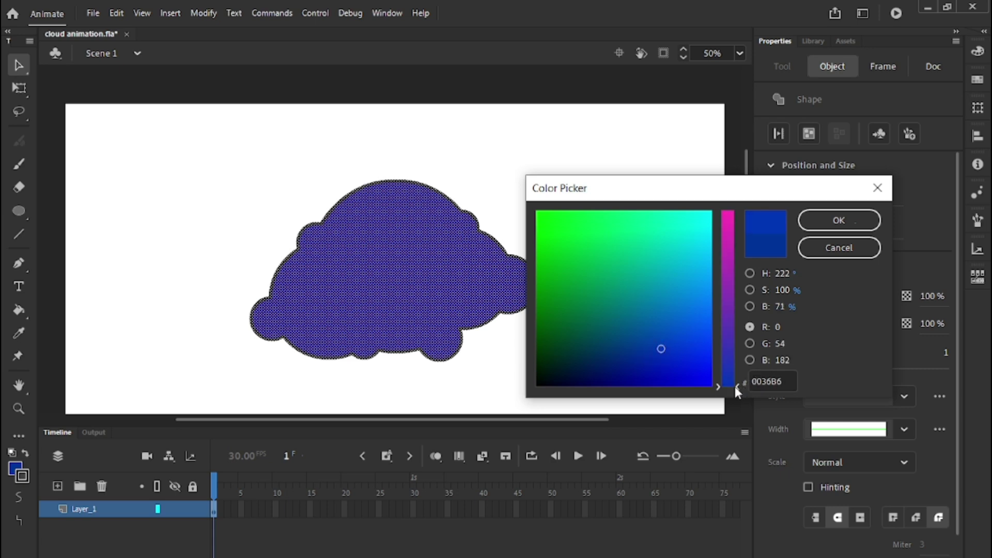
pyautogui.moveTo(735, 387)
pyautogui.mouseDown()
pyautogui.moveTo(737, 354)
pyautogui.moveTo(739, 386)
pyautogui.mouseUp()
pyautogui.moveTo(657, 359)
pyautogui.mouseDown()
pyautogui.moveTo(706, 352)
pyautogui.moveTo(709, 282)
pyautogui.mouseUp()
pyautogui.click(818, 226)
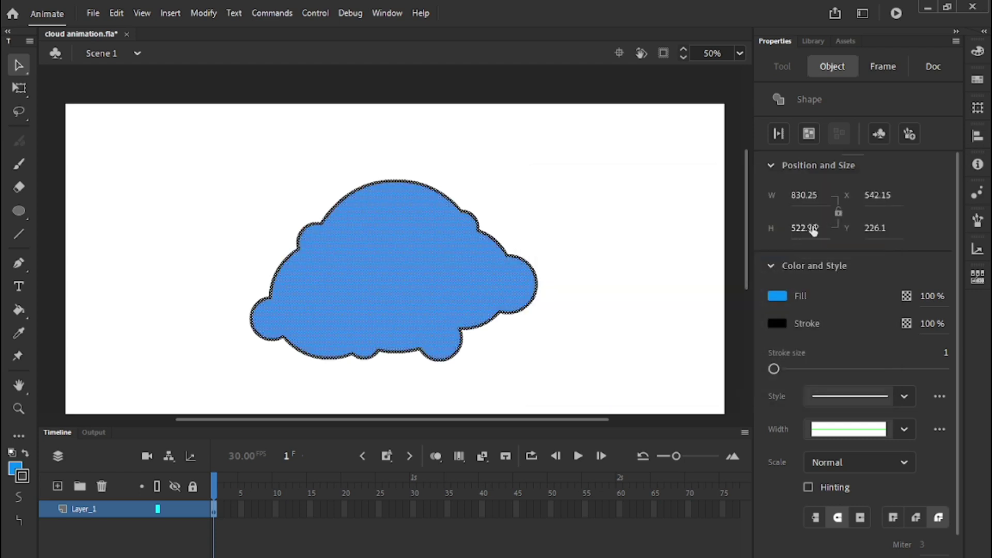
pyautogui.click(588, 237)
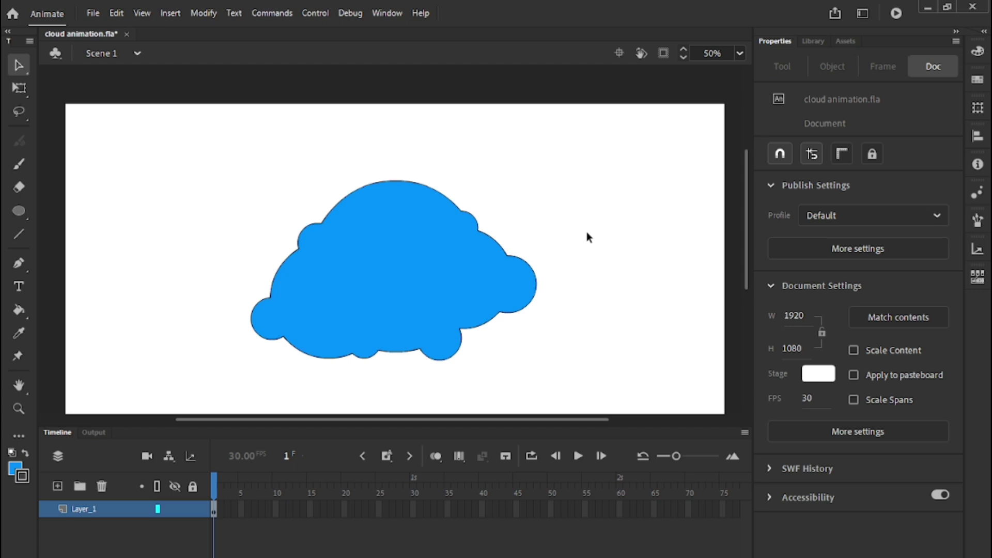
# Scale the whole cloud down to about 495 by 311 px, move it up and to the left on the stage, and save the document.
pyautogui.moveTo(146, 142); pyautogui.dragTo(619, 383)
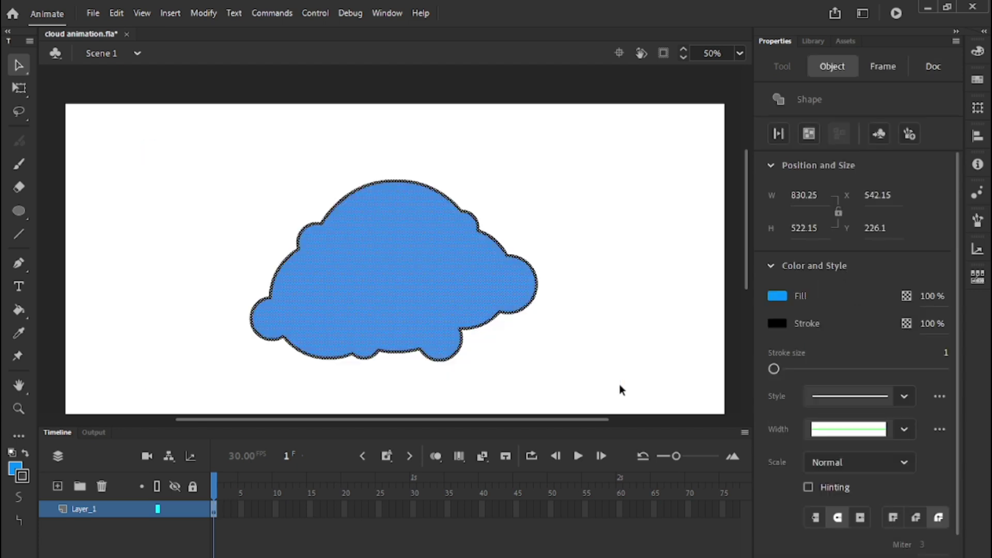
pyautogui.click(18, 88)
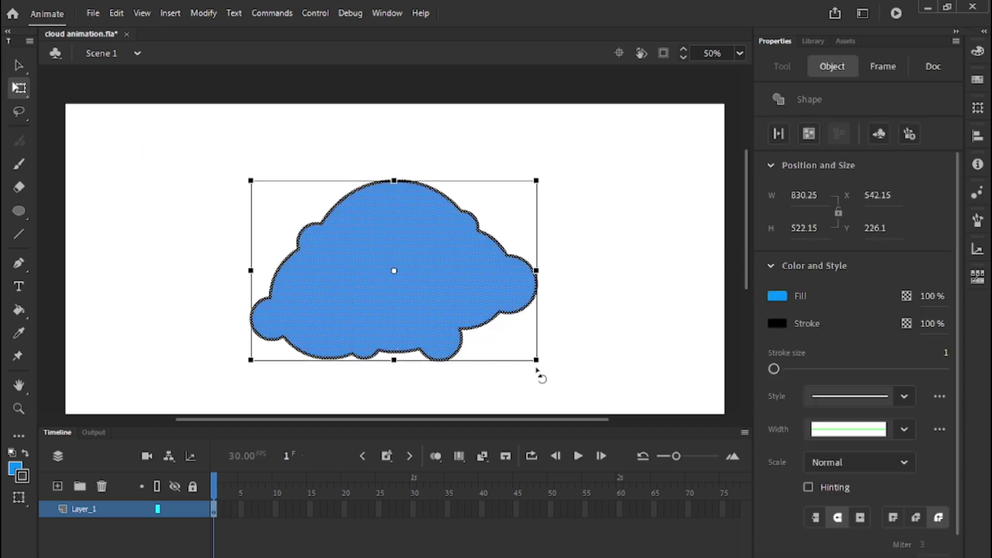
pyautogui.moveTo(536, 360); pyautogui.dragTo(476, 341)
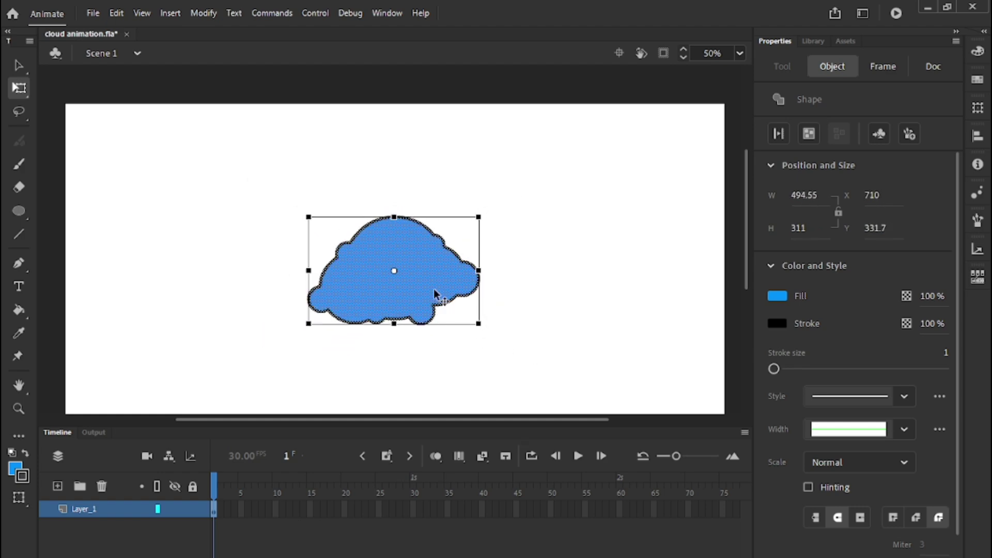
pyautogui.moveTo(433, 294); pyautogui.dragTo(395, 230)
pyautogui.click(487, 248)
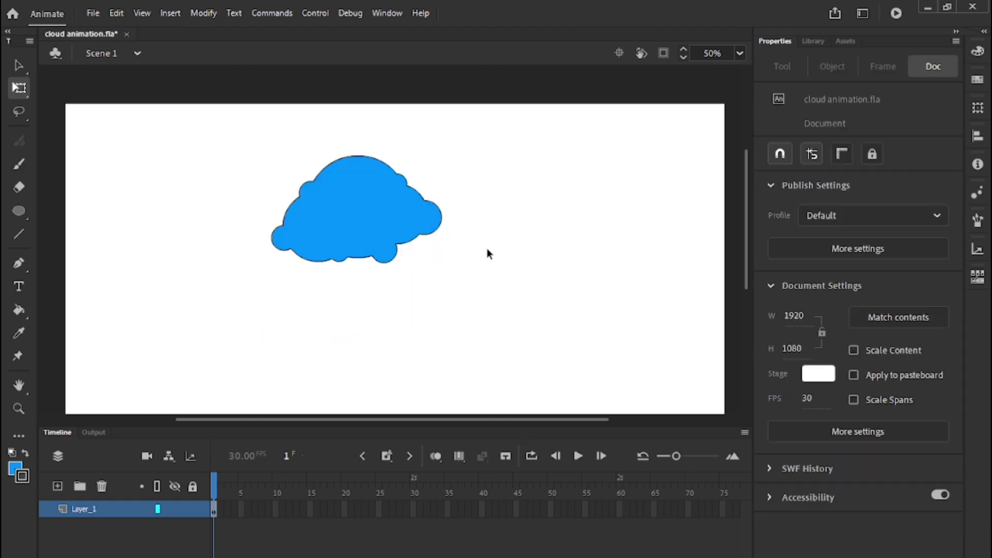
pyautogui.hotkey('ctrl', 's')
# Add a layer above the cloud and draw an eye circle about 74 px wide on the cloud's left half.
pyautogui.click(58, 486)
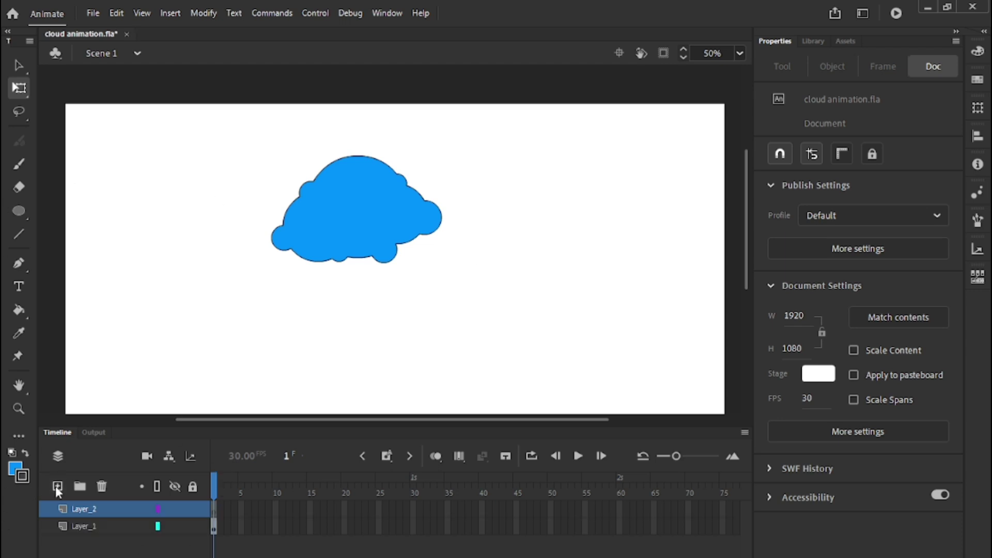
pyautogui.click(19, 211)
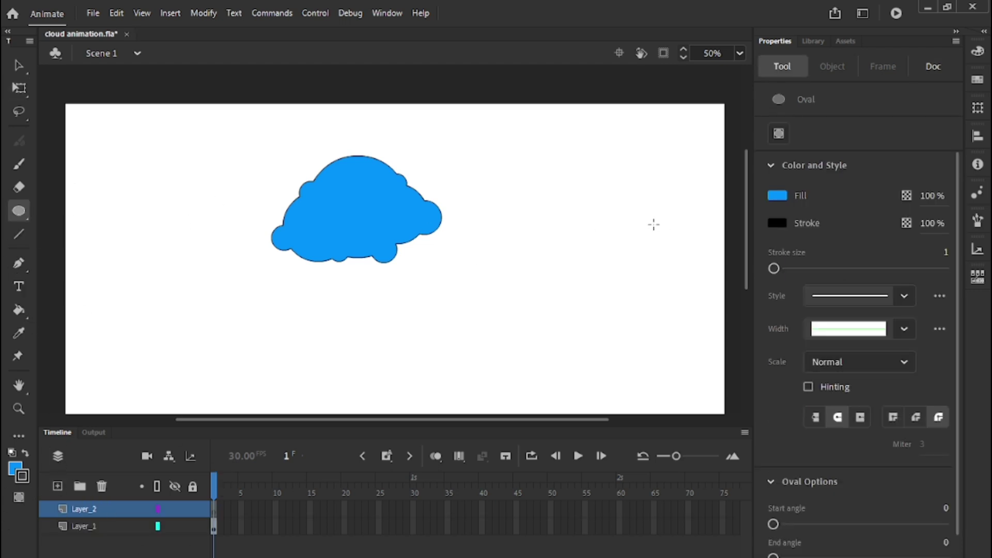
pyautogui.hotkey('ctrl', '=')
pyautogui.scroll(2, 275, 223)
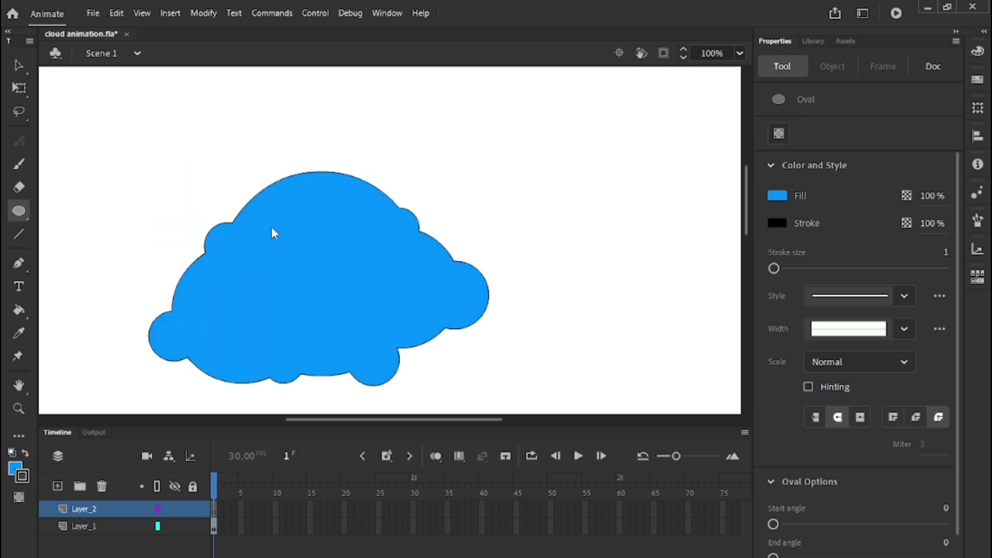
pyautogui.moveTo(240, 252); pyautogui.dragTo(291, 301)
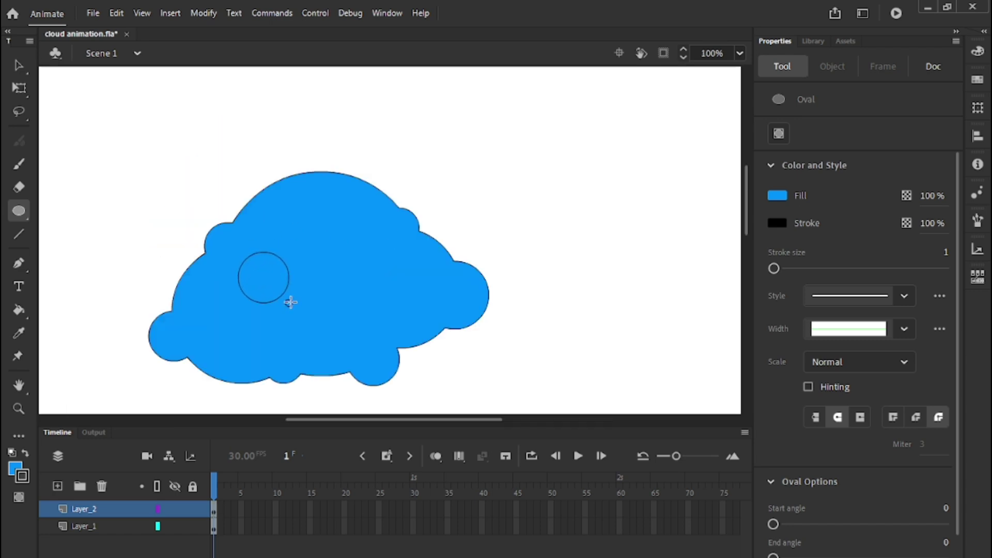
# Fill the eye circle with white.
pyautogui.click(19, 64)
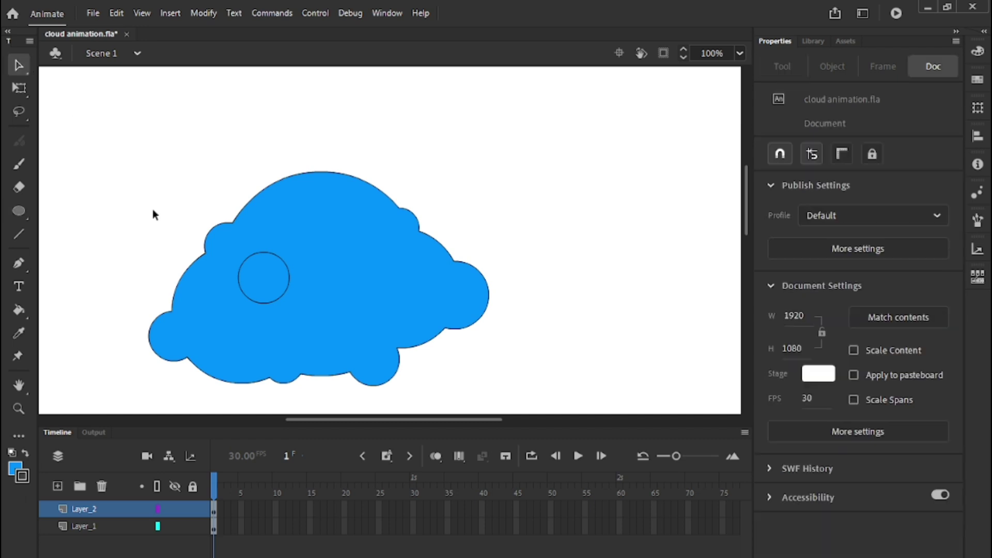
pyautogui.click(263, 279)
pyautogui.click(777, 295)
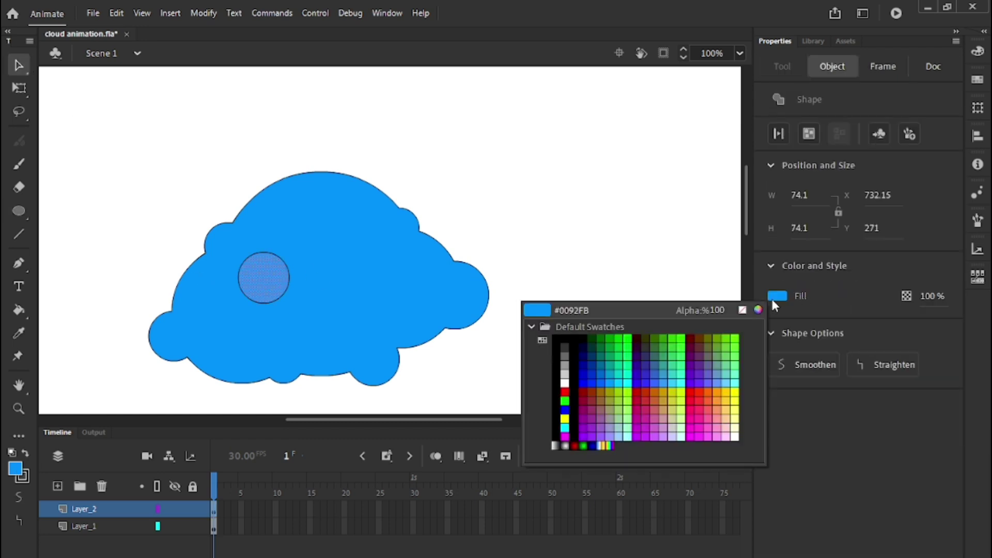
pyautogui.click(569, 380)
pyautogui.click(548, 280)
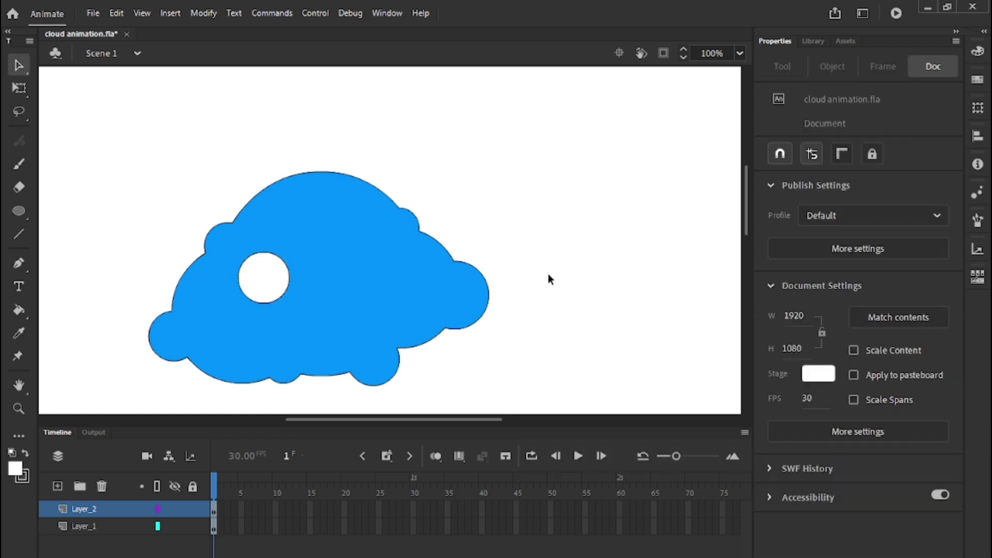
# Convert the white eye circle with its outline to a Graphic symbol named eye1.
pyautogui.hotkey('ctrl', '=')
pyautogui.scroll(-5, 559, 269)
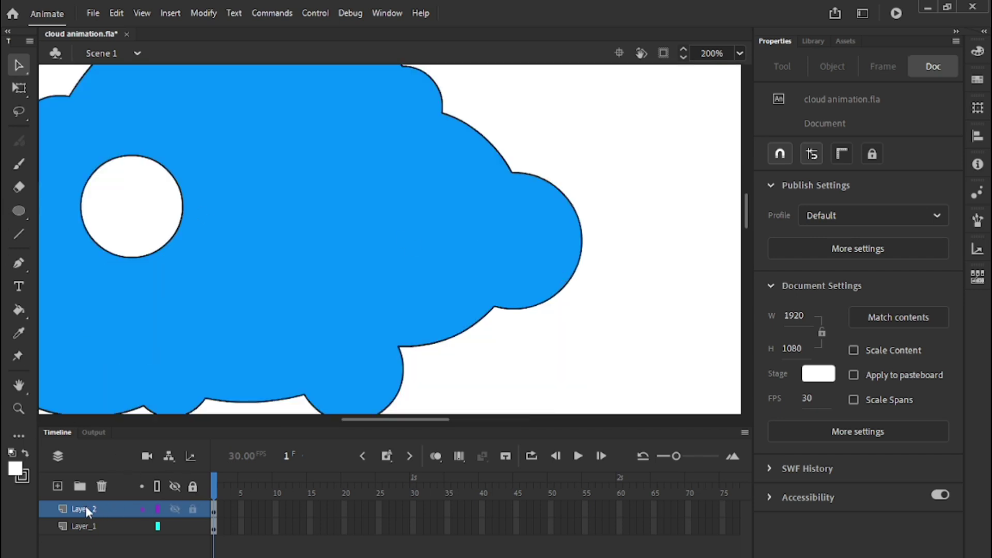
pyautogui.click(133, 211)
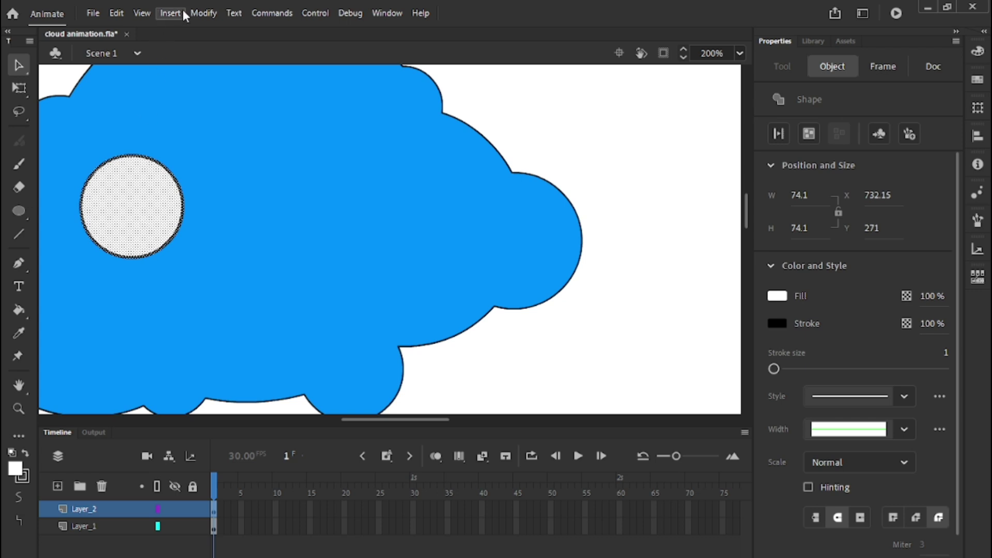
pyautogui.rightClick(106, 203)
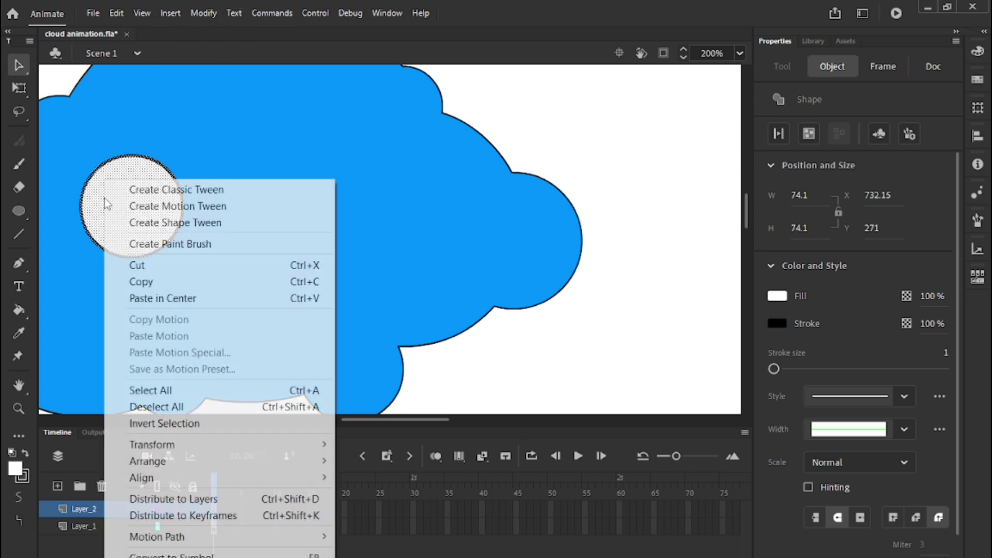
pyautogui.moveTo(192, 480)
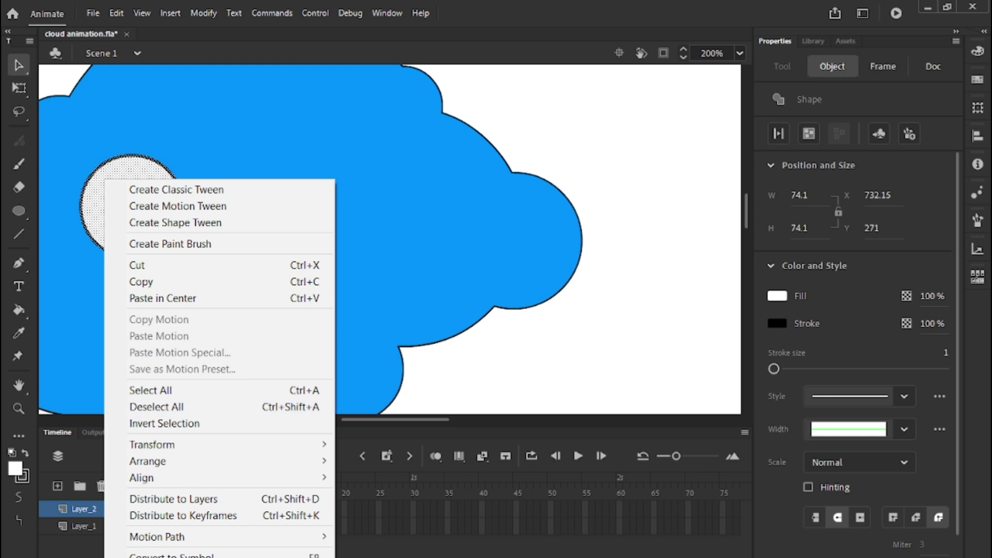
pyautogui.click(186, 555)
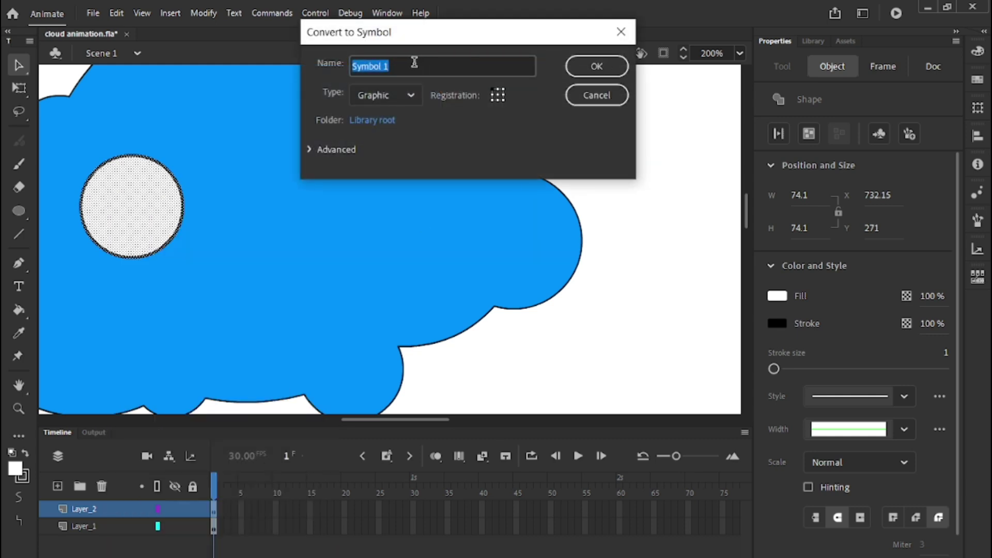
pyautogui.write('eye1')
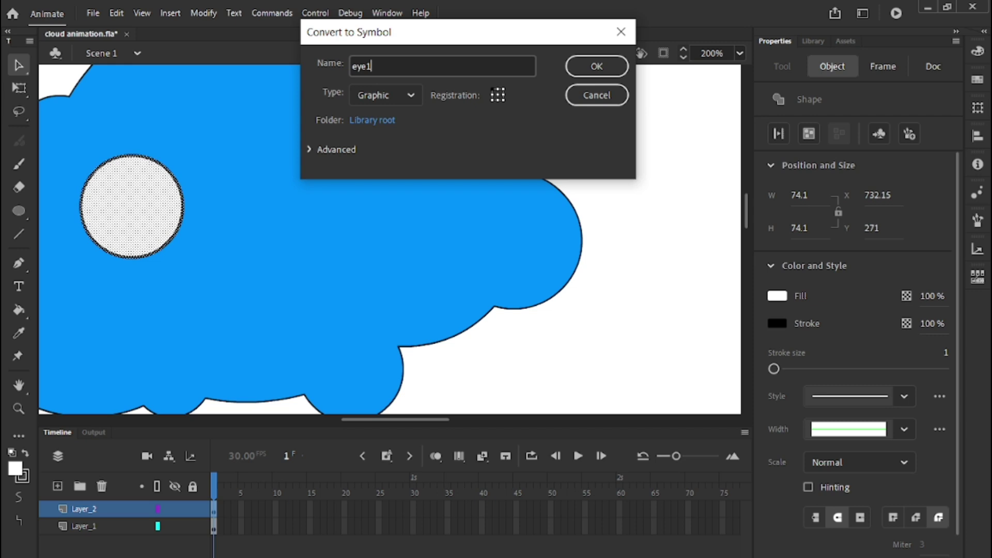
pyautogui.click(597, 66)
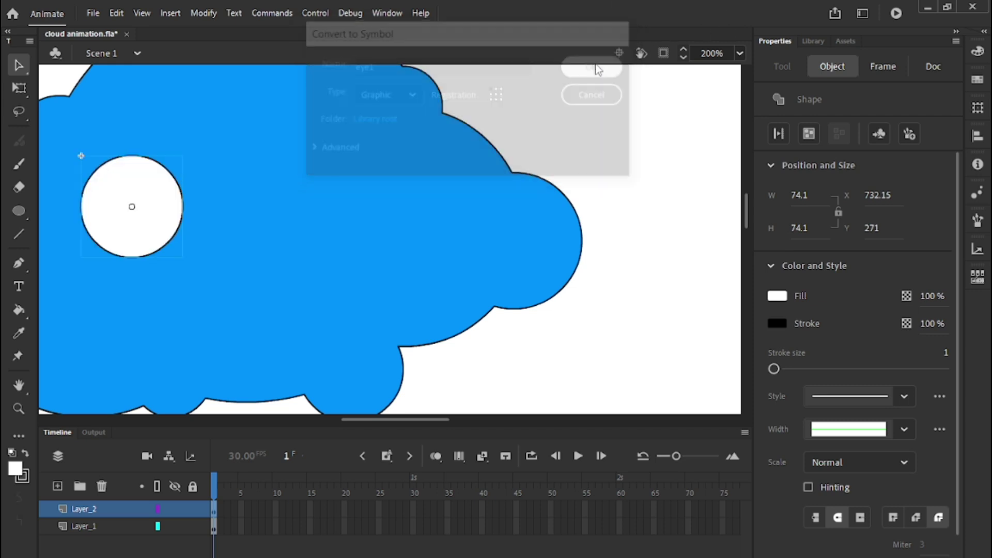
# Open the eye1 symbol for editing, add a second layer inside it and display all its layers as outlines.
pyautogui.moveTo(416, 419); pyautogui.dragTo(392, 419)
pyautogui.doubleClick(281, 233)
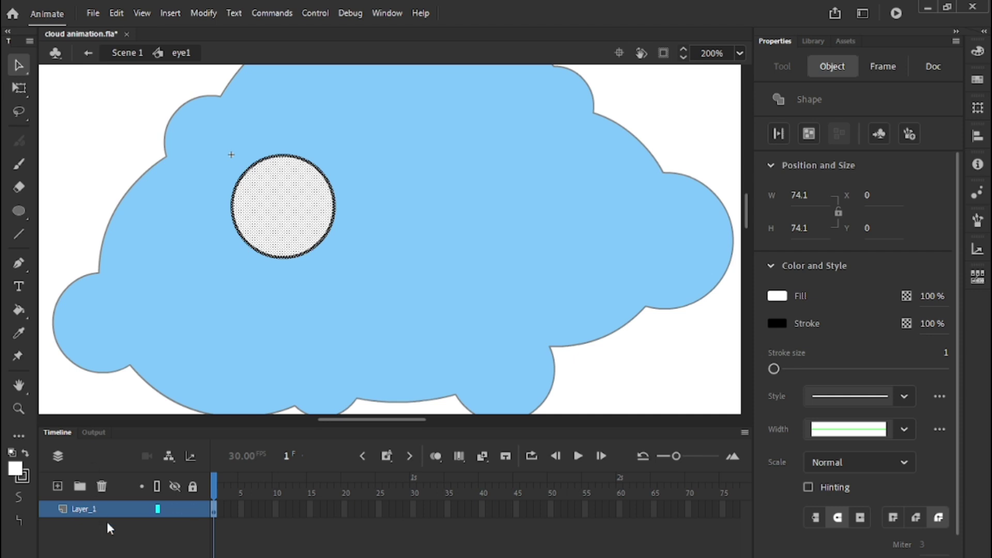
pyautogui.click(57, 486)
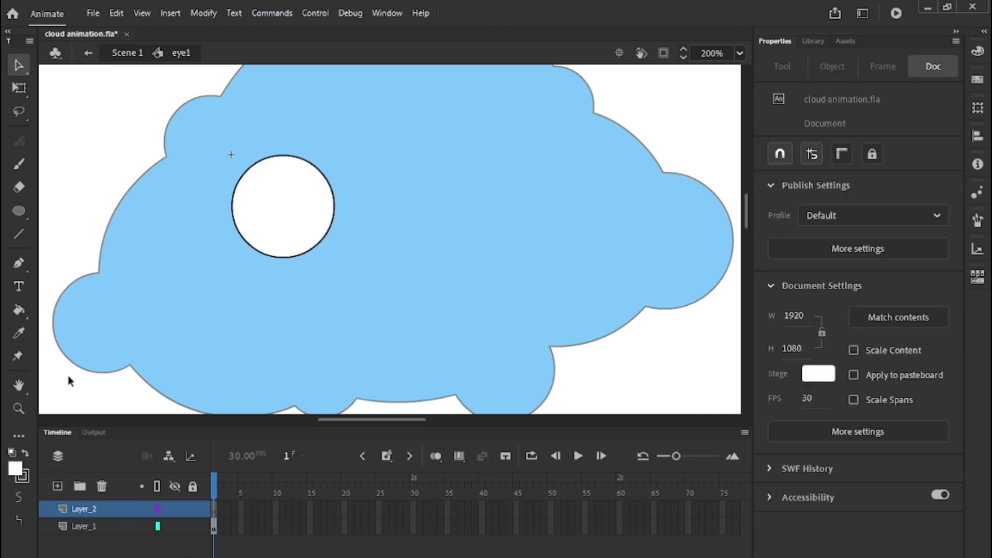
pyautogui.click(156, 488)
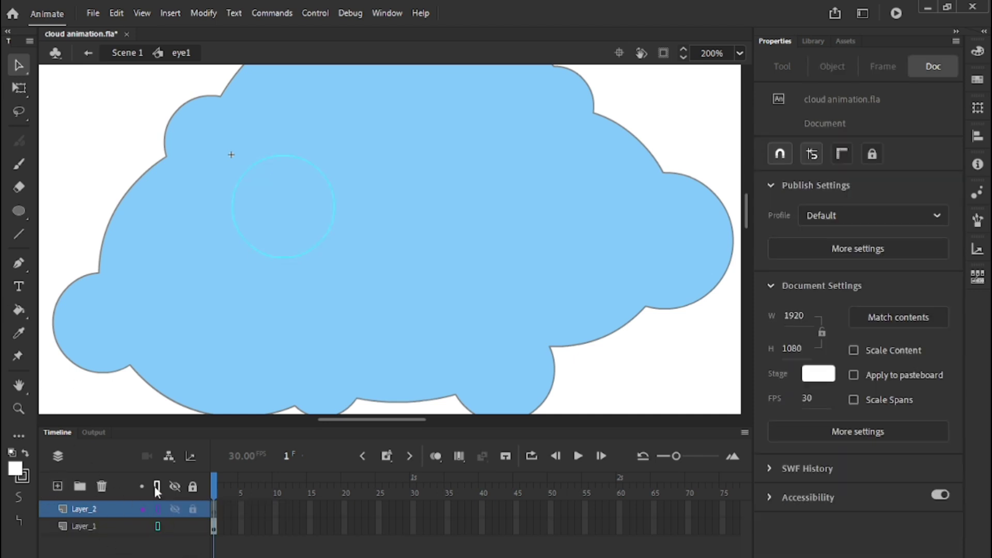
# Draw a pupil circle about 35 px wide in the lower part of the eye on the new layer.
pyautogui.click(19, 210)
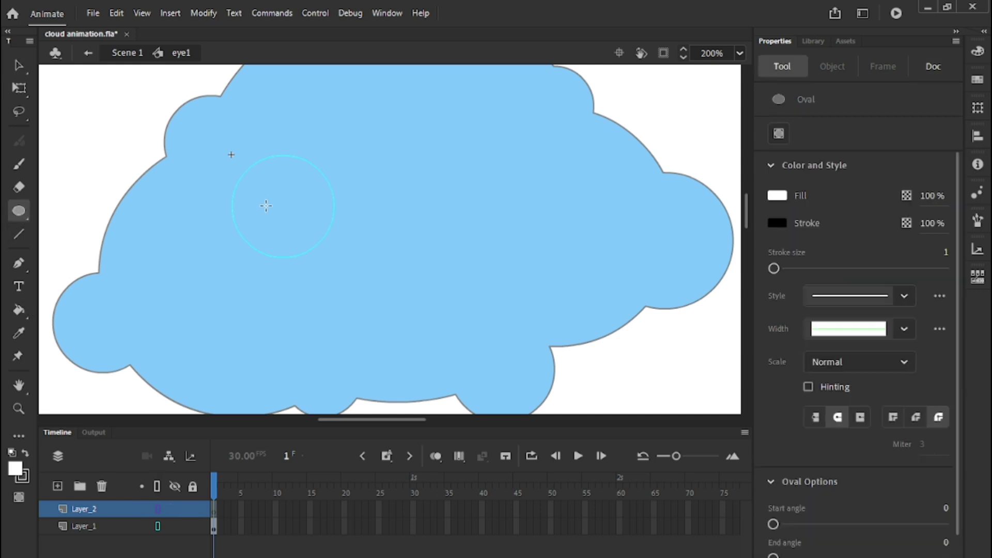
pyautogui.hotkey('ctrl', '=')
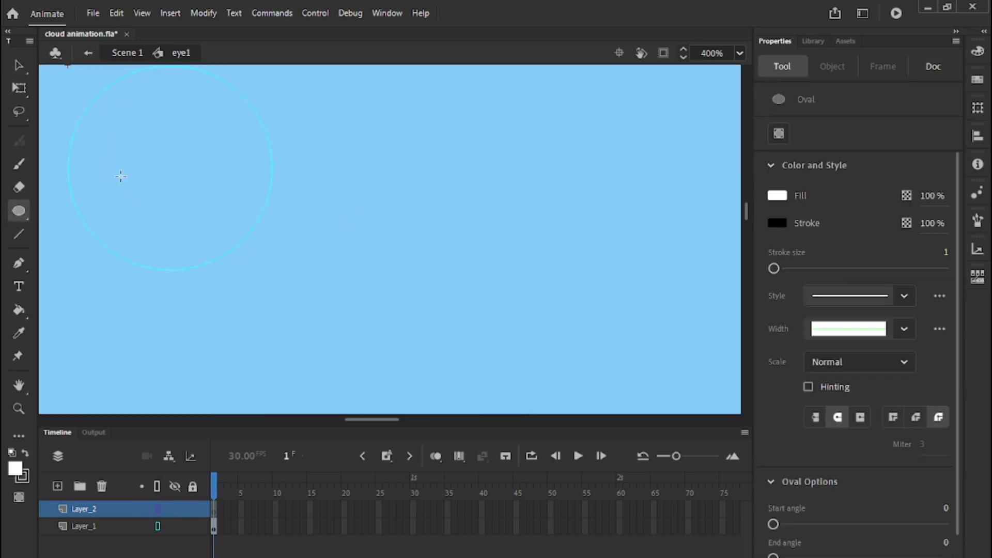
pyautogui.moveTo(116, 165); pyautogui.dragTo(213, 262)
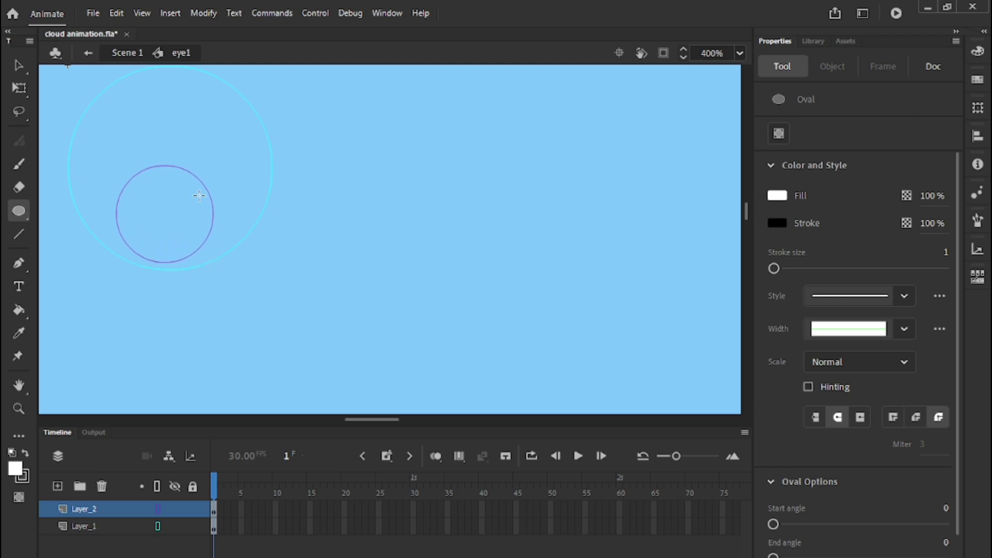
# Select the pupil circle's stroke inside the eye1 symbol and turn off the outline display of all layers.
pyautogui.click(19, 65)
pyautogui.doubleClick(244, 241)
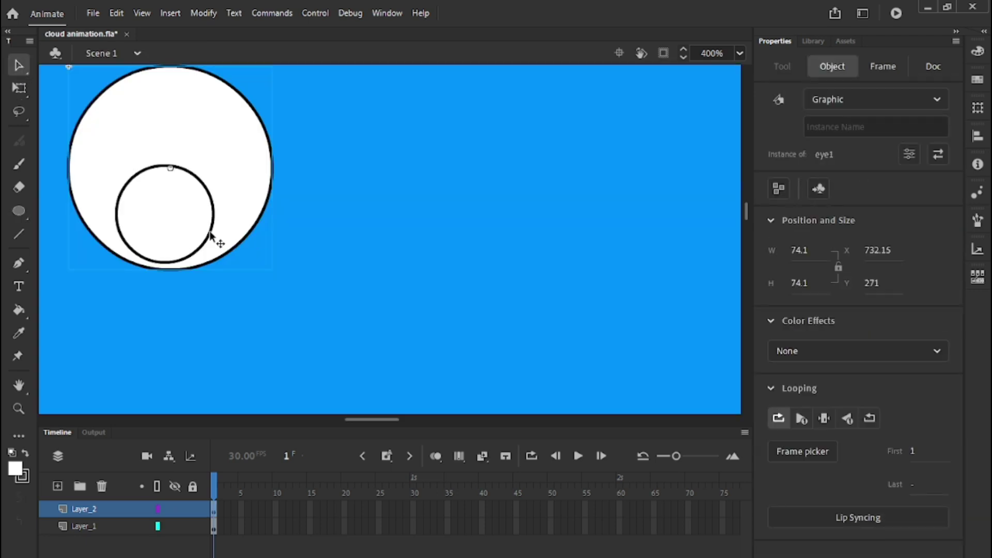
pyautogui.doubleClick(209, 232)
pyautogui.click(210, 233)
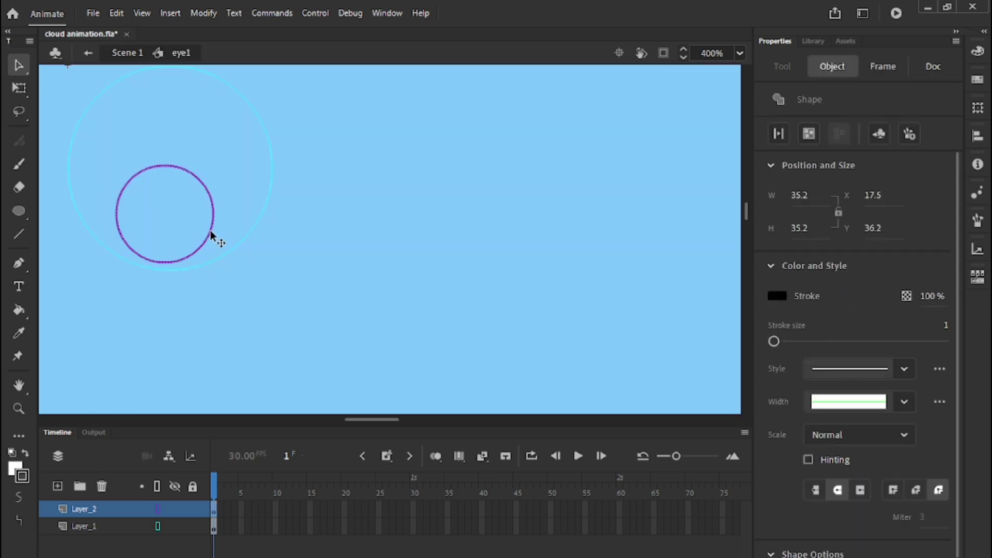
pyautogui.click(157, 486)
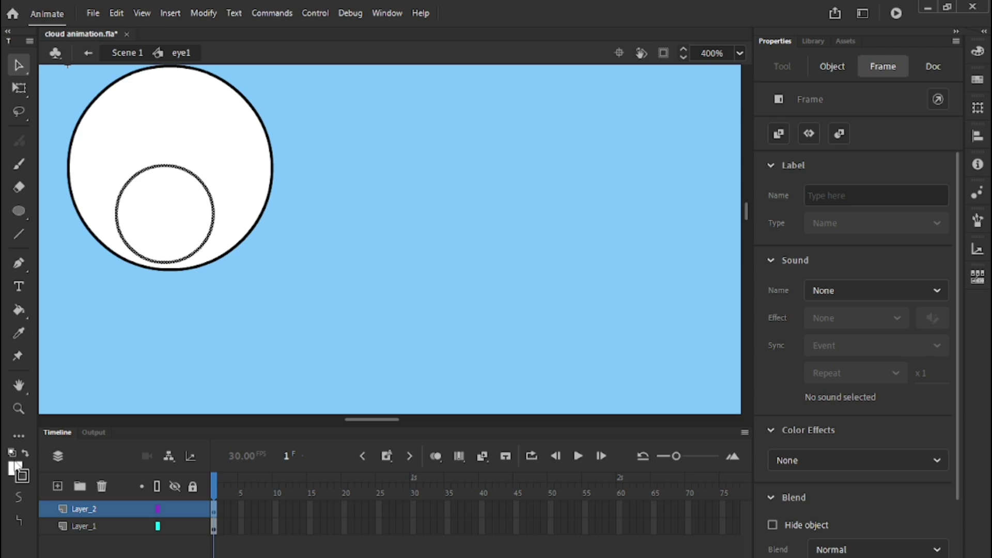
# Fill the pupil circle inside the eye1 symbol with solid black.
pyautogui.click(17, 470)
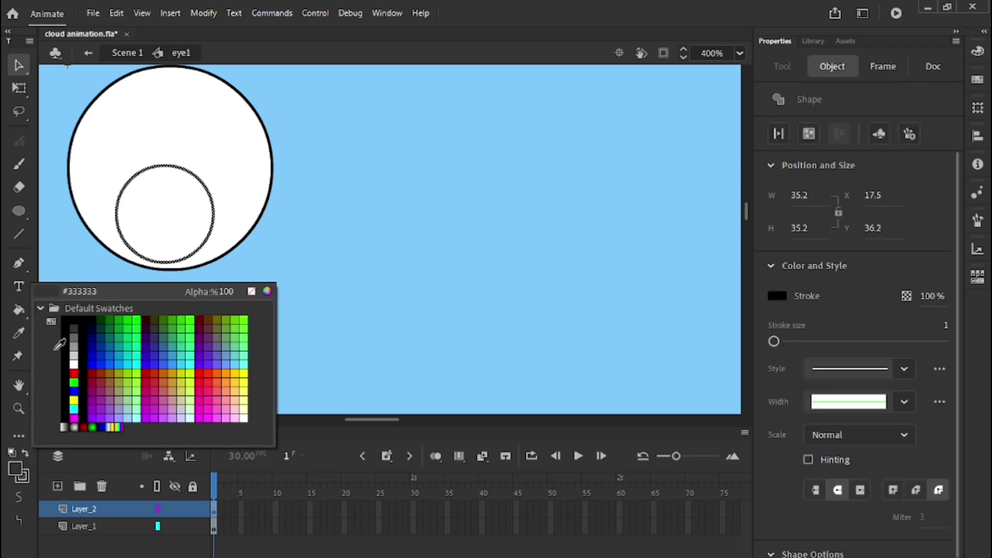
pyautogui.click(75, 319)
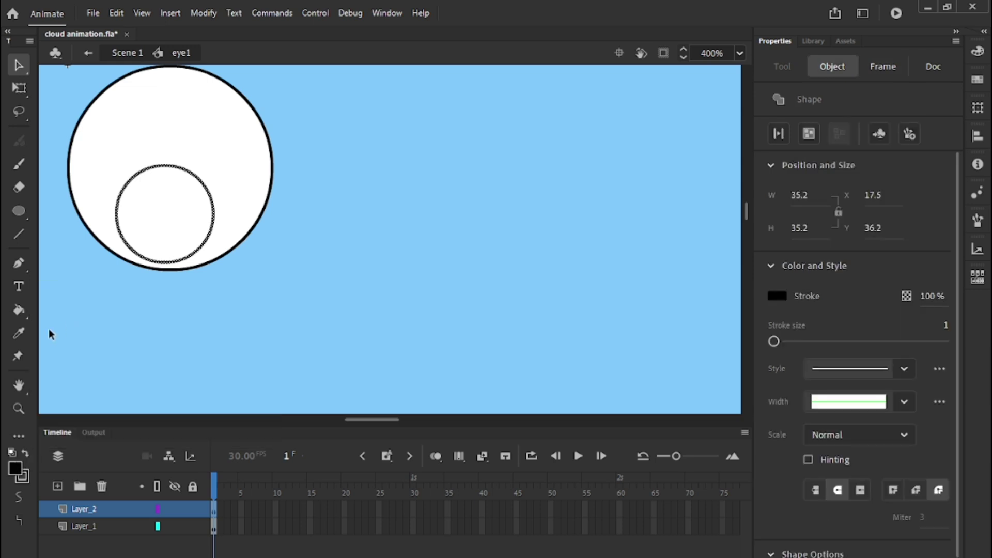
pyautogui.click(18, 310)
pyautogui.click(135, 219)
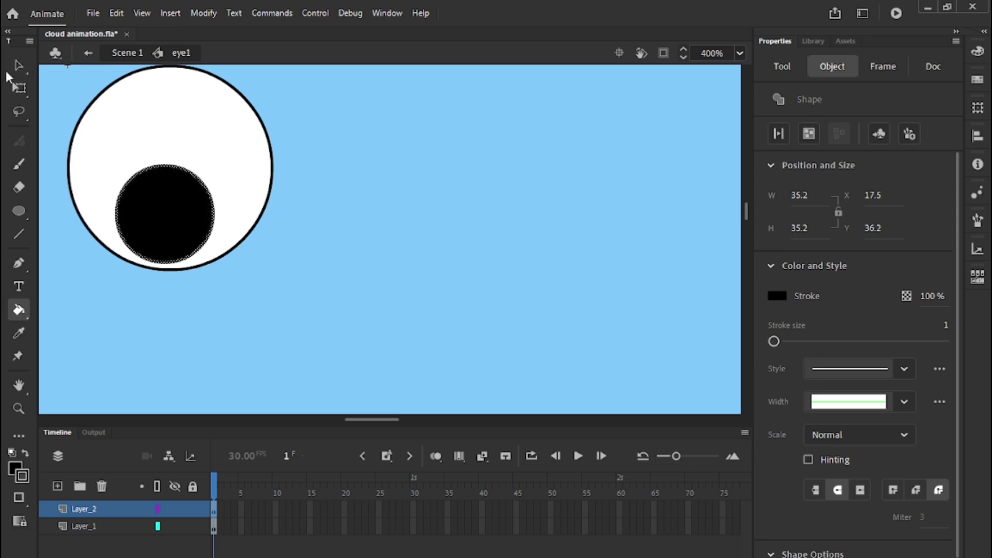
pyautogui.click(18, 64)
# Add a third layer inside the eye1 symbol and draw a tall, narrow white highlight oval near the pupil's right edge.
pyautogui.moveTo(366, 418); pyautogui.dragTo(370, 382)
pyautogui.click(369, 382)
pyautogui.hotkey('ctrl', '=')
pyautogui.click(58, 487)
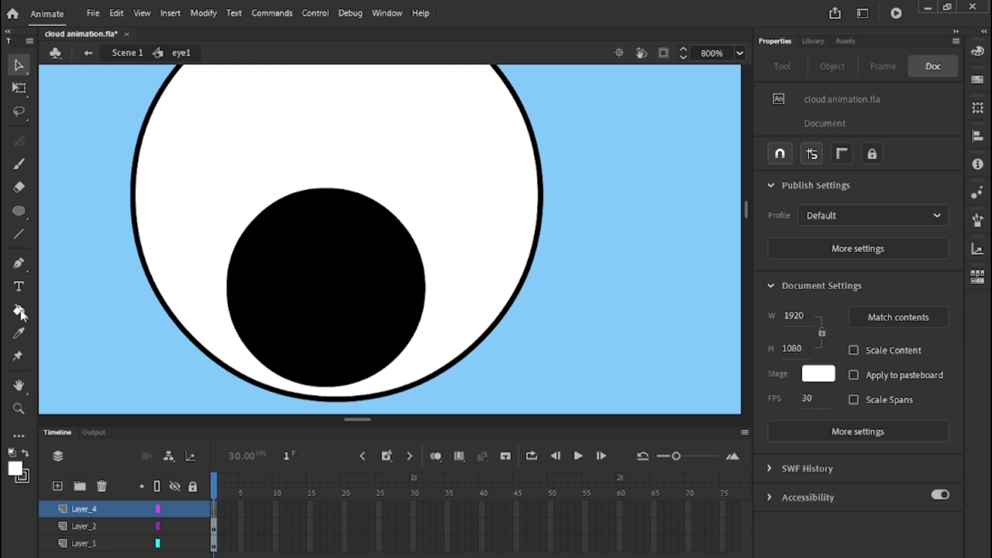
pyautogui.click(18, 263)
pyautogui.click(19, 210)
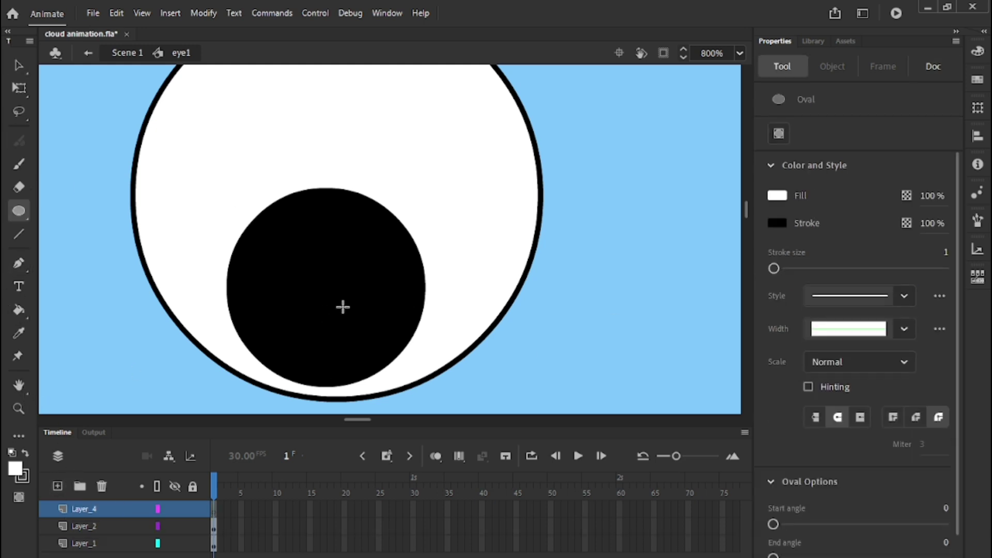
pyautogui.moveTo(371, 234); pyautogui.dragTo(406, 339)
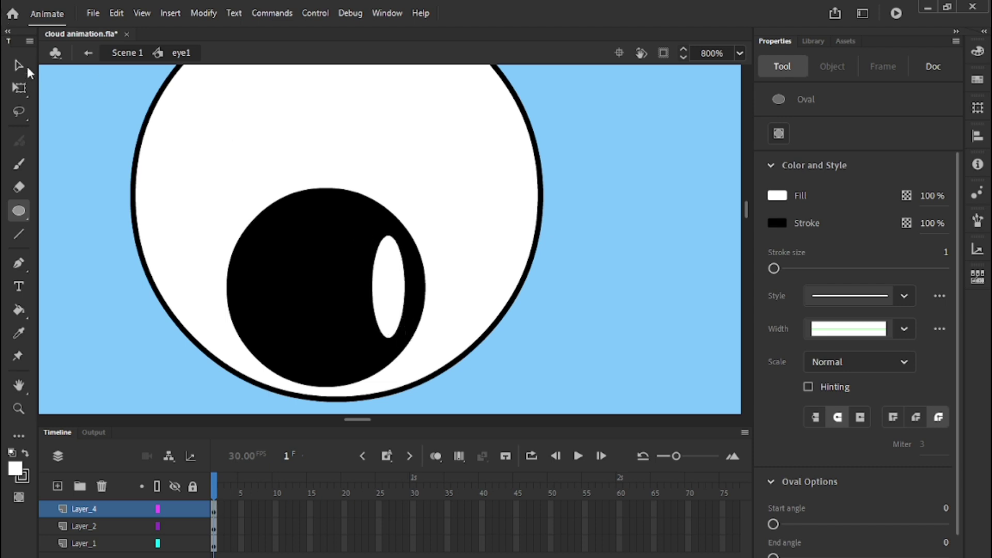
pyautogui.click(19, 66)
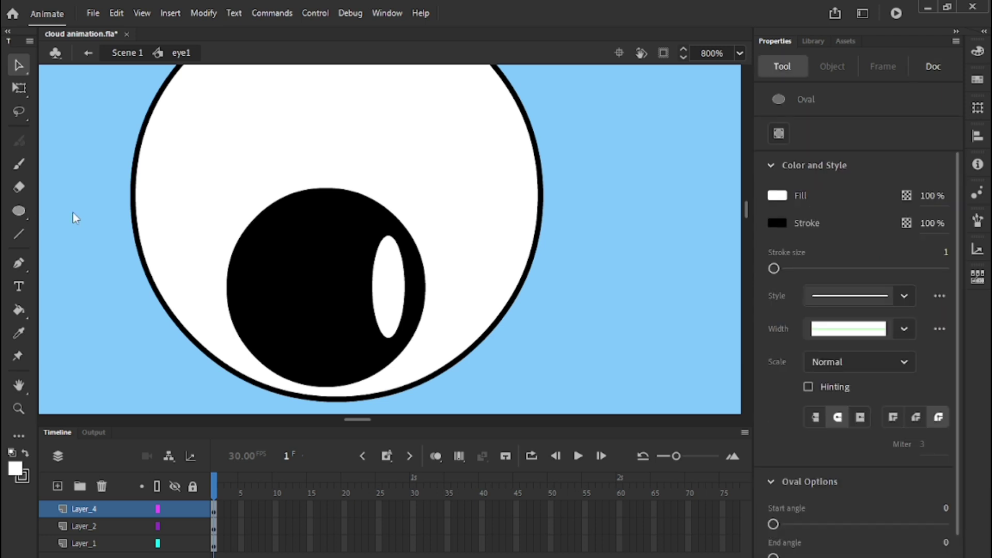
# Draw a tiny round white highlight just above the oval highlight on the pupil and return to Scene 1.
pyautogui.press('o')
pyautogui.moveTo(368, 222); pyautogui.dragTo(379, 234)
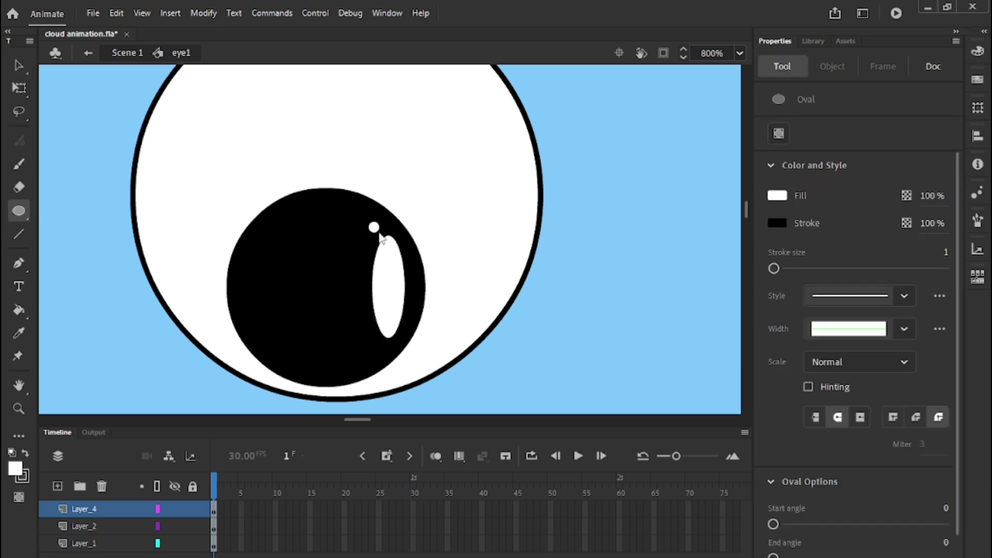
pyautogui.click(22, 63)
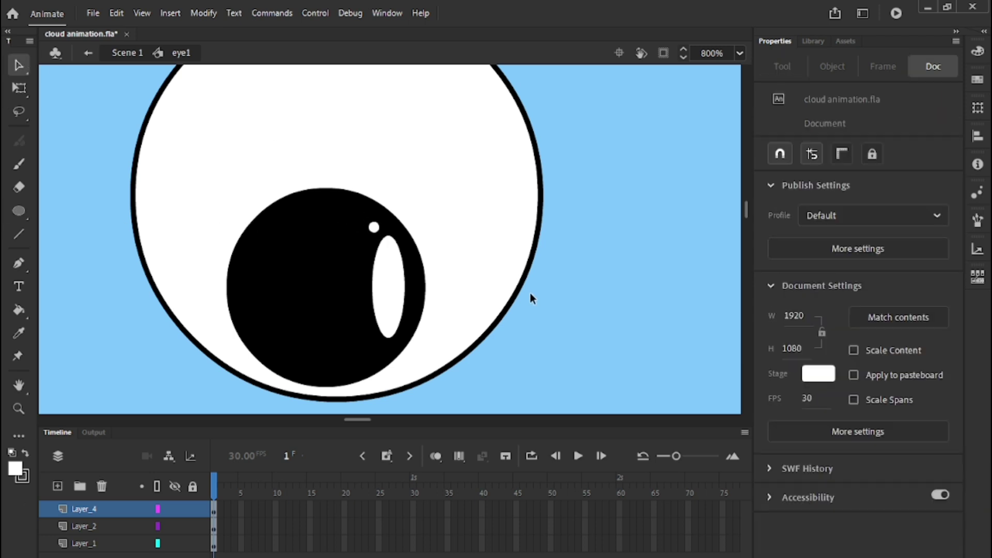
pyautogui.scroll(-2, 530, 293)
pyautogui.hotkey('ctrl', '-')
pyautogui.hotkey('ctrl', '-')
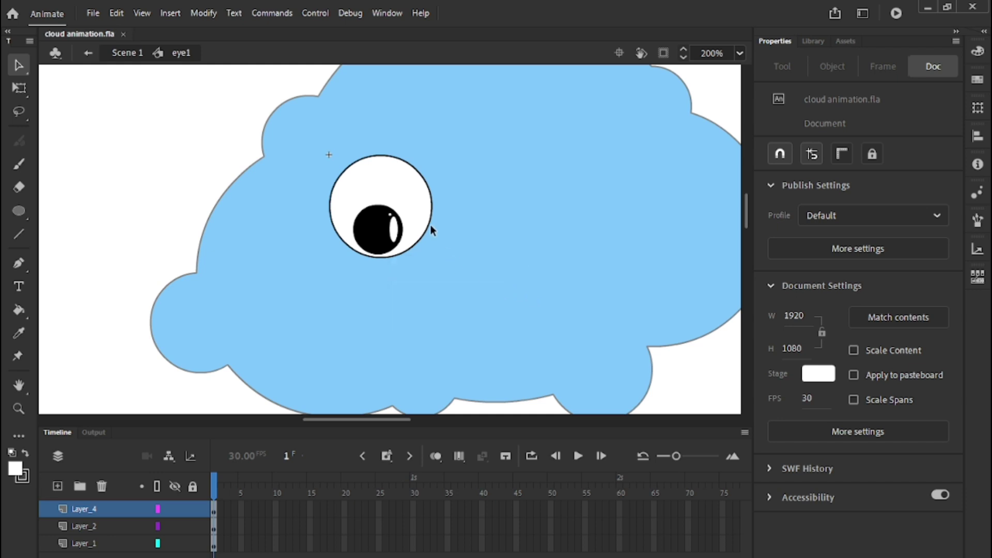
pyautogui.doubleClick(144, 372)
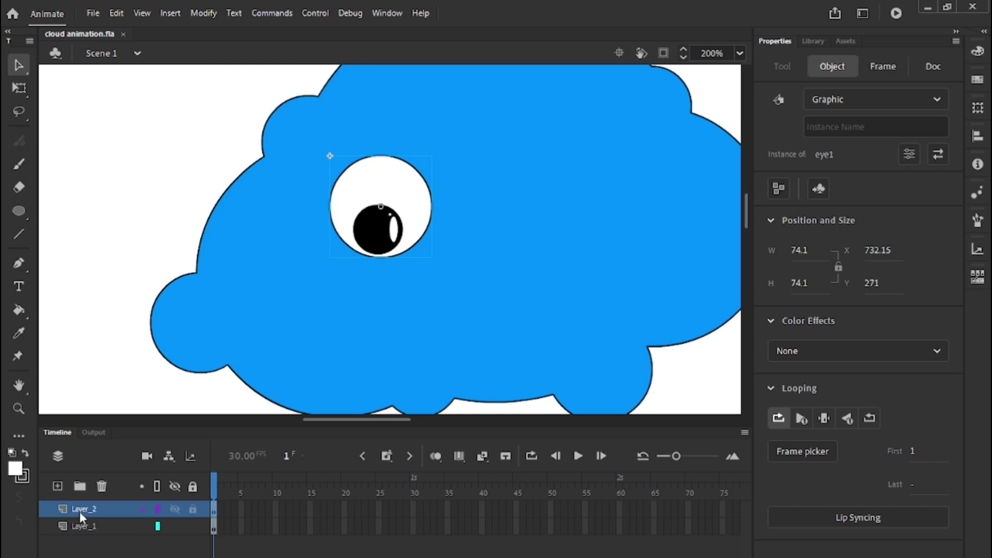
# Duplicate the layer that holds the eye, together with its eye1 instance.
pyautogui.click(57, 487)
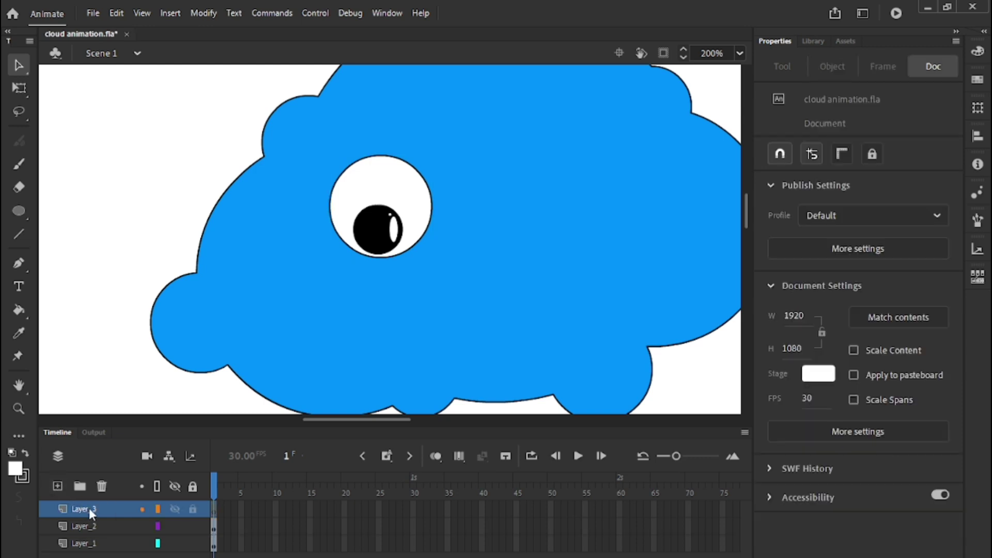
pyautogui.hotkey('ctrl', 'z')
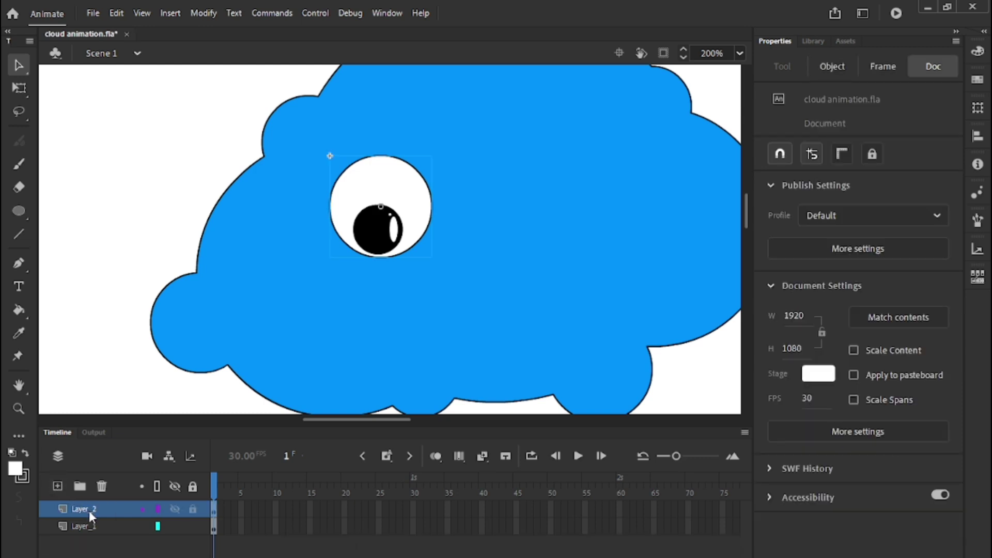
pyautogui.click(89, 511)
pyautogui.rightClick(89, 510)
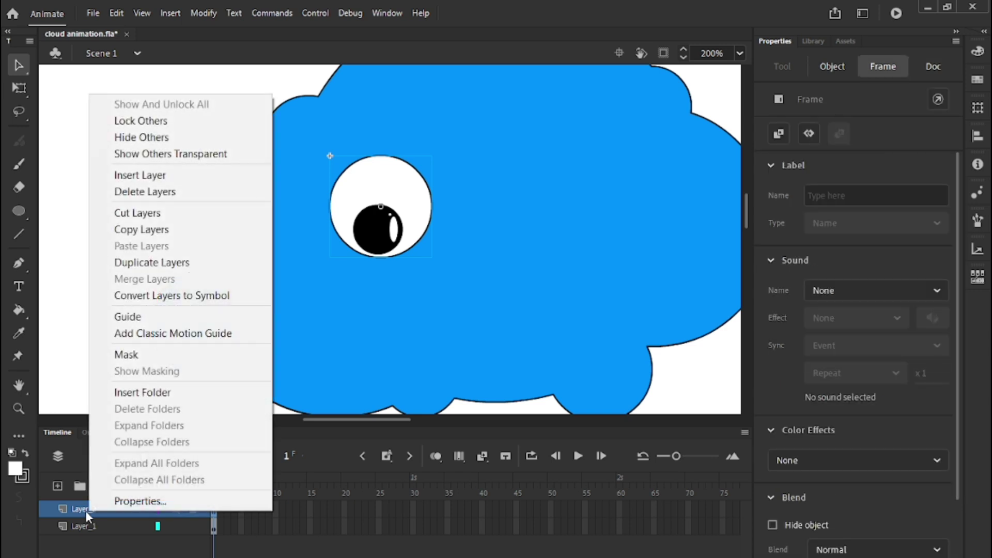
pyautogui.click(146, 264)
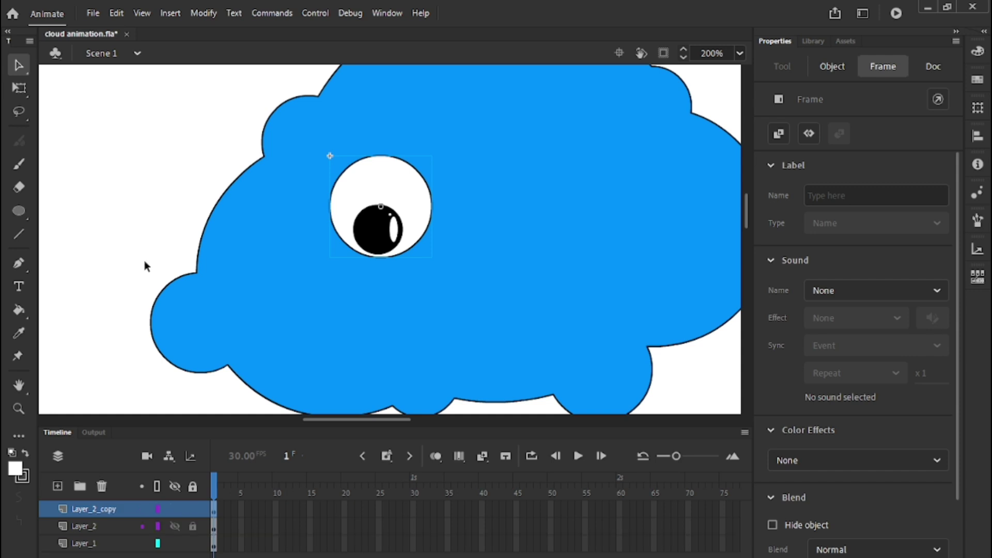
# Move the duplicated eye horizontally to about X 863, beside the original eye on the cloud, and save the file.
pyautogui.click(17, 89)
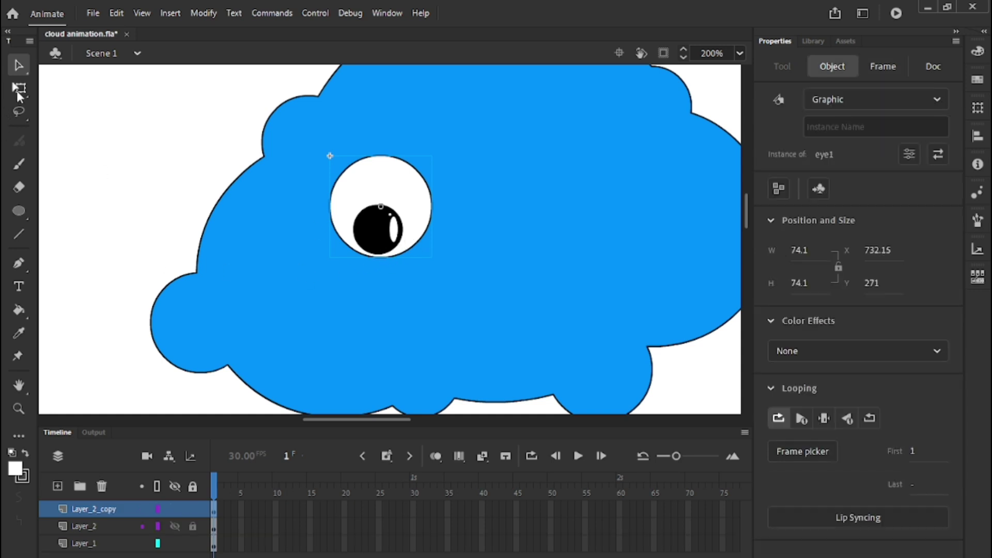
pyautogui.moveTo(389, 206); pyautogui.dragTo(575, 205)
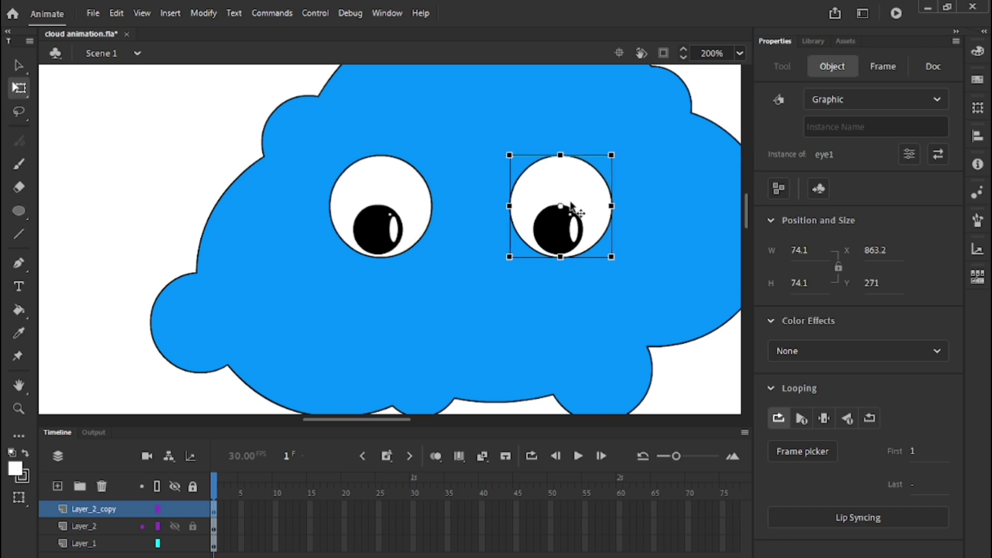
pyautogui.hotkey('ctrl', '1')
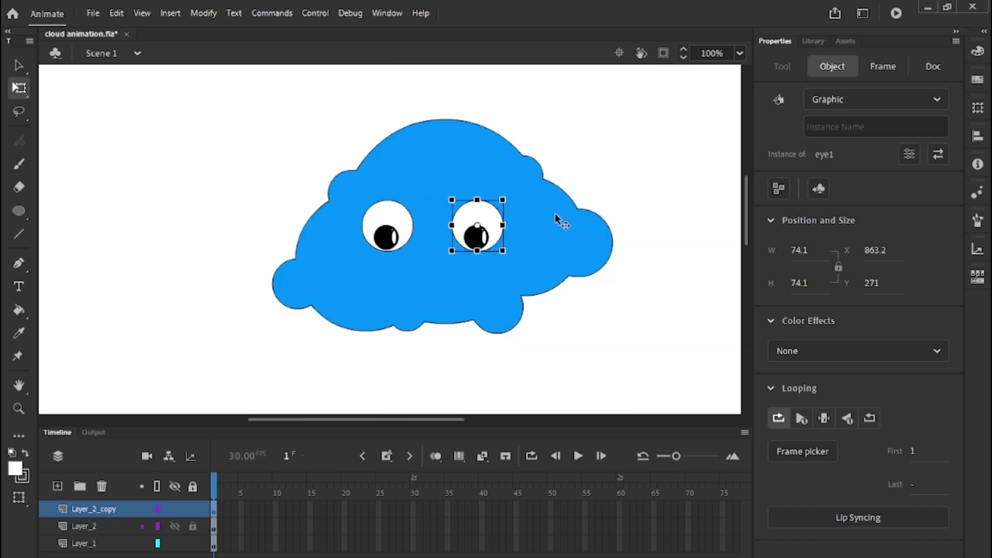
pyautogui.click(610, 328)
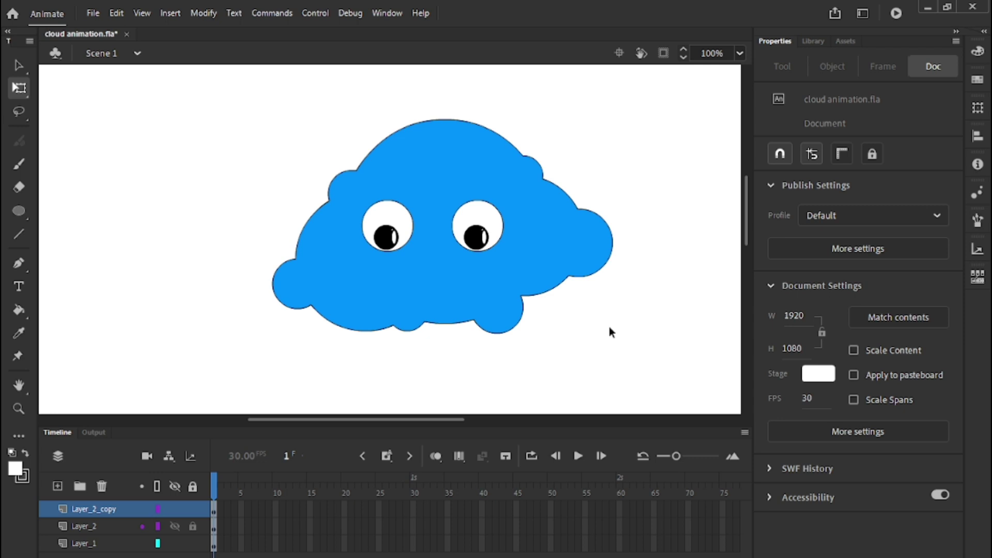
pyautogui.hotkey('ctrl', 's')
# Add a new layer and draw a wide, flat white oval mouth with a black outline below and between the eyes.
pyautogui.click(23, 213)
pyautogui.click(58, 486)
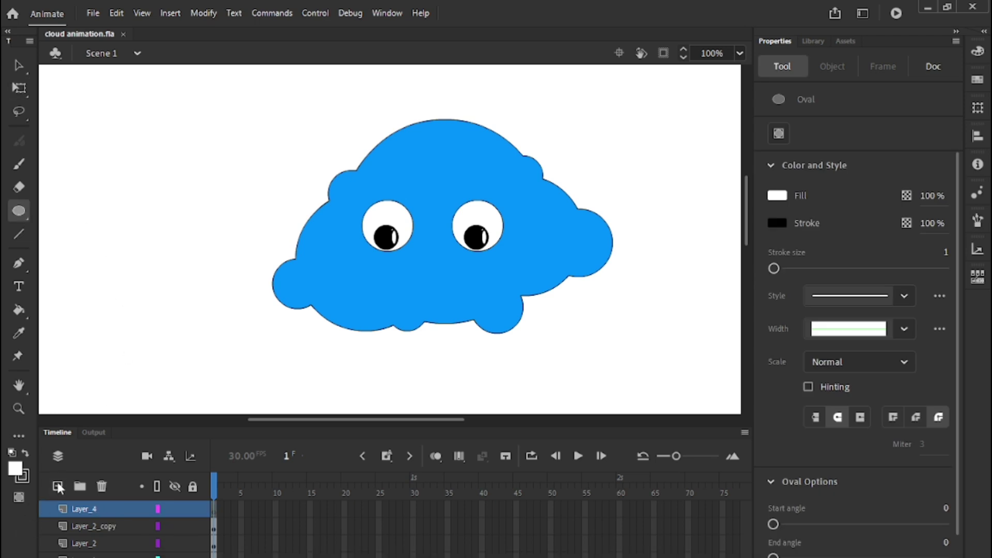
pyautogui.hotkey('ctrl', '=')
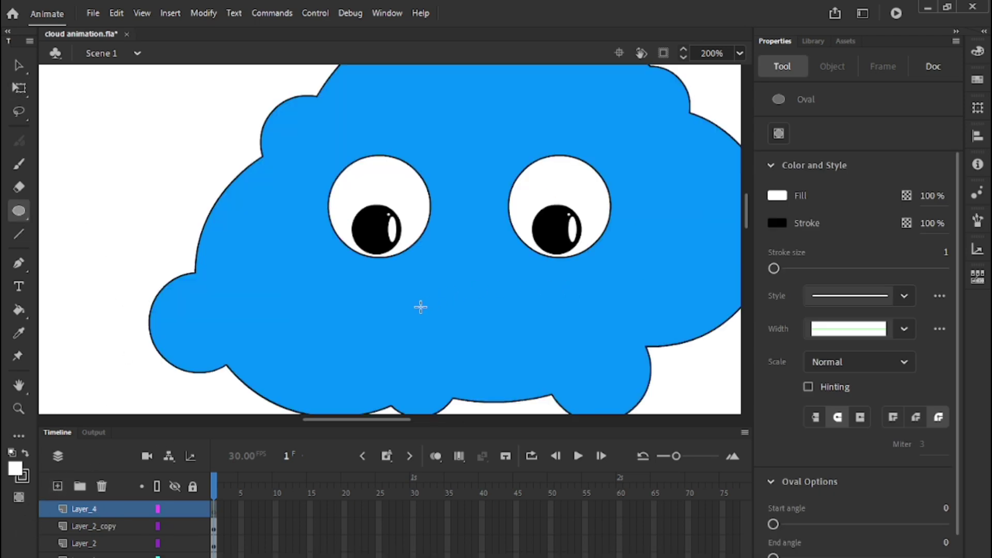
pyautogui.moveTo(402, 299)
pyautogui.mouseDown()
pyautogui.moveTo(543, 335)
pyautogui.moveTo(520, 361)
pyautogui.moveTo(479, 363)
pyautogui.moveTo(468, 355)
pyautogui.moveTo(527, 334)
pyautogui.moveTo(540, 346)
pyautogui.mouseUp()
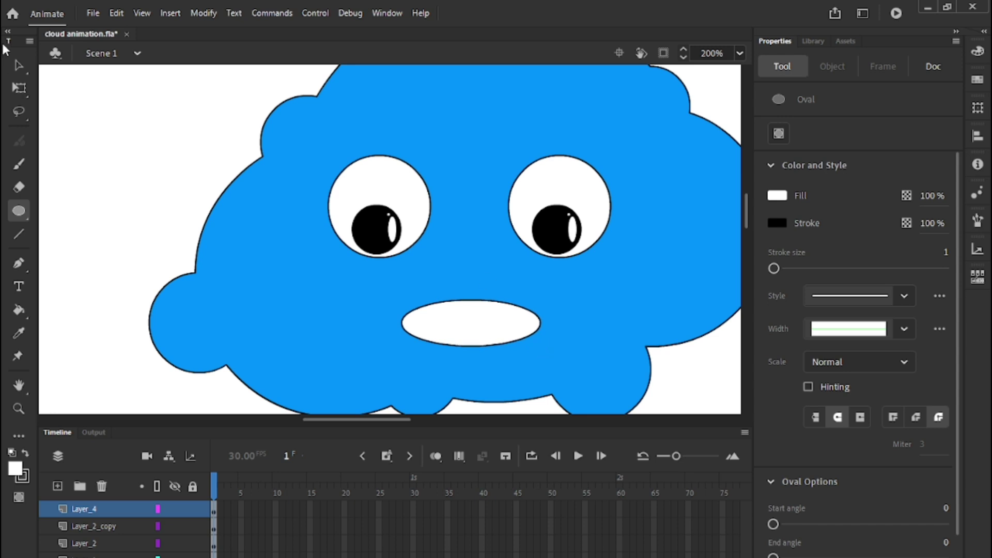
pyautogui.click(19, 64)
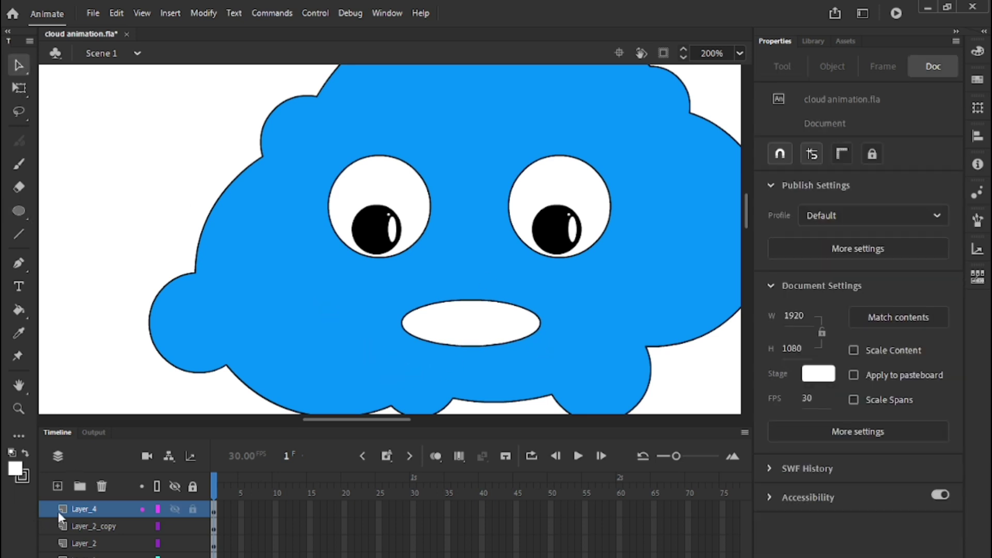
# Rename the layer that holds the white oval as mouth.
pyautogui.click(83, 508)
pyautogui.doubleClick(82, 508)
pyautogui.write('mouth')
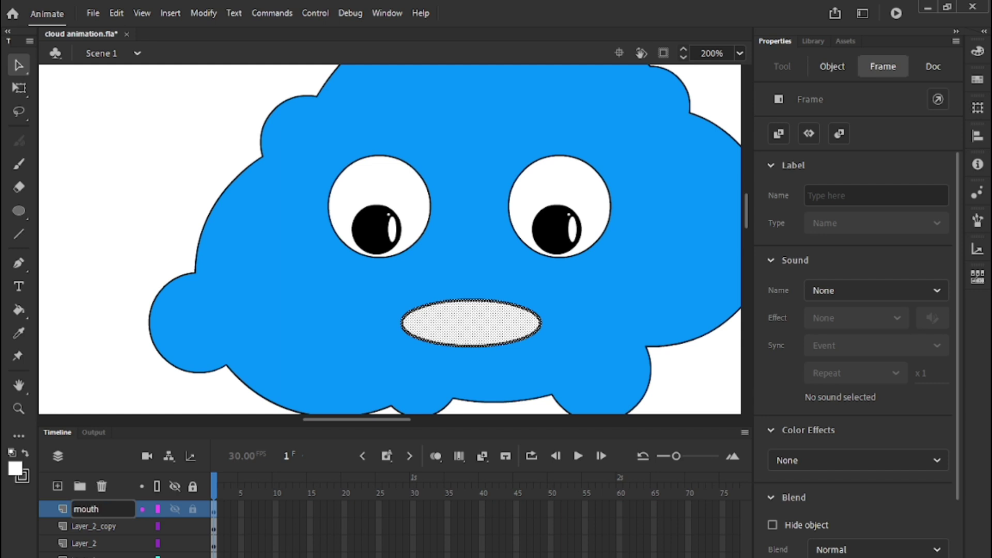
pyautogui.press('Return')
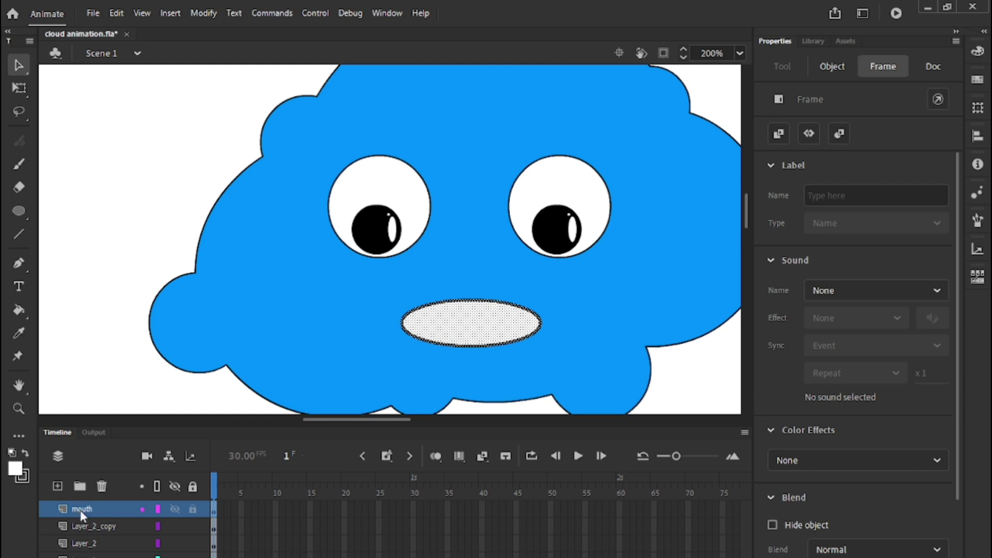
# Rename the duplicated eye's layer as eye_2 and the original eye's layer as eye1.
pyautogui.doubleClick(103, 525)
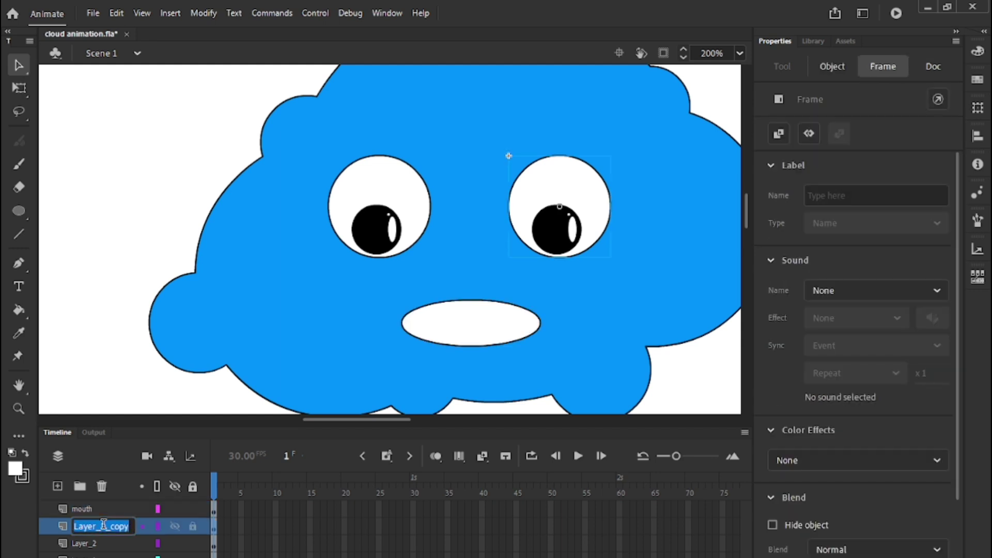
pyautogui.write('eye 2')
pyautogui.press('Return')
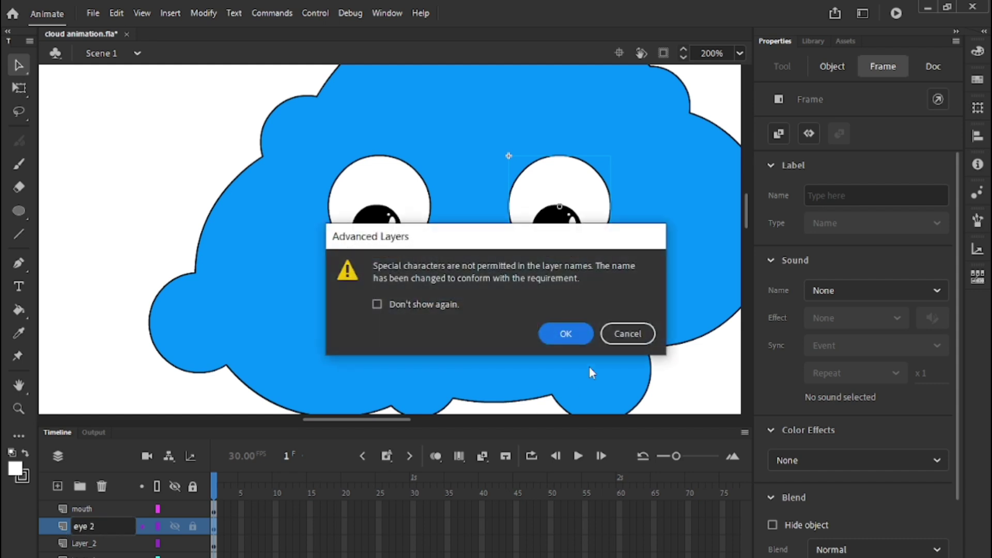
pyautogui.click(562, 332)
pyautogui.doubleClick(82, 542)
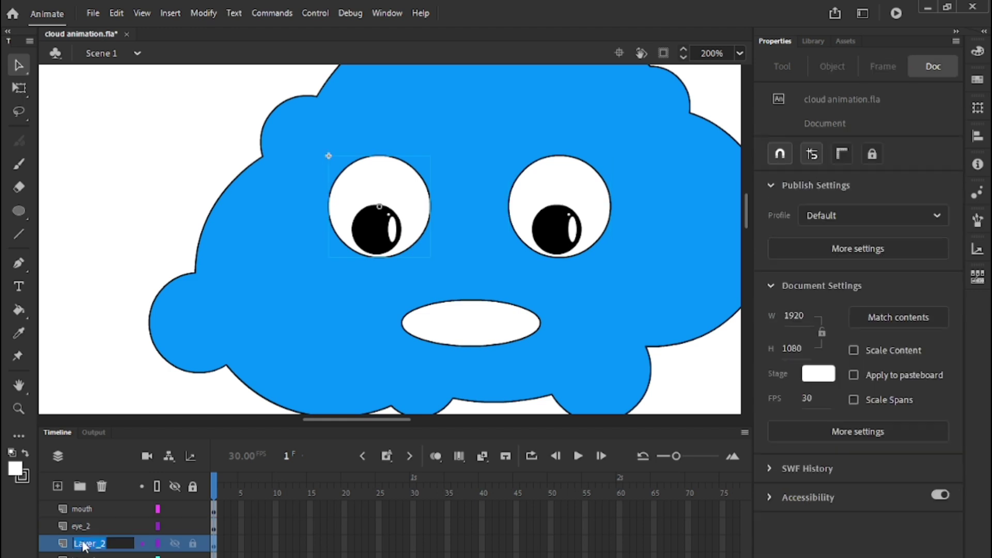
pyautogui.write('eye1')
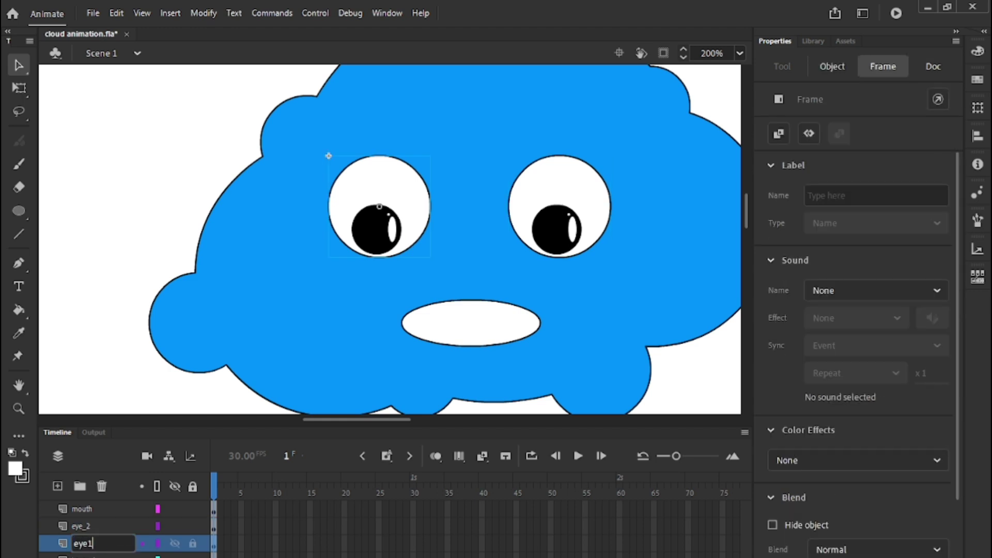
pyautogui.press('Return')
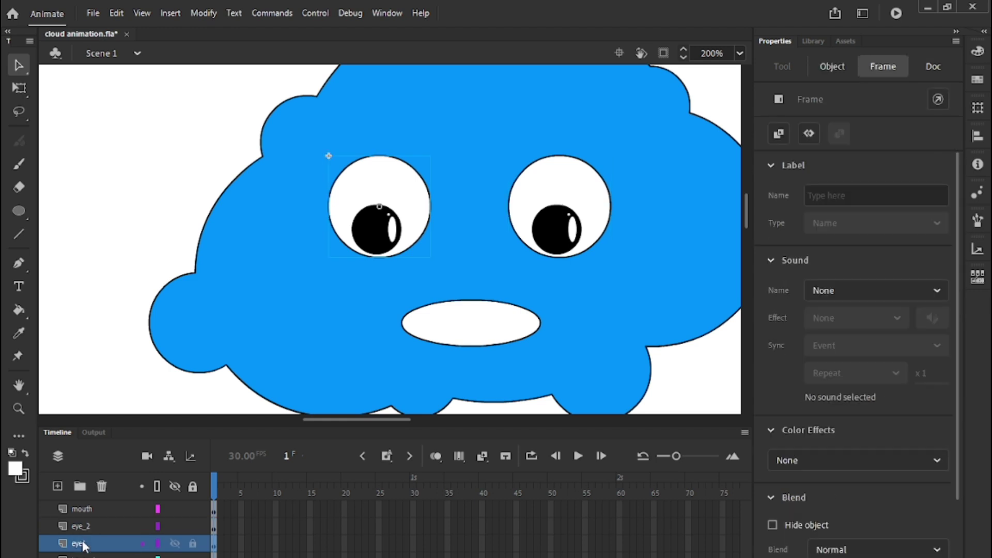
# Save the cloud animation file with the finished face.
pyautogui.hotkey('ctrl', '1')
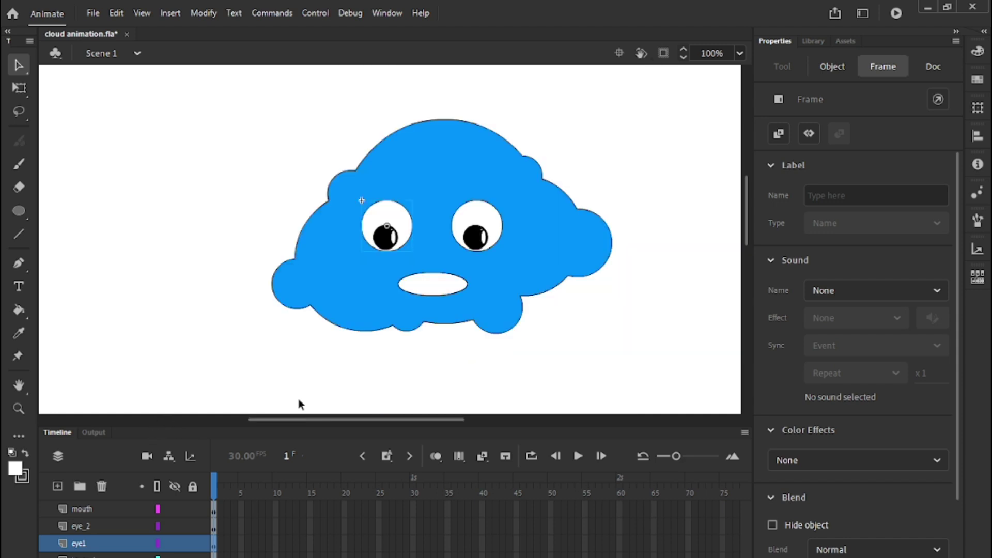
pyautogui.click(421, 360)
pyautogui.hotkey('ctrl', '-')
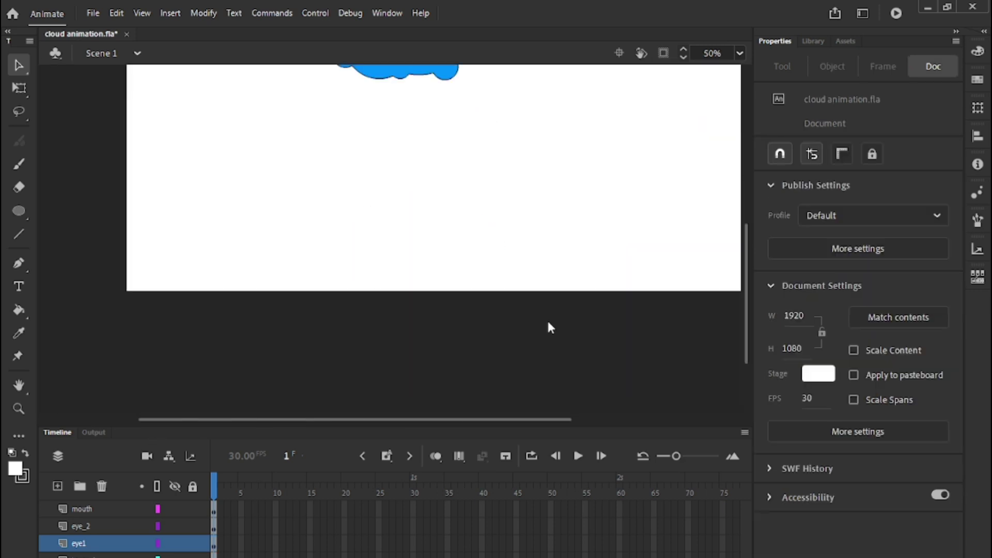
pyautogui.hotkey('ctrl', 's')
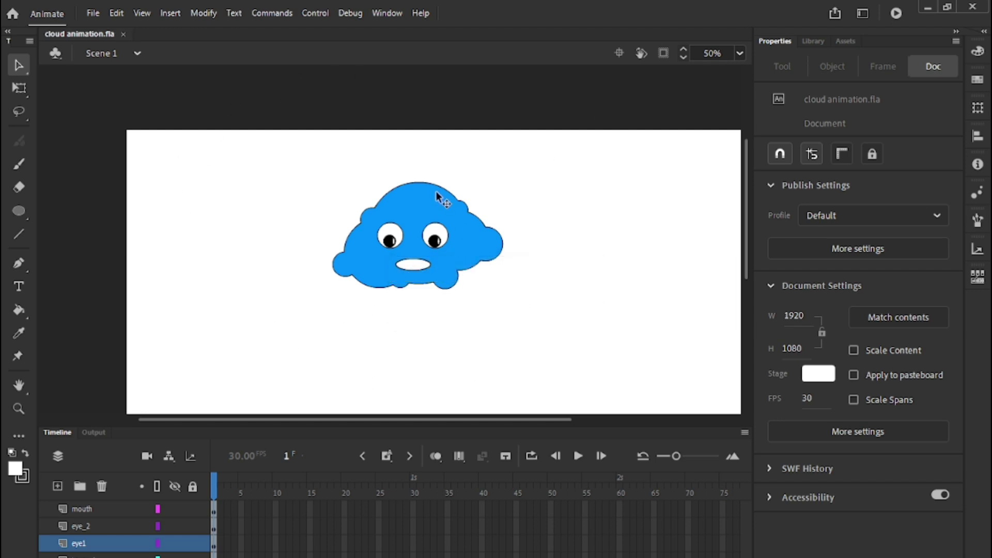
pyautogui.scroll(-2, 304, 228)
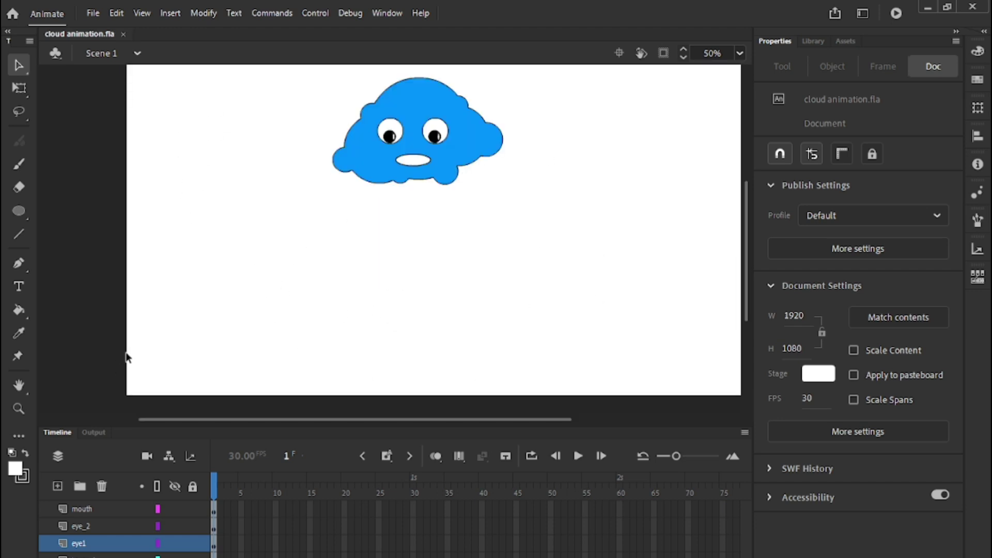
pyautogui.moveTo(503, 420); pyautogui.dragTo(534, 415)
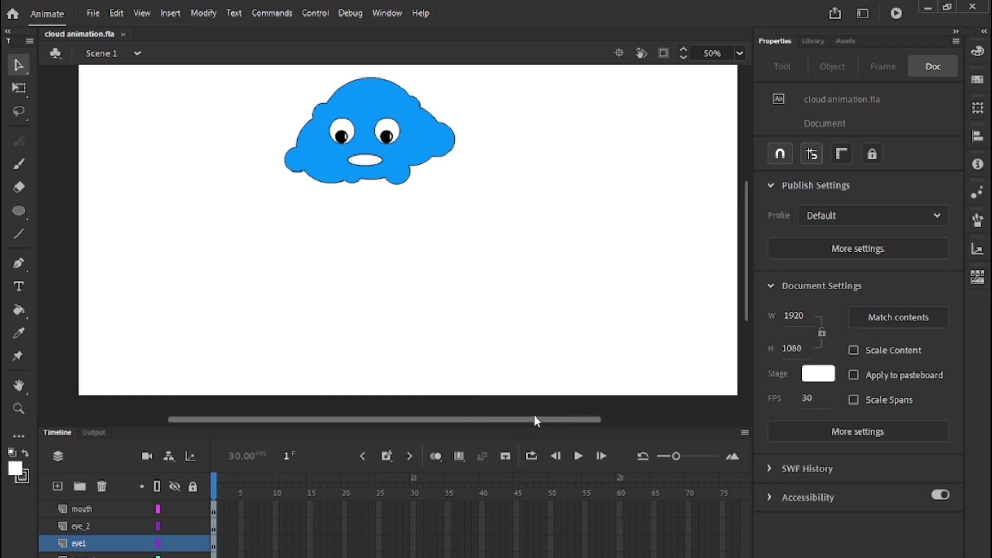
# Add a new layer and draw a rectangle primitive about 2046 by 460 px, overhanging the lower part of the stage.
pyautogui.click(21, 210)
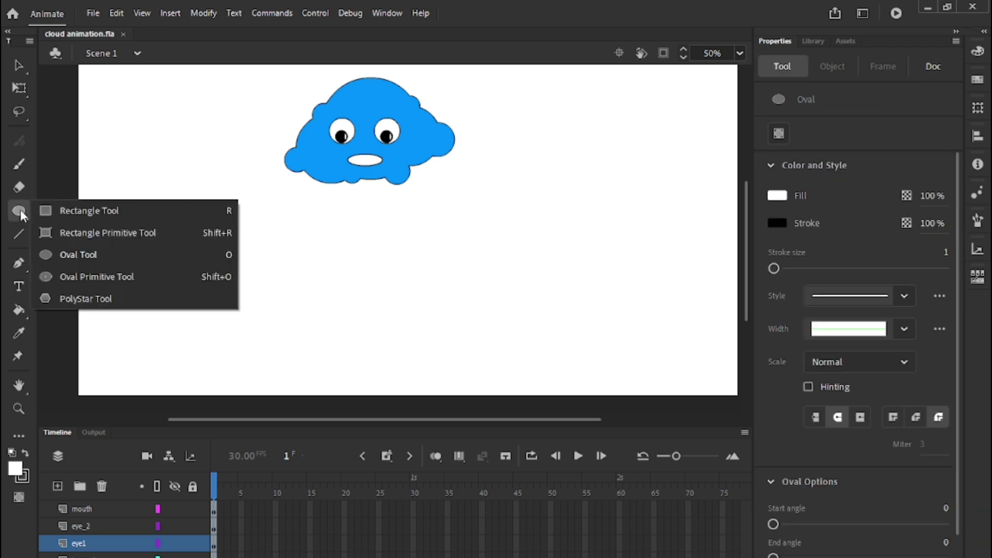
pyautogui.click(67, 230)
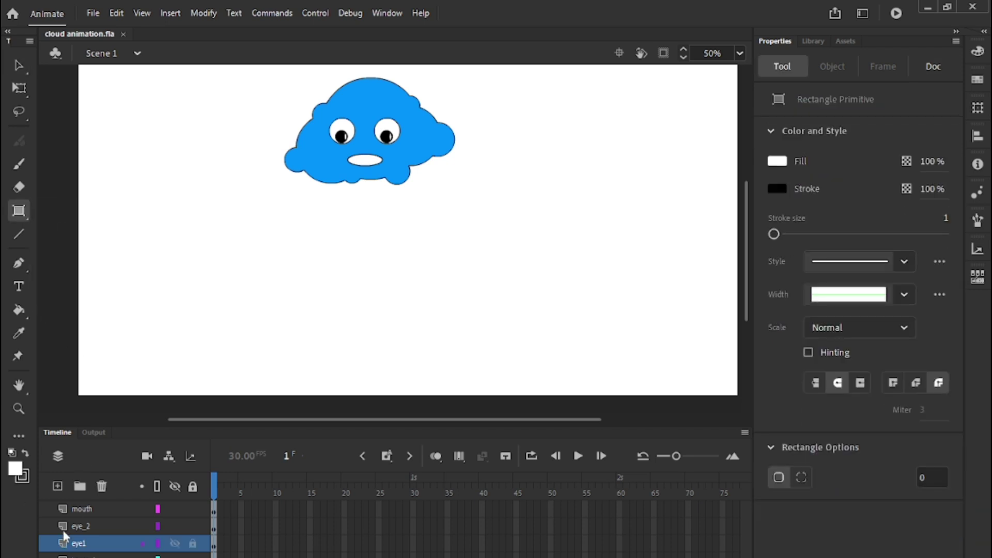
pyautogui.click(99, 554)
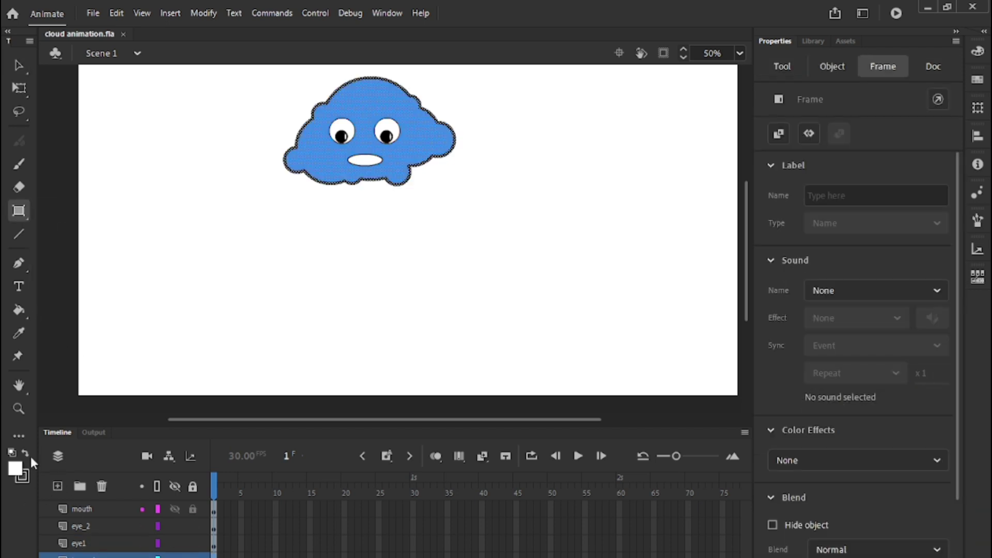
pyautogui.click(57, 485)
pyautogui.scroll(-3, 122, 314)
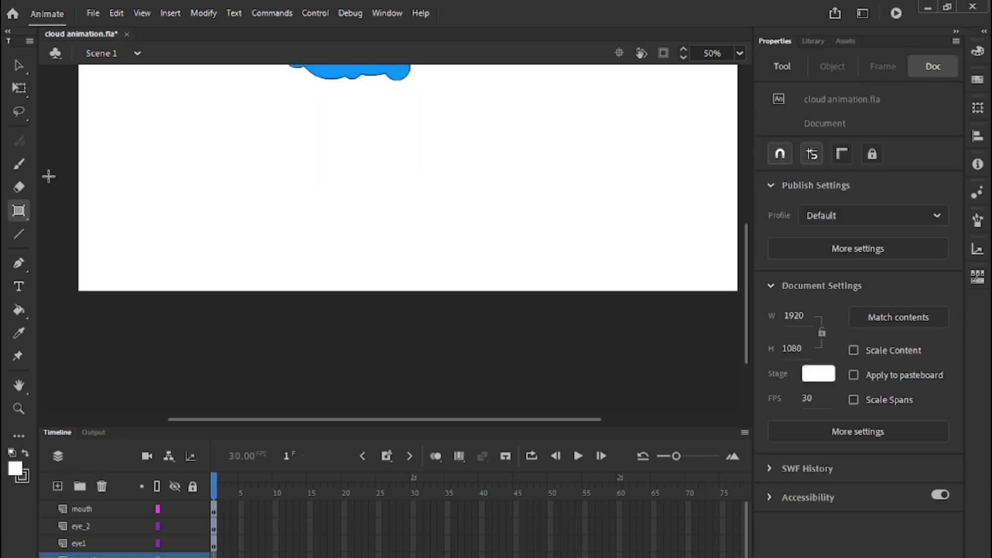
pyautogui.moveTo(48, 176); pyautogui.dragTo(741, 334)
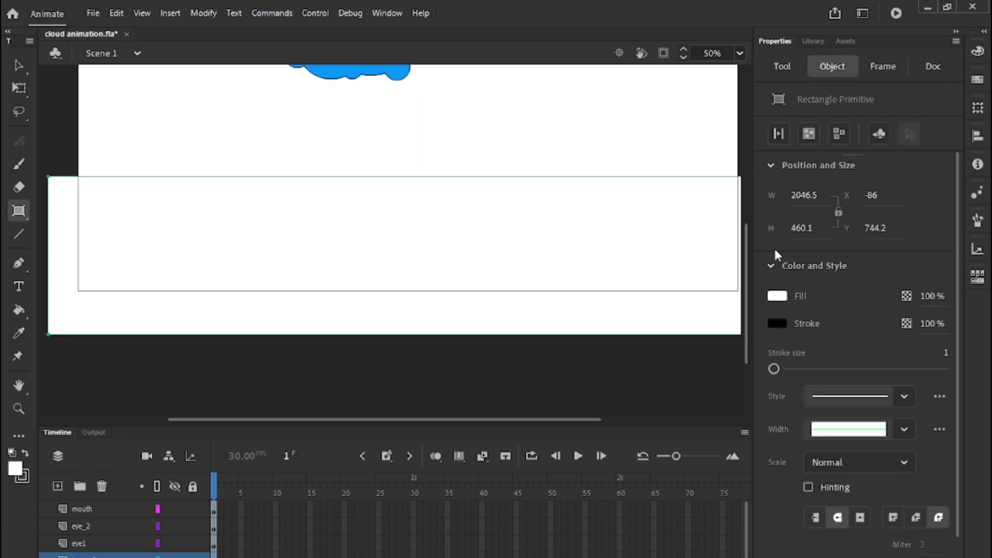
# Fill the wide rectangle with a dark green swatch as the ground.
pyautogui.click(777, 297)
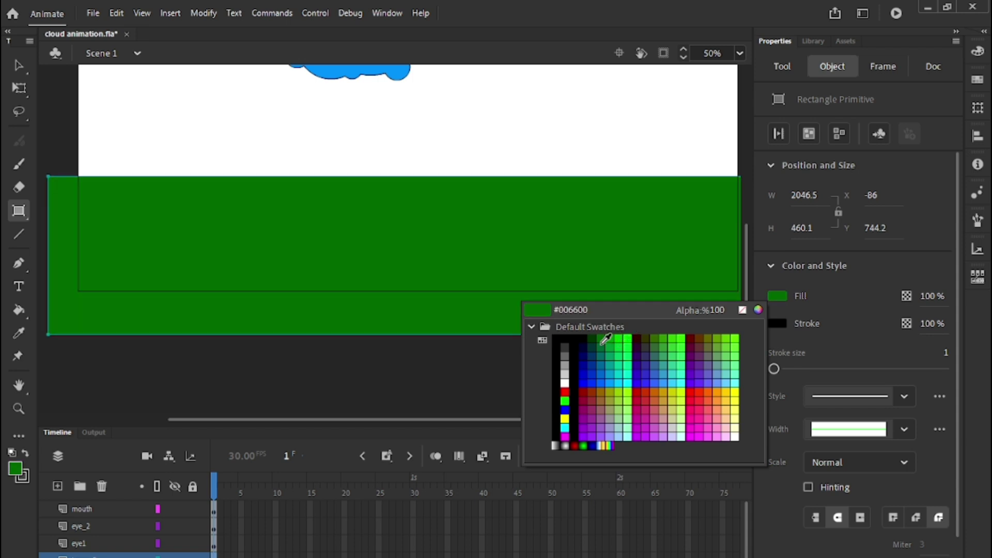
pyautogui.click(605, 341)
pyautogui.scroll(3, 465, 359)
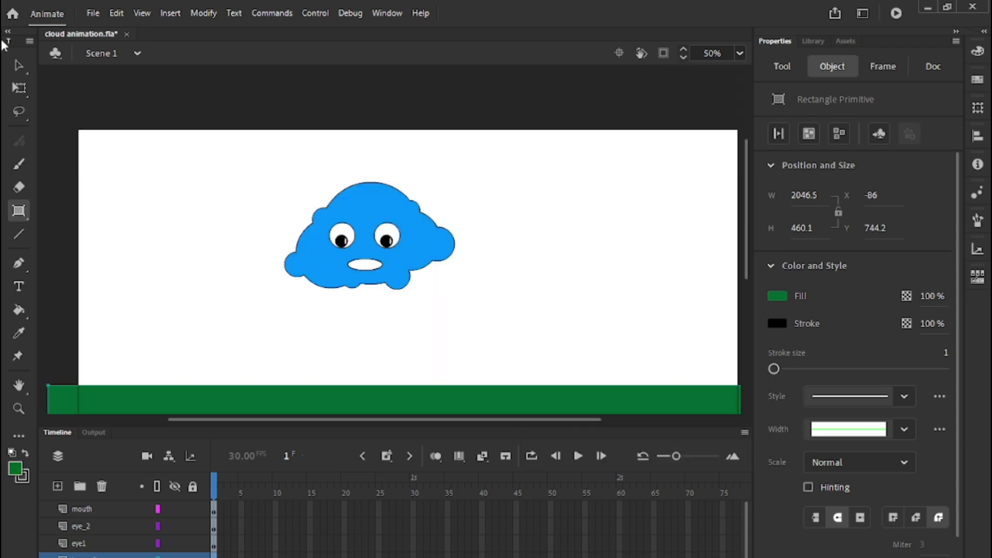
# Convert the green rectangle to a drawing object and delete its black outline.
pyautogui.click(18, 65)
pyautogui.click(61, 294)
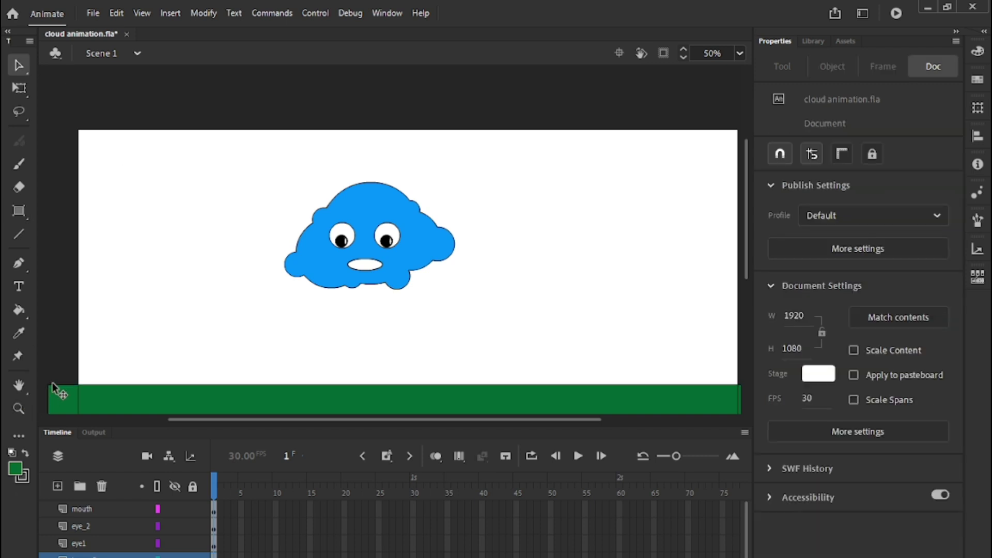
pyautogui.click(69, 391)
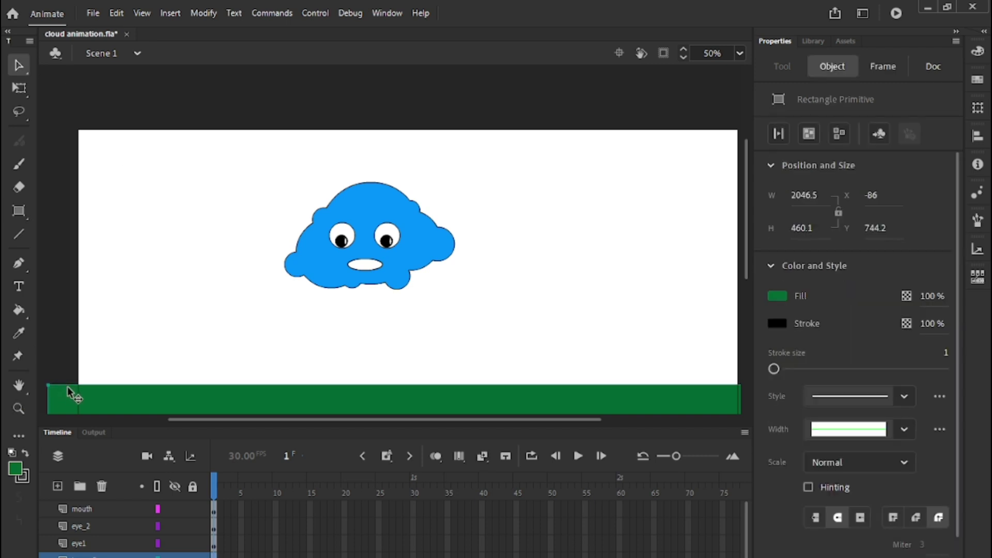
pyautogui.doubleClick(63, 387)
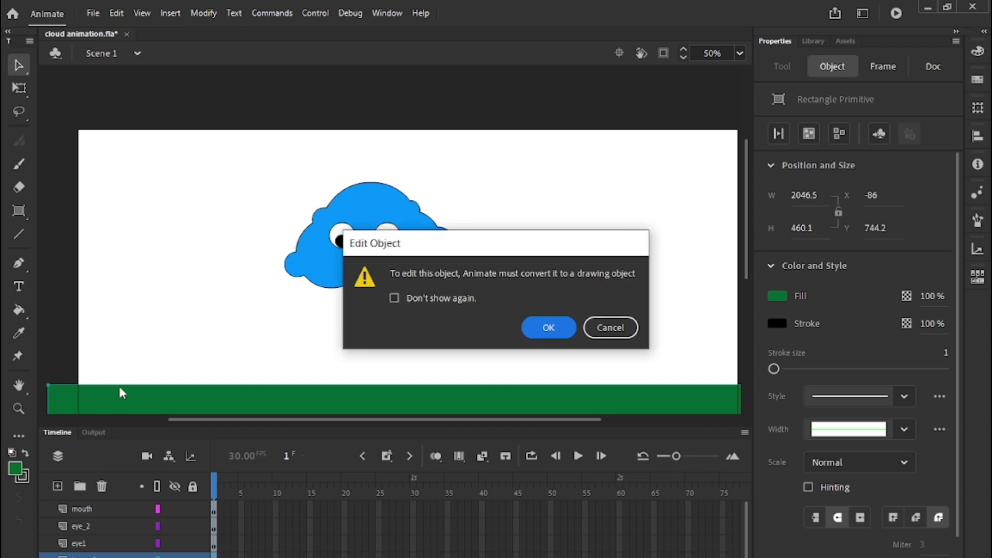
pyautogui.click(559, 334)
pyautogui.click(77, 391)
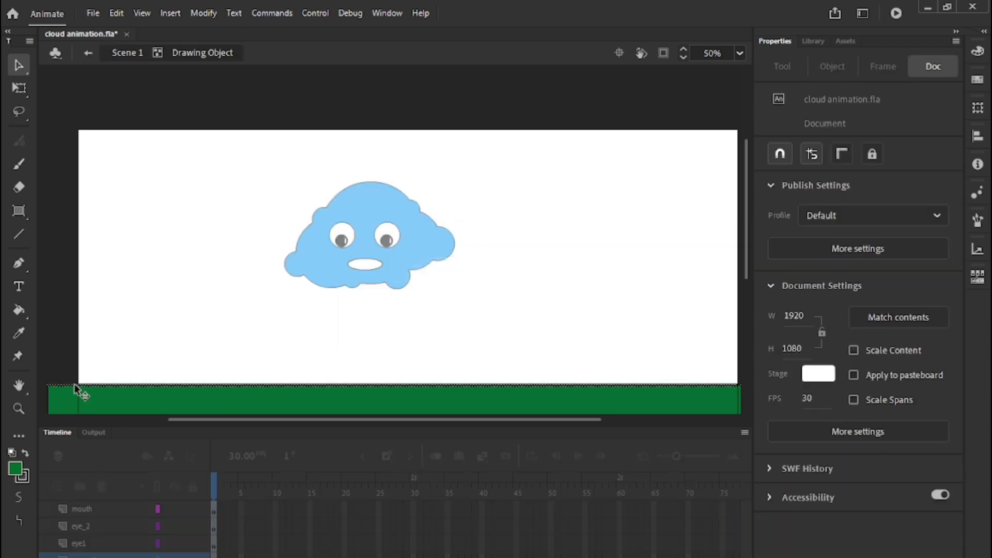
pyautogui.click(161, 255)
pyautogui.hotkey('ctrl', '-')
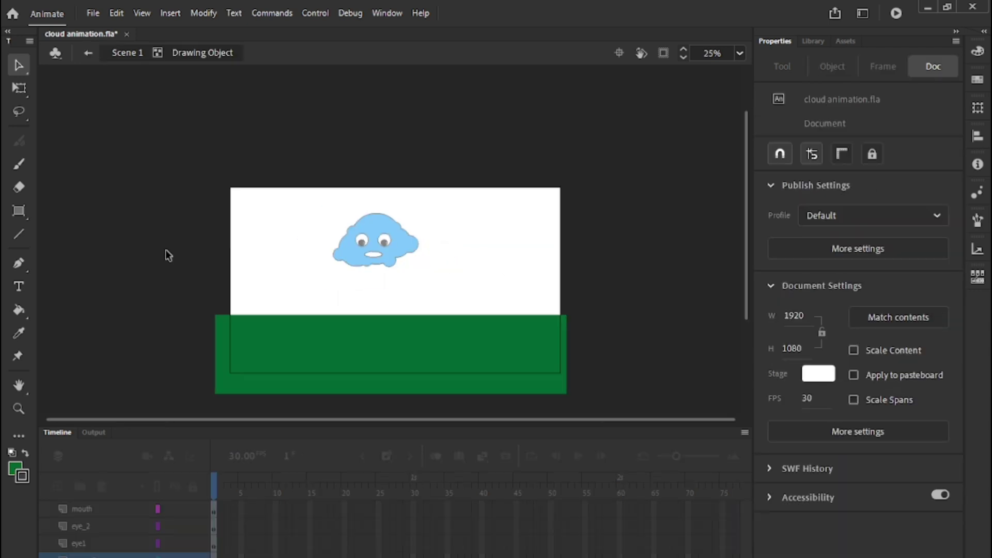
pyautogui.hotkey('ctrl', '=')
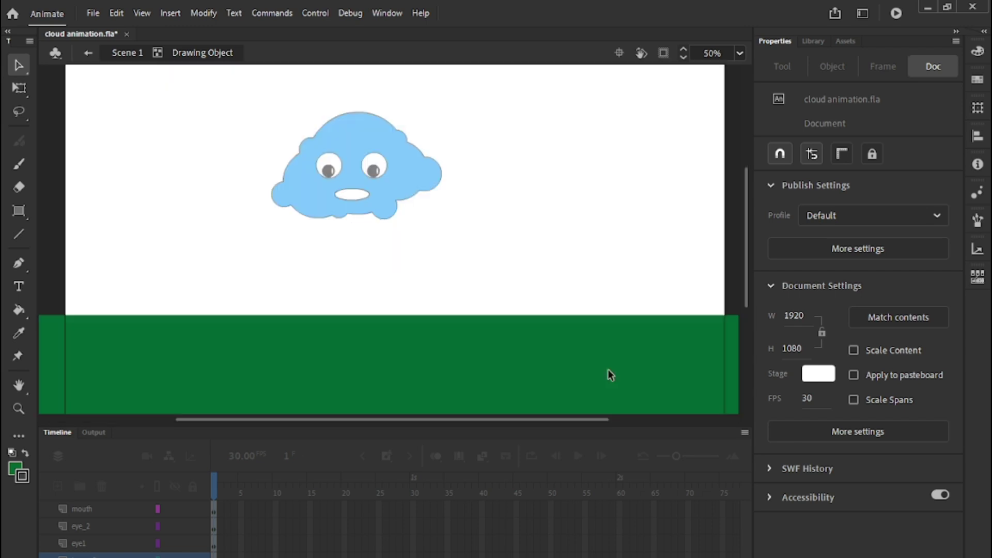
pyautogui.doubleClick(62, 250)
pyautogui.scroll(-1, 225, 325)
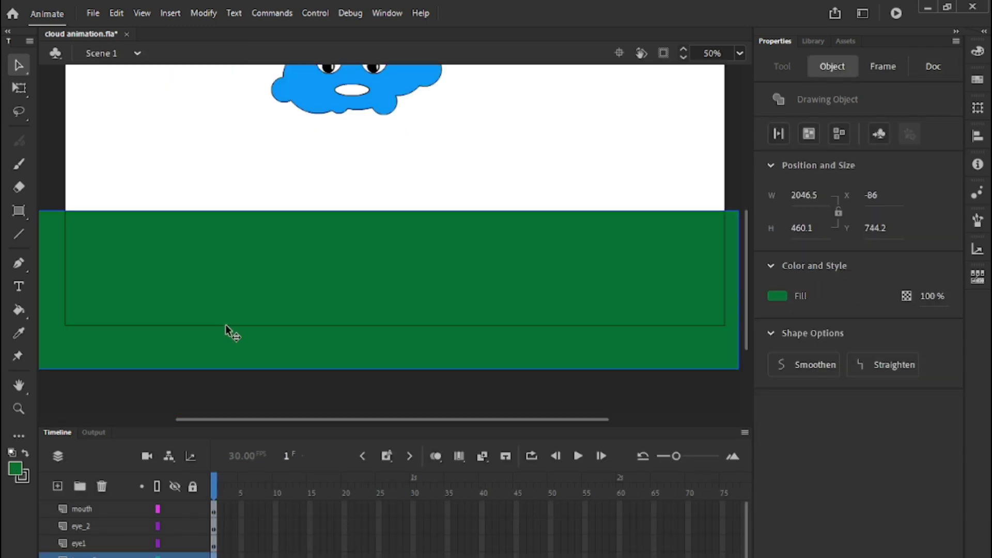
# Lower the green ground to about Y 916 so it forms a strip along the stage's bottom edge, and save the file.
pyautogui.scroll(3, 238, 316)
pyautogui.scroll(-1, 250, 309)
pyautogui.scroll(-2, 396, 212)
pyautogui.moveTo(454, 241); pyautogui.dragTo(452, 294)
pyautogui.scroll(3, 451, 293)
pyautogui.scroll(-2, 418, 211)
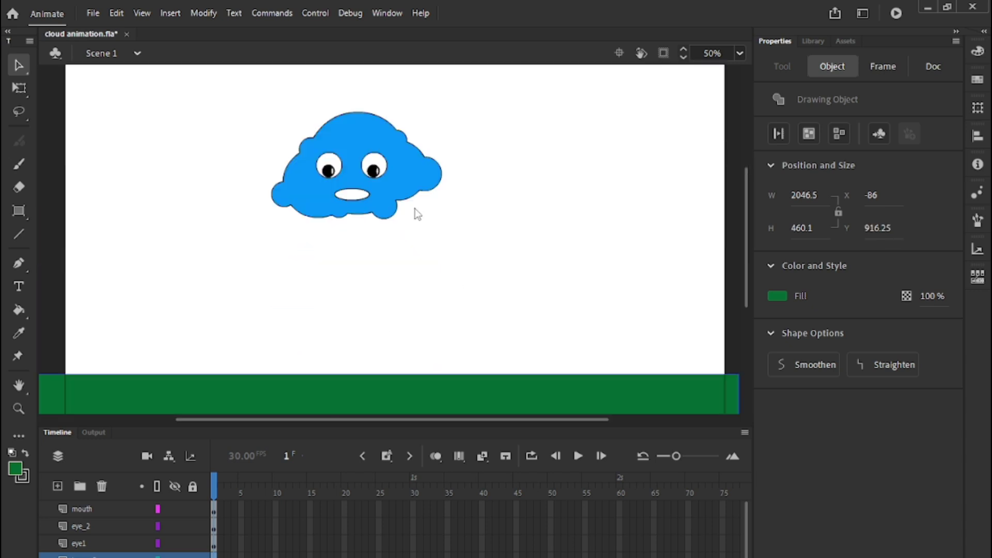
pyautogui.hotkey('ctrl', 's')
# Add a new layer above the mouth layer and name it rain.
pyautogui.click(95, 509)
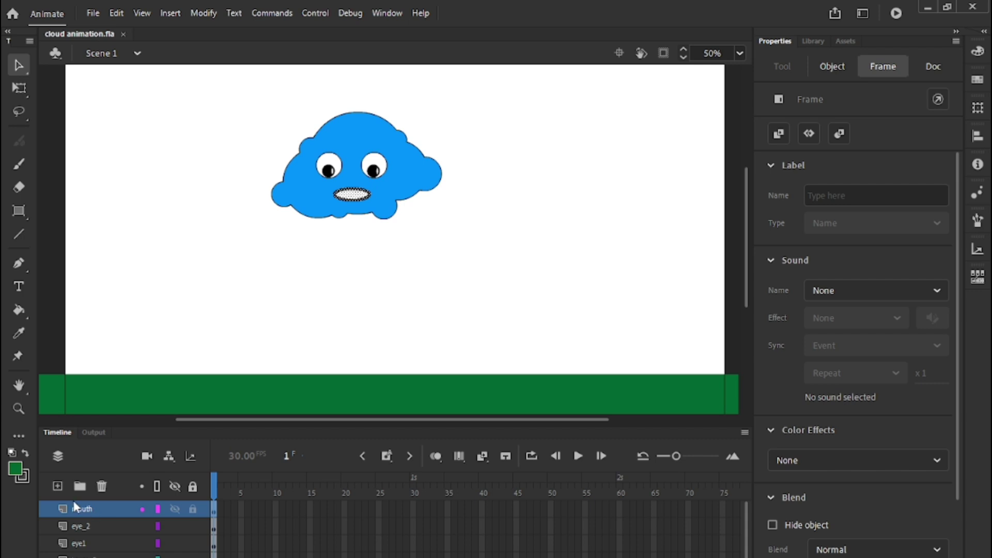
pyautogui.click(58, 486)
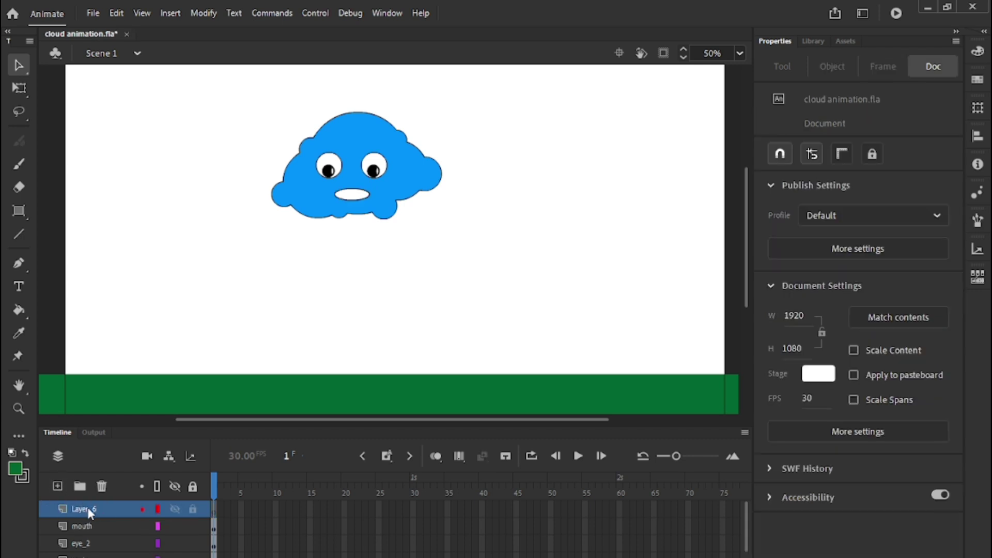
pyautogui.doubleClick(91, 509)
pyautogui.write('rain')
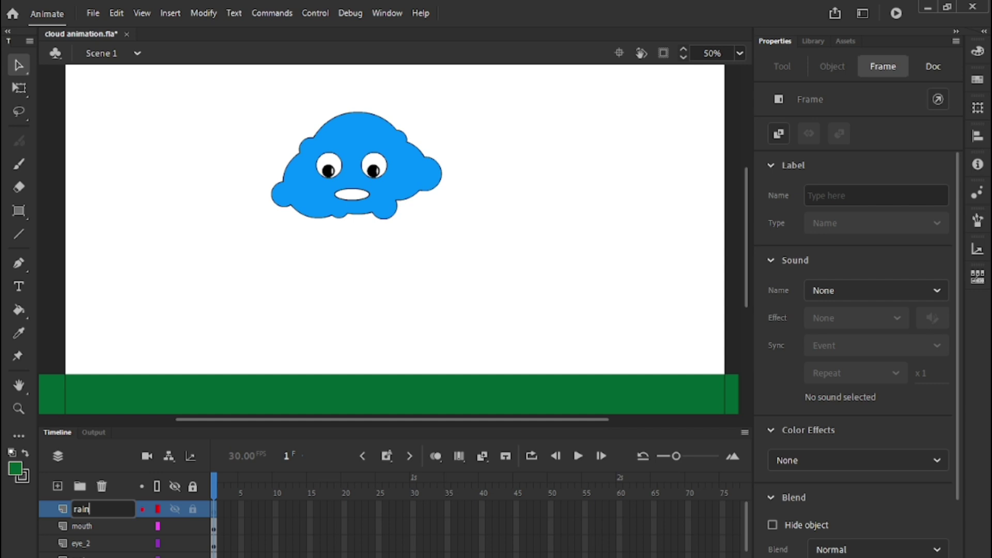
pyautogui.press('Return')
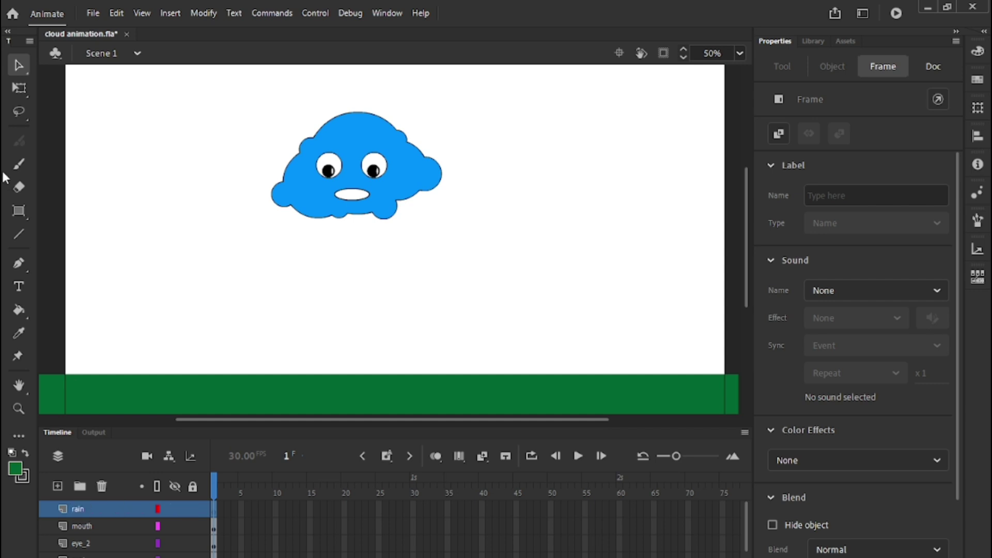
# Draw a narrow closed teardrop about 17 by 72 px with the Pen tool, just below the cloud.
pyautogui.click(18, 264)
pyautogui.hotkey('ctrl', '=')
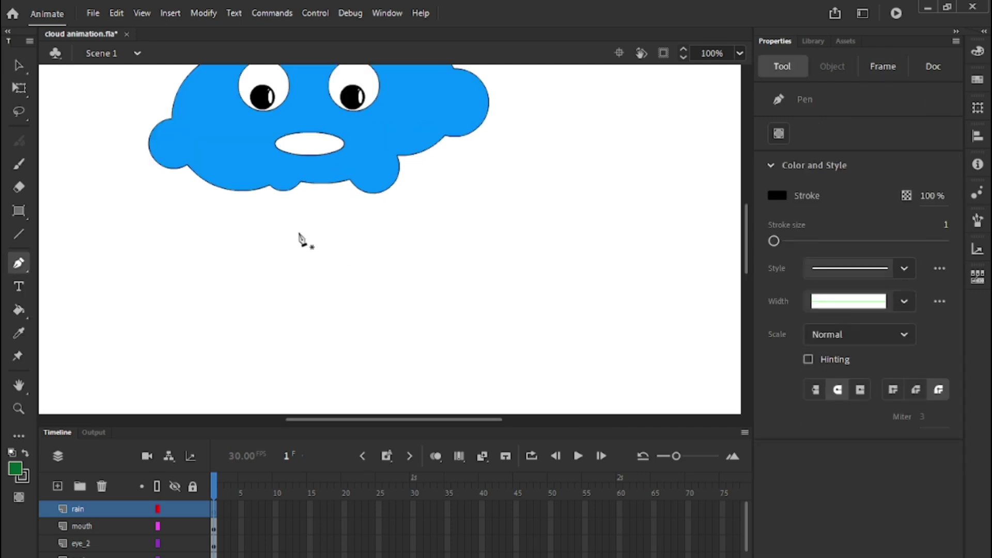
pyautogui.click(306, 211)
pyautogui.moveTo(306, 261)
pyautogui.mouseDown()
pyautogui.moveTo(326, 268)
pyautogui.moveTo(318, 265)
pyautogui.mouseUp()
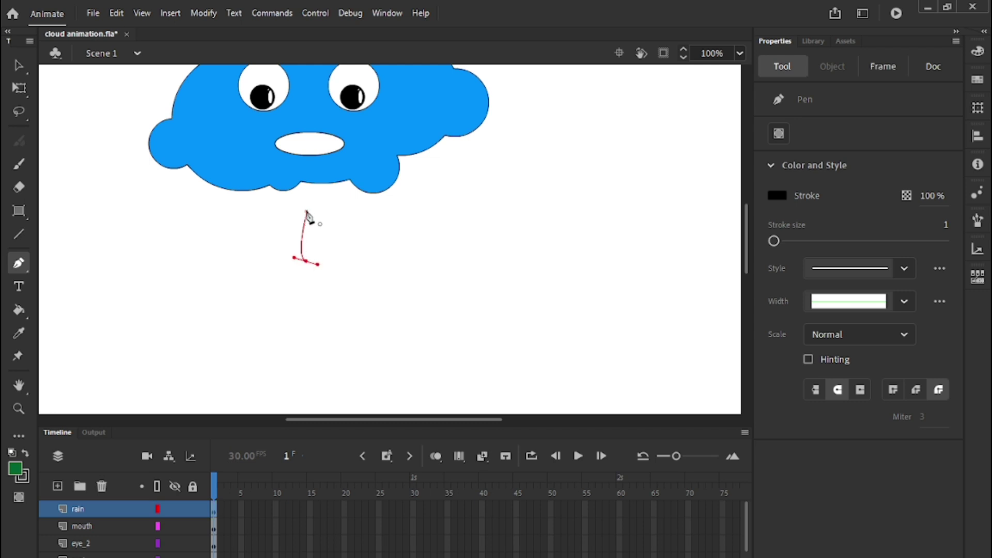
pyautogui.click(306, 211)
# Sample the cloud's blue as the fill color and fill the teardrop with it.
pyautogui.click(24, 62)
pyautogui.doubleClick(302, 257)
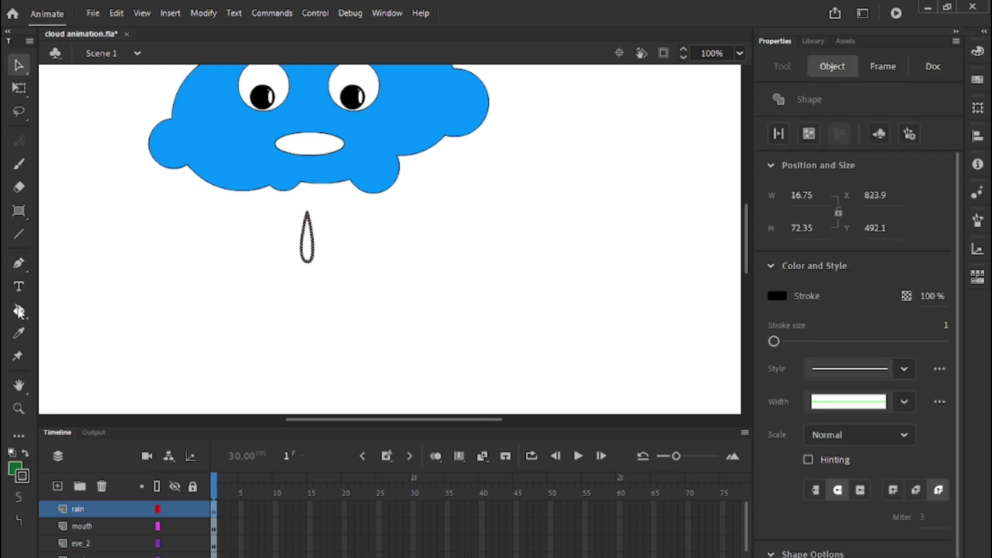
pyautogui.click(17, 471)
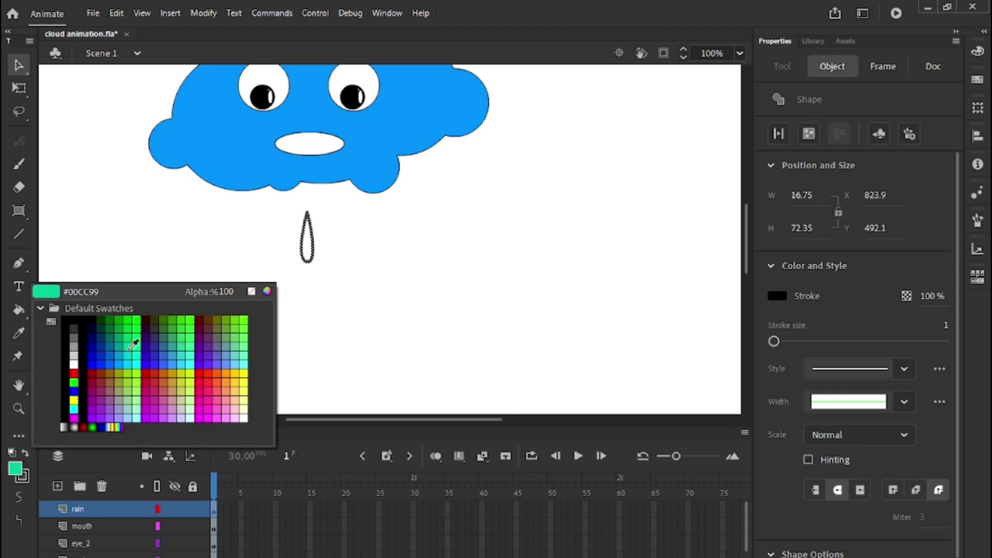
pyautogui.click(231, 170)
pyautogui.click(18, 310)
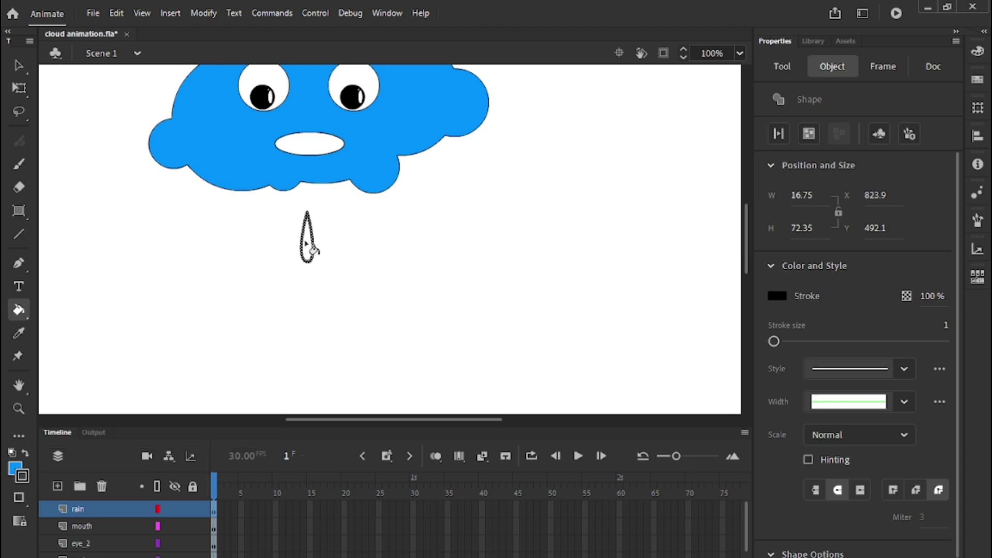
pyautogui.click(307, 237)
pyautogui.click(17, 64)
pyautogui.click(135, 200)
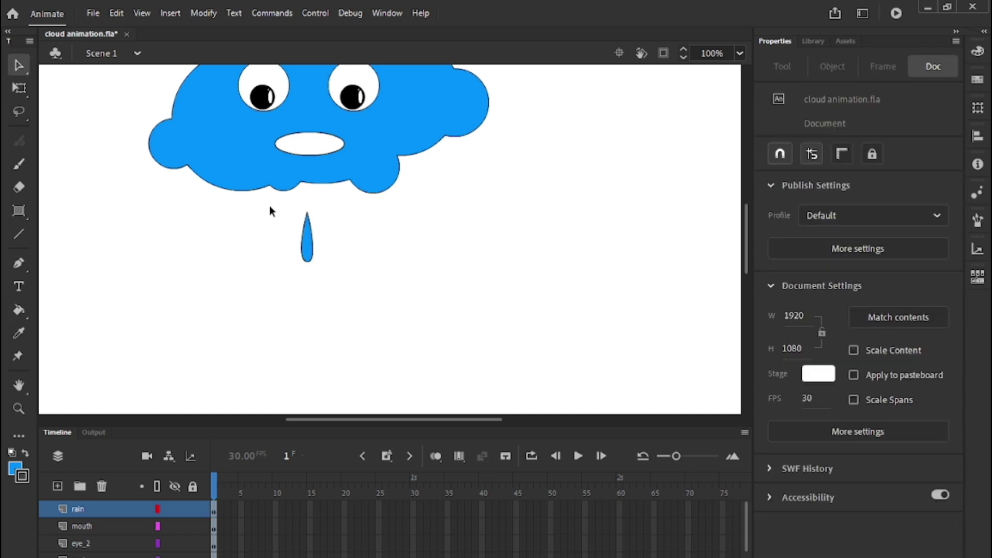
# Shorten the raindrop to about 51 px high and rotate it slightly so its tip leans left.
pyautogui.moveTo(271, 204); pyautogui.dragTo(352, 296)
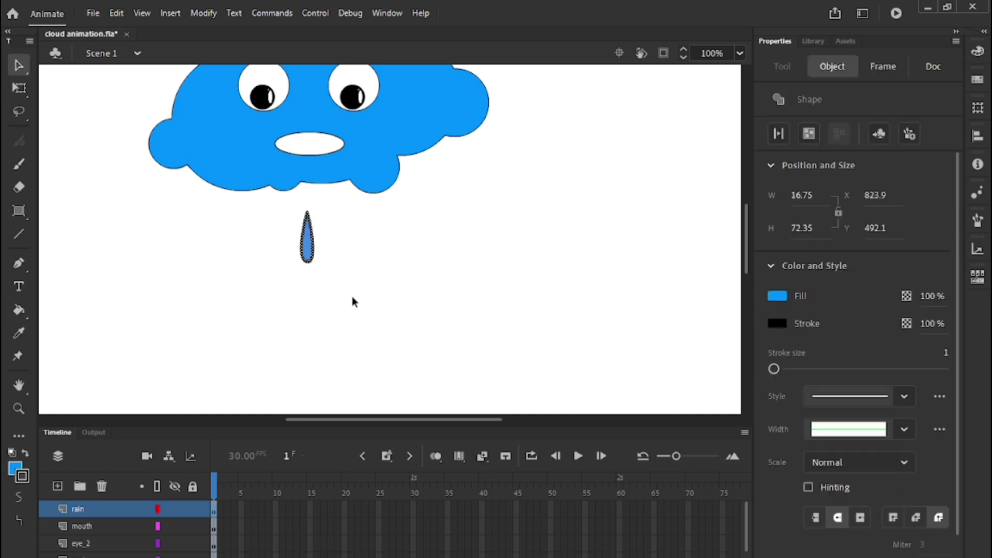
pyautogui.click(18, 89)
pyautogui.moveTo(314, 265); pyautogui.dragTo(310, 259)
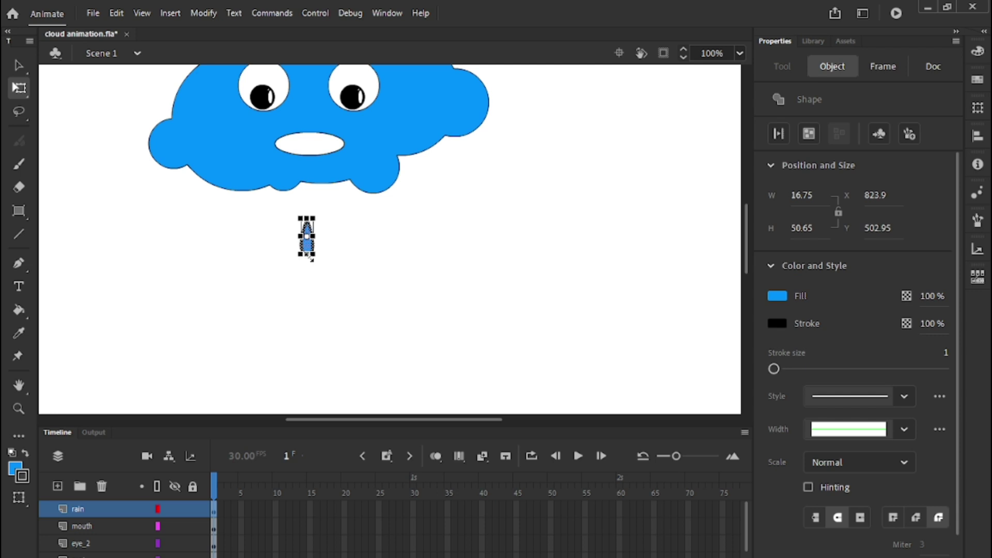
pyautogui.hotkey('ctrl', '=')
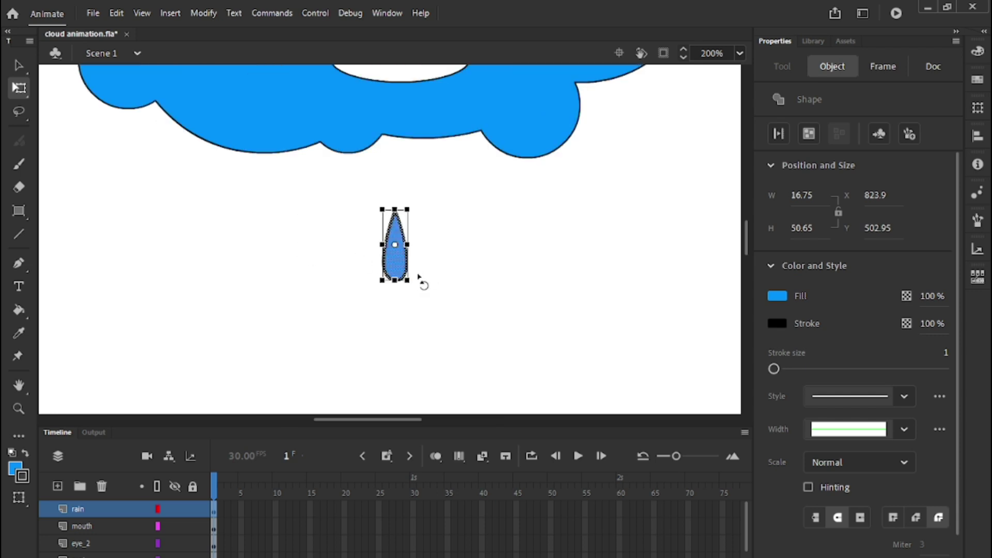
pyautogui.moveTo(419, 280); pyautogui.dragTo(432, 274)
pyautogui.click(422, 309)
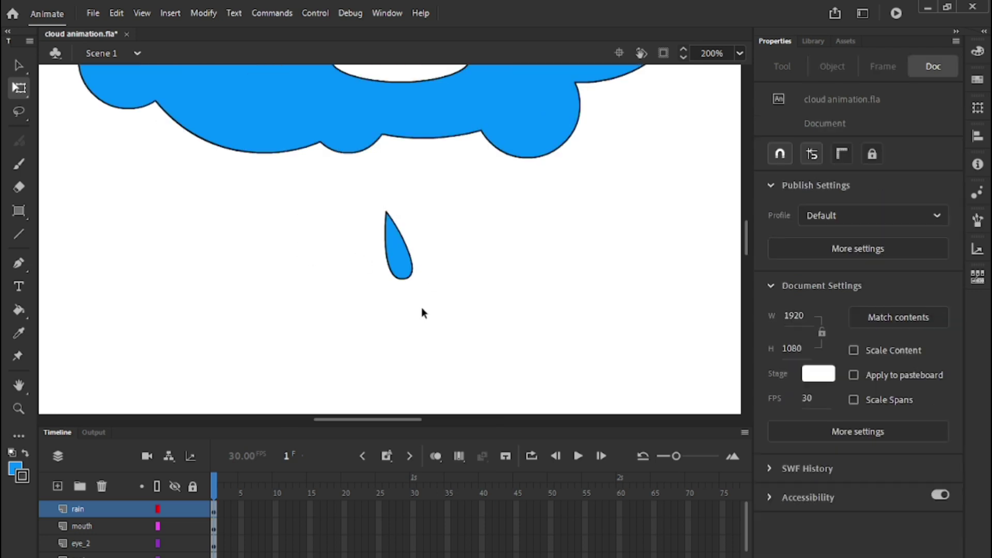
# Group the tilted raindrop's fill and outline.
pyautogui.hotkey('ctrl', '-')
pyautogui.hotkey('ctrl', '-')
pyautogui.hotkey('ctrl', '=')
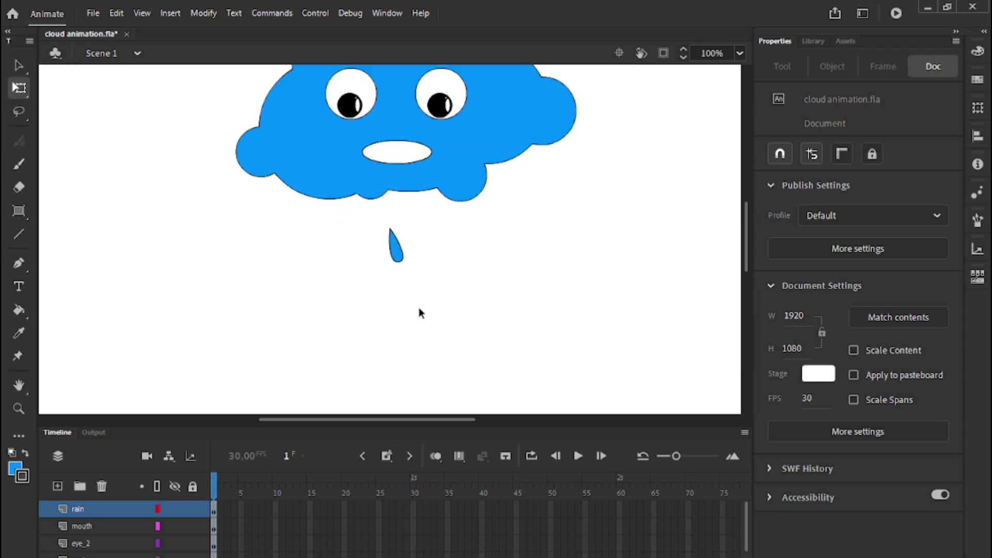
pyautogui.moveTo(433, 274); pyautogui.dragTo(460, 294)
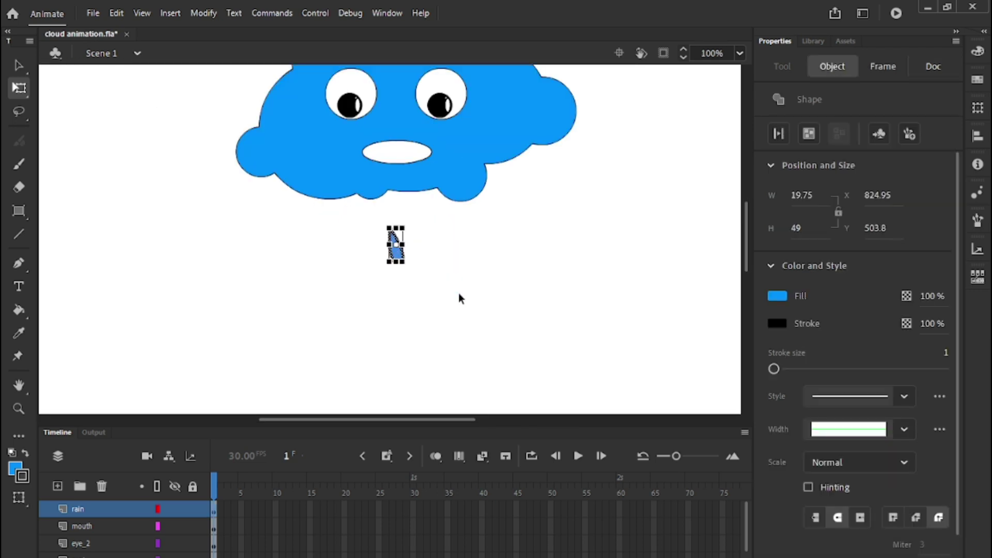
pyautogui.hotkey('ctrl', 'g')
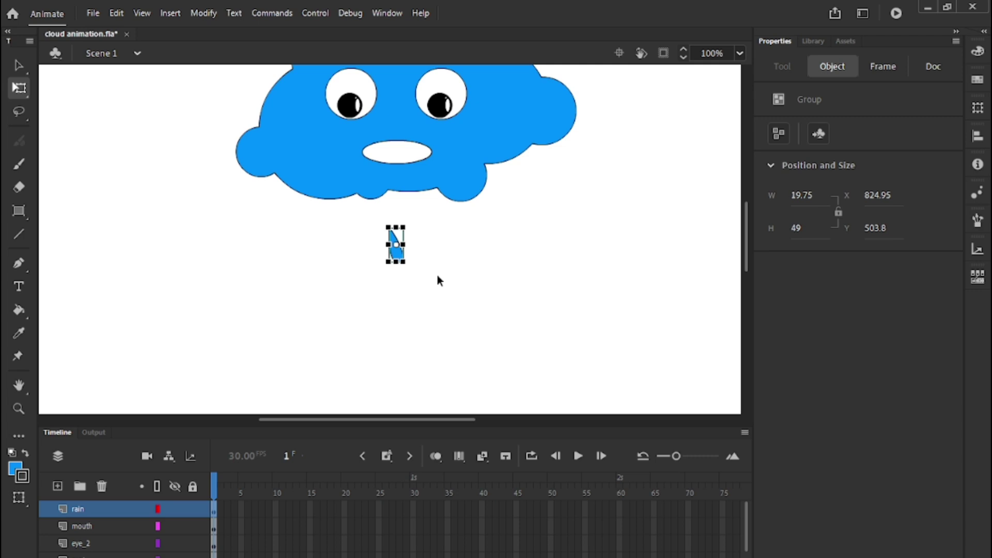
# Place four copies of the raindrop around the original in a staggered cluster just below the cloud.
pyautogui.hotkey('ctrl', '=')
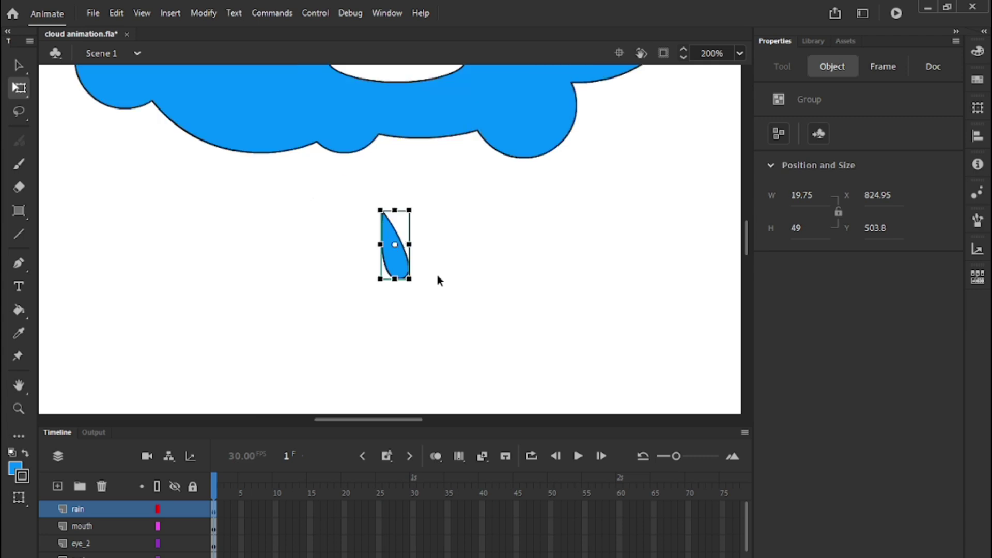
pyautogui.moveTo(401, 272); pyautogui.dragTo(416, 209)
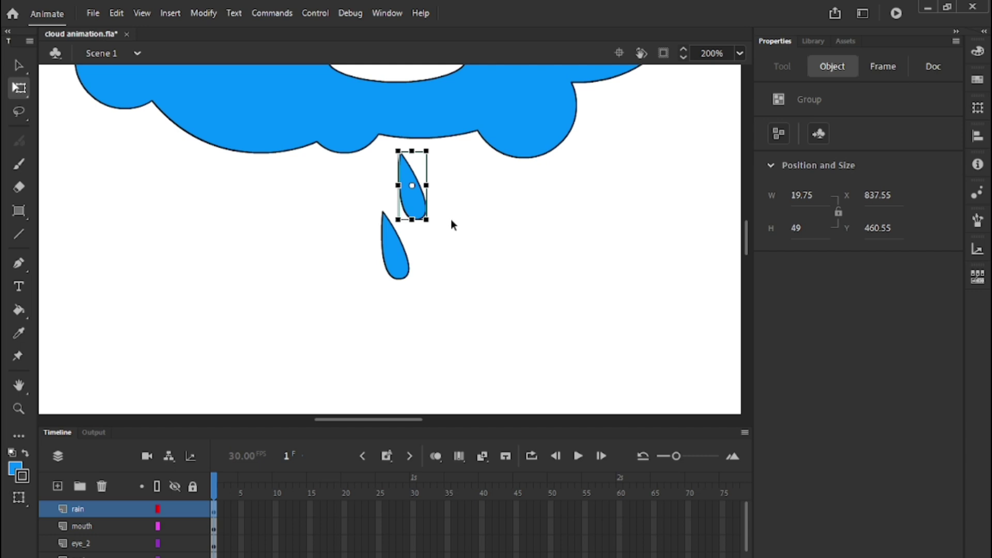
pyautogui.click(396, 246)
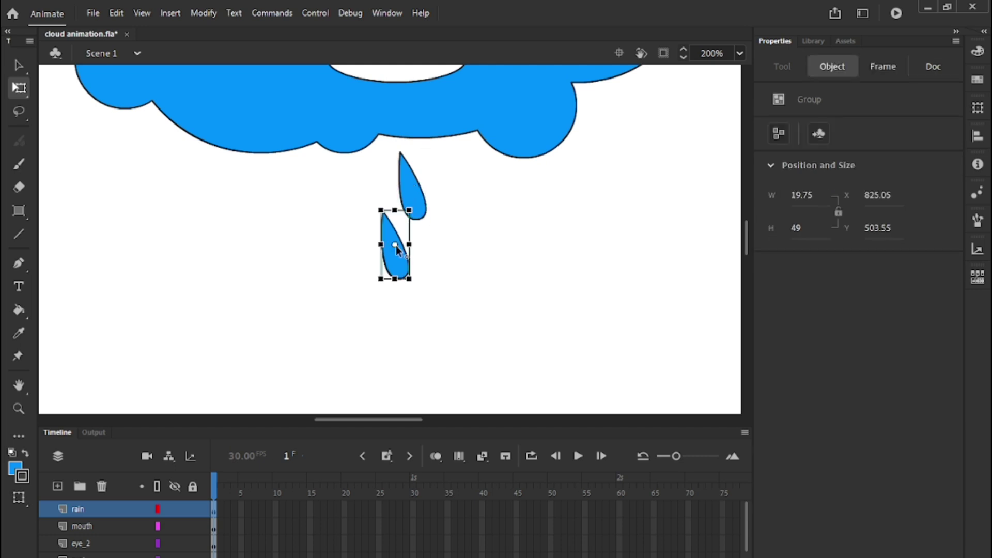
pyautogui.moveTo(385, 252); pyautogui.dragTo(337, 211)
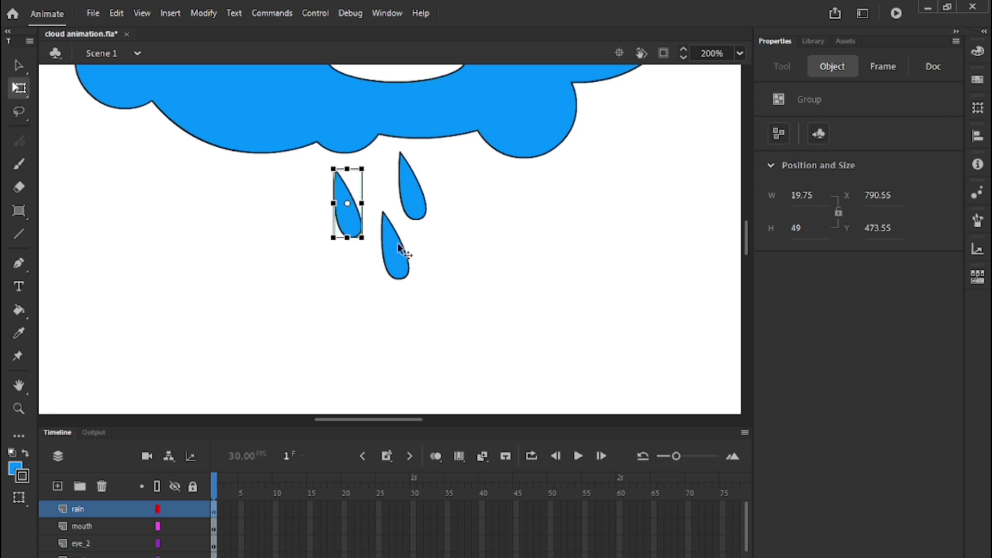
pyautogui.moveTo(401, 261); pyautogui.dragTo(325, 269)
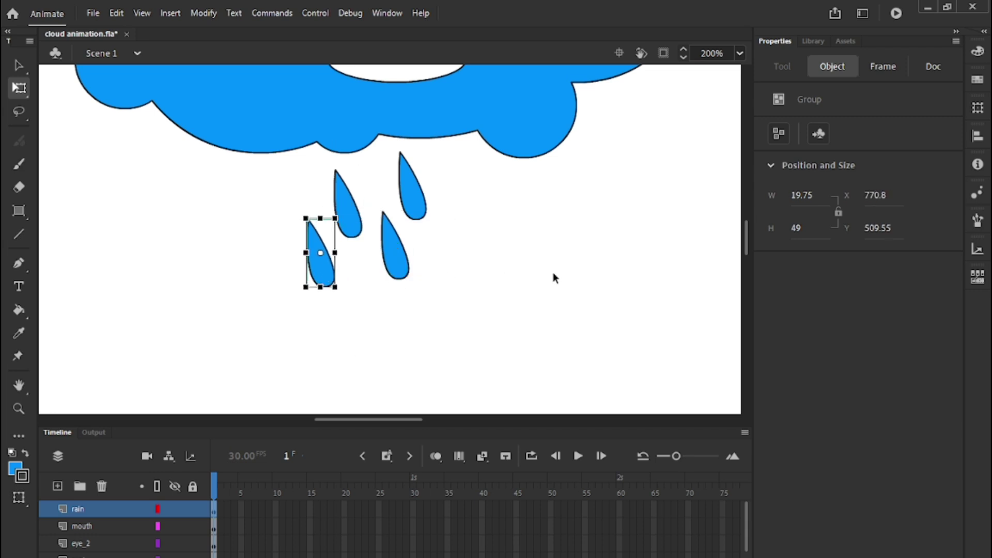
pyautogui.moveTo(401, 265); pyautogui.dragTo(467, 219)
pyautogui.hotkey('ctrl', '-')
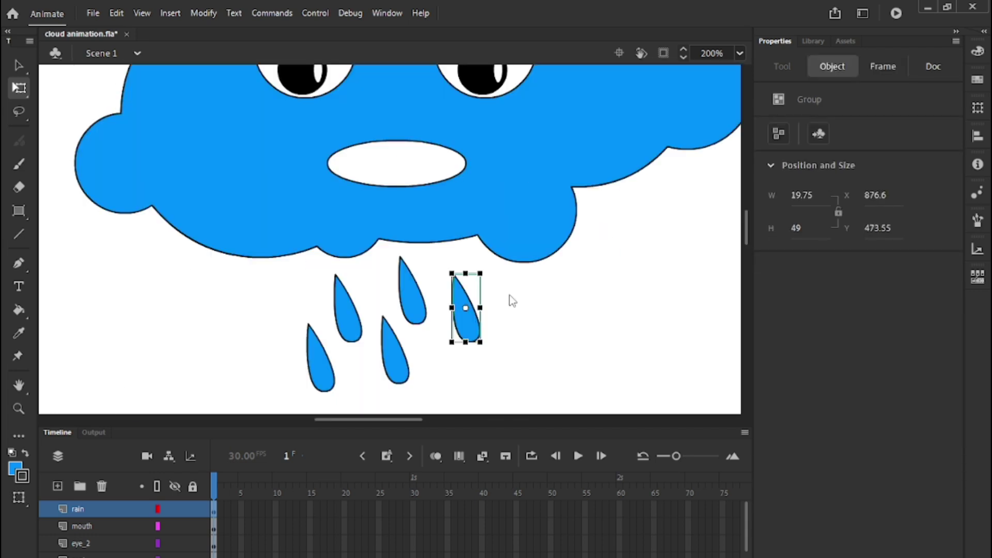
pyautogui.hotkey('ctrl', '-')
pyautogui.click(512, 290)
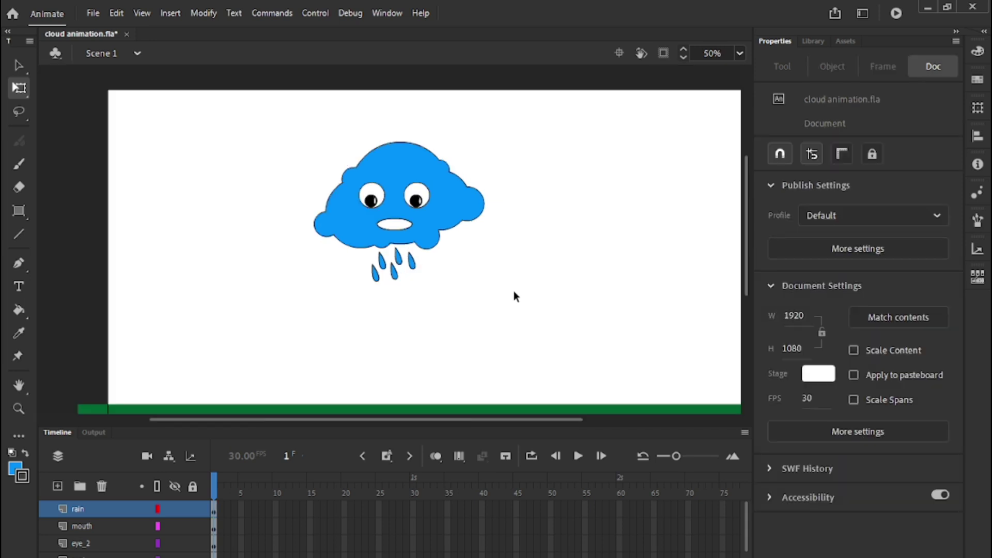
# Add six more raindrop copies to widen the cluster under the cloud and extend it downward in staggered rows.
pyautogui.hotkey('ctrl', '=')
pyautogui.click(428, 281)
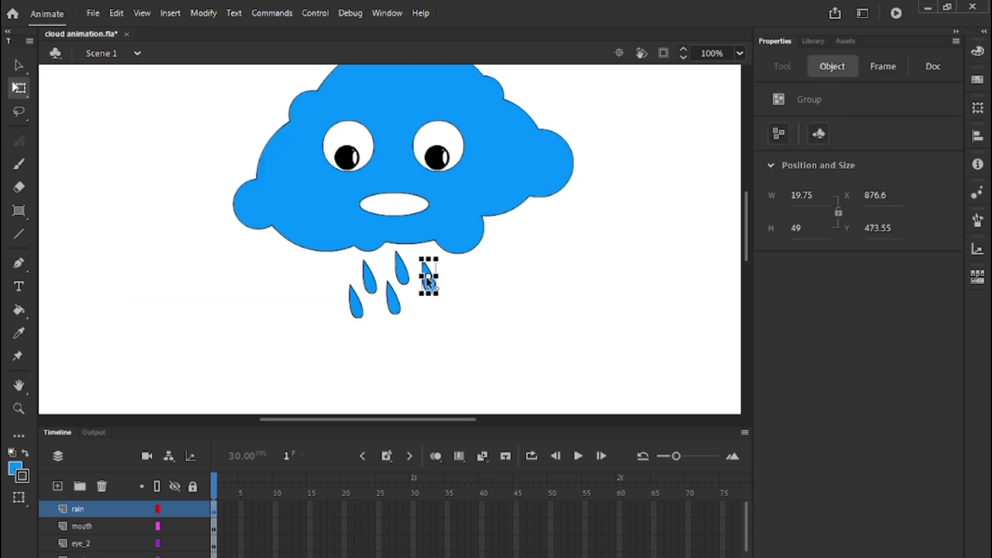
pyautogui.moveTo(427, 281); pyautogui.dragTo(333, 275)
pyautogui.moveTo(396, 255); pyautogui.dragTo(421, 329)
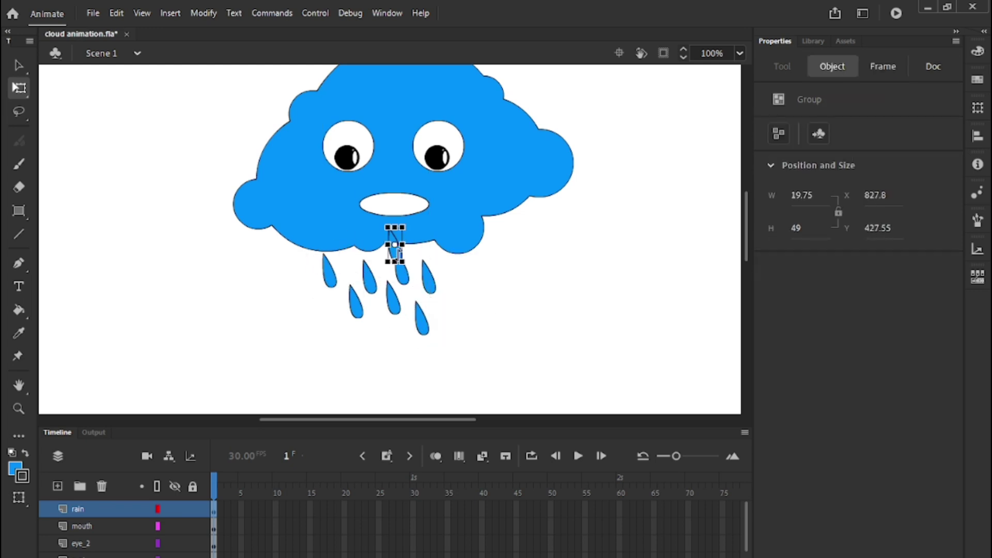
pyautogui.moveTo(396, 253); pyautogui.dragTo(336, 320)
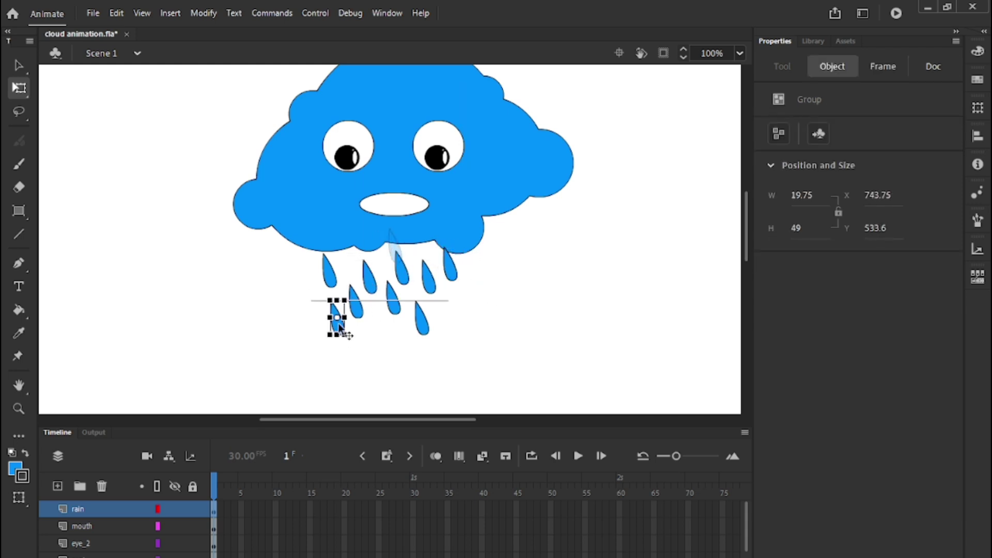
pyautogui.click(395, 251)
pyautogui.moveTo(395, 253); pyautogui.dragTo(383, 338)
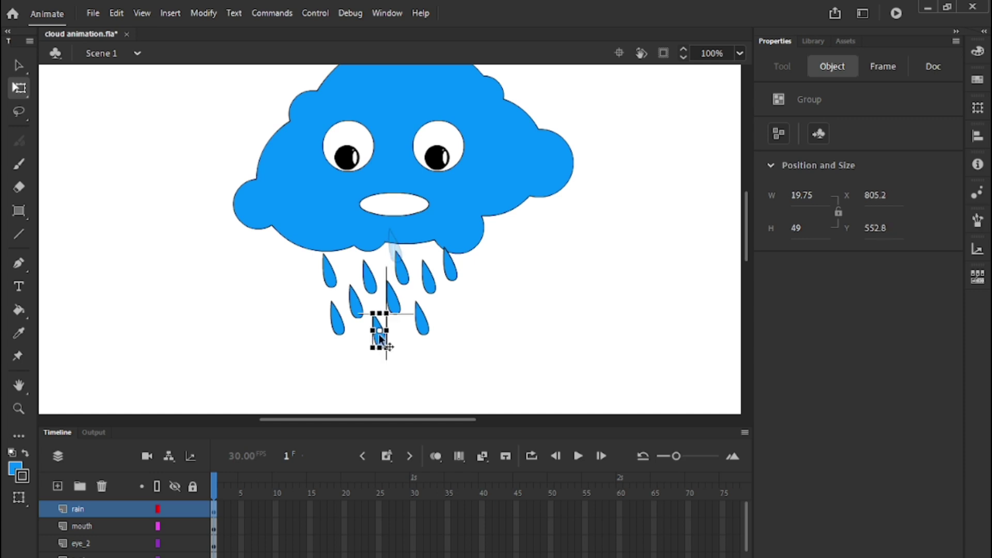
pyautogui.click(395, 248)
pyautogui.moveTo(395, 248); pyautogui.dragTo(410, 349)
pyautogui.click(479, 350)
pyautogui.scroll(3, 478, 349)
pyautogui.scroll(-6, 479, 351)
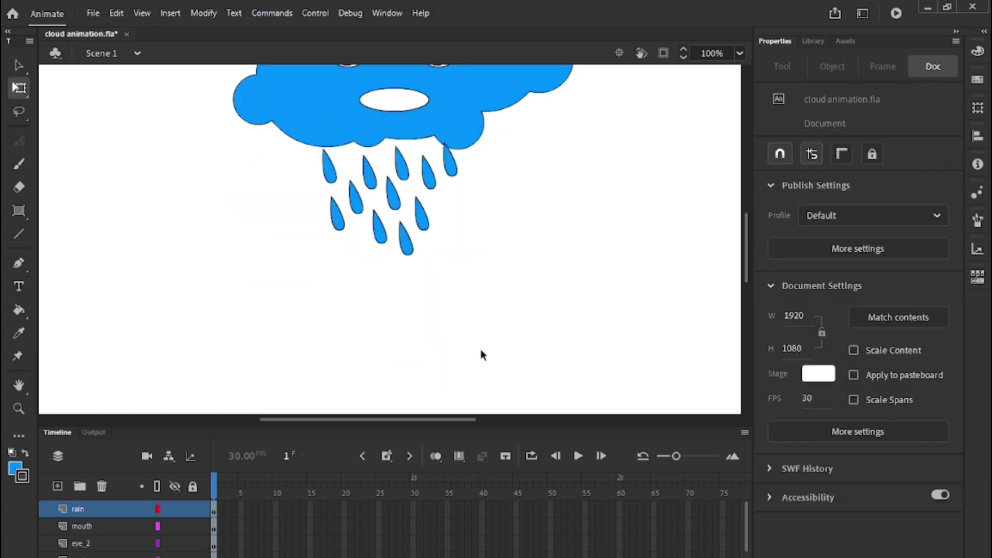
# Paste three more raindrops and spread them in a row beneath the existing ones.
pyautogui.moveTo(412, 249); pyautogui.dragTo(403, 294)
pyautogui.click(420, 283)
pyautogui.hotkey('ctrl', 'v')
pyautogui.hotkey('ctrl', 'v')
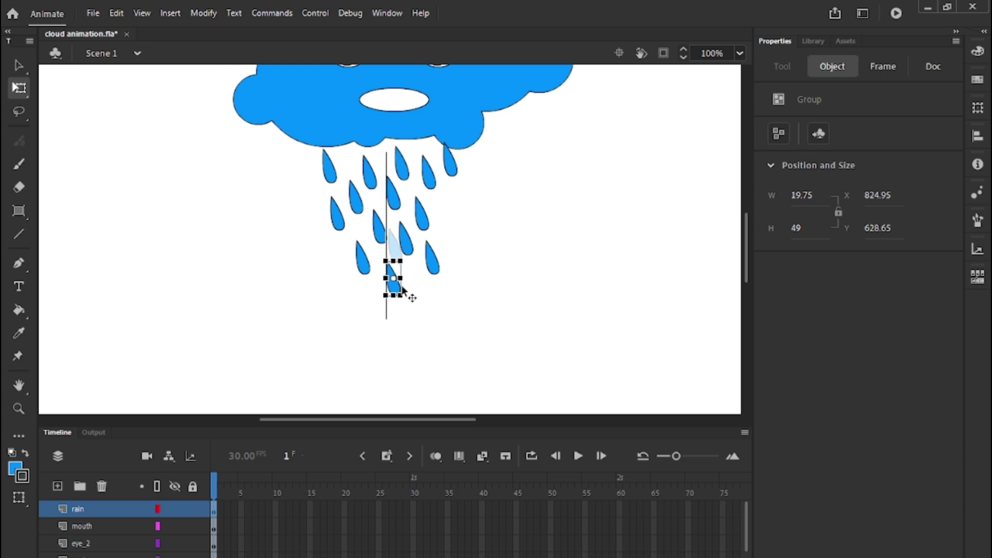
pyautogui.moveTo(558, 289); pyautogui.dragTo(463, 243)
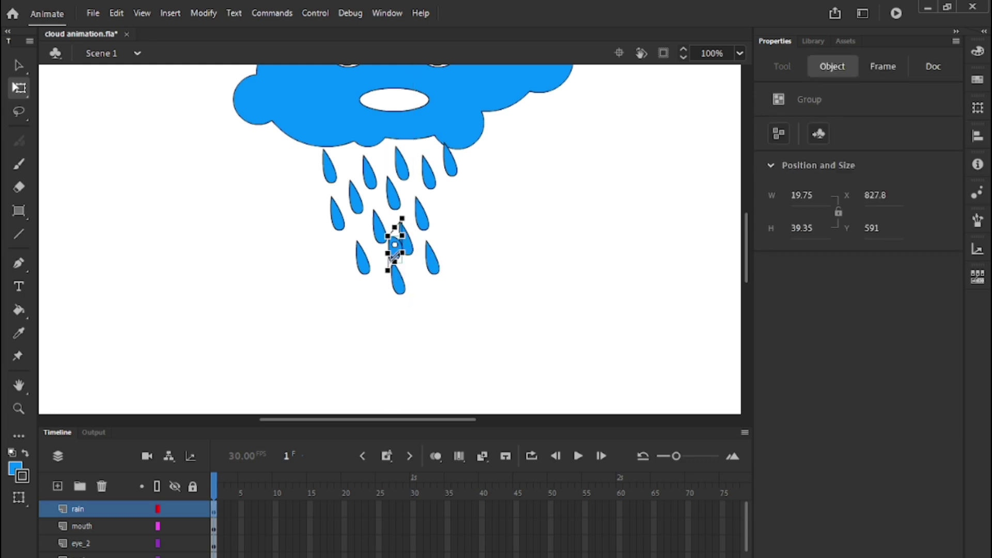
# Paste seven more raindrops and stagger them along the right edge and below the lowest row of rain.
pyautogui.moveTo(398, 248); pyautogui.dragTo(452, 217)
pyautogui.hotkey('ctrl', '=')
pyautogui.hotkey('ctrl', 'v')
pyautogui.hotkey('ctrl', 'v')
pyautogui.moveTo(395, 253); pyautogui.dragTo(324, 381)
pyautogui.hotkey('ctrl', 'v')
pyautogui.hotkey('ctrl', 'v')
pyautogui.hotkey('ctrl', 'v')
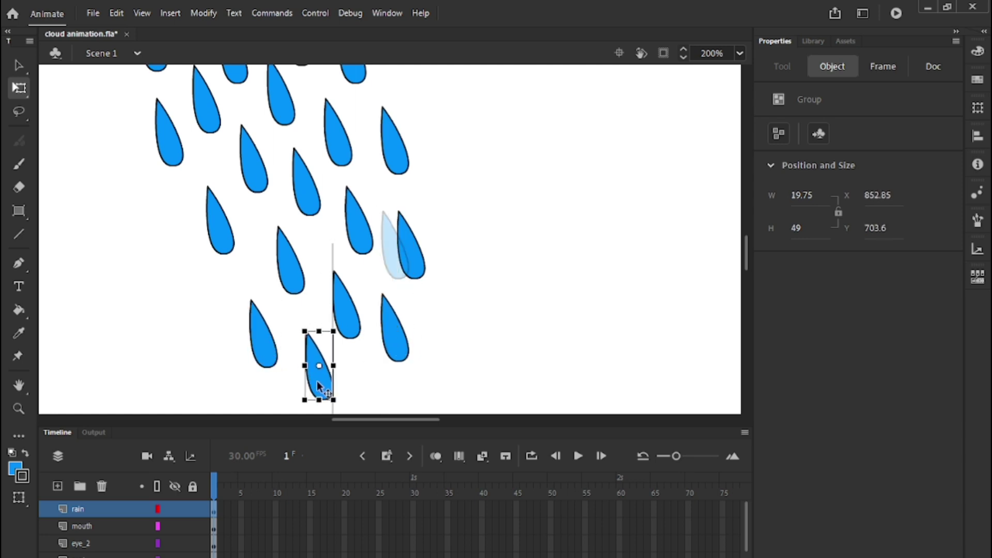
pyautogui.scroll(-3, 325, 381)
pyautogui.hotkey('ctrl', 'v')
pyautogui.moveTo(400, 260); pyautogui.dragTo(457, 268)
pyautogui.click(550, 272)
pyautogui.hotkey('ctrl', '-')
pyautogui.hotkey('ctrl', '-')
pyautogui.hotkey('ctrl', '=')
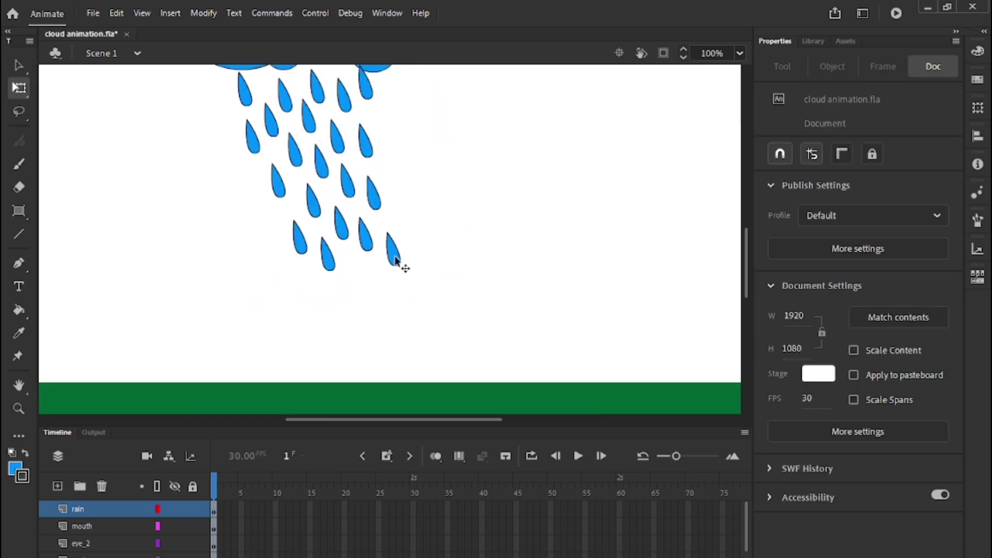
# Paste seven more raindrops to fill the left and lower parts of the shower above the ground, and save the document.
pyautogui.hotkey('ctrl', 'v')
pyautogui.moveTo(394, 243); pyautogui.dragTo(268, 235)
pyautogui.click(426, 328)
pyautogui.hotkey('ctrl', '-')
pyautogui.hotkey('ctrl', '=')
pyautogui.hotkey('ctrl', 'shift', 'v')
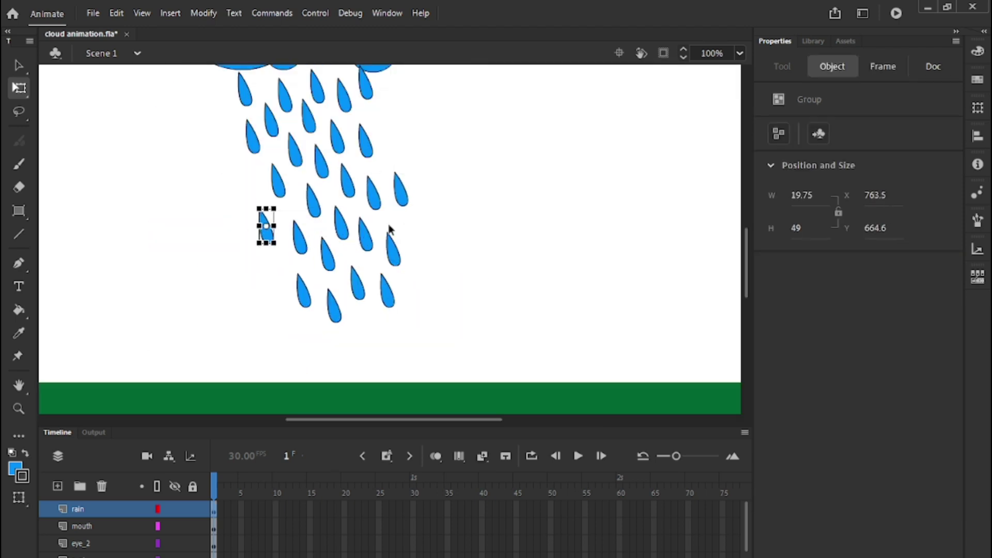
pyautogui.hotkey('ctrl', 'shift', 'v')
pyautogui.moveTo(335, 310); pyautogui.dragTo(268, 295)
pyautogui.click(474, 222)
pyautogui.scroll(2, 319, 343)
pyautogui.hotkey('ctrl', '-')
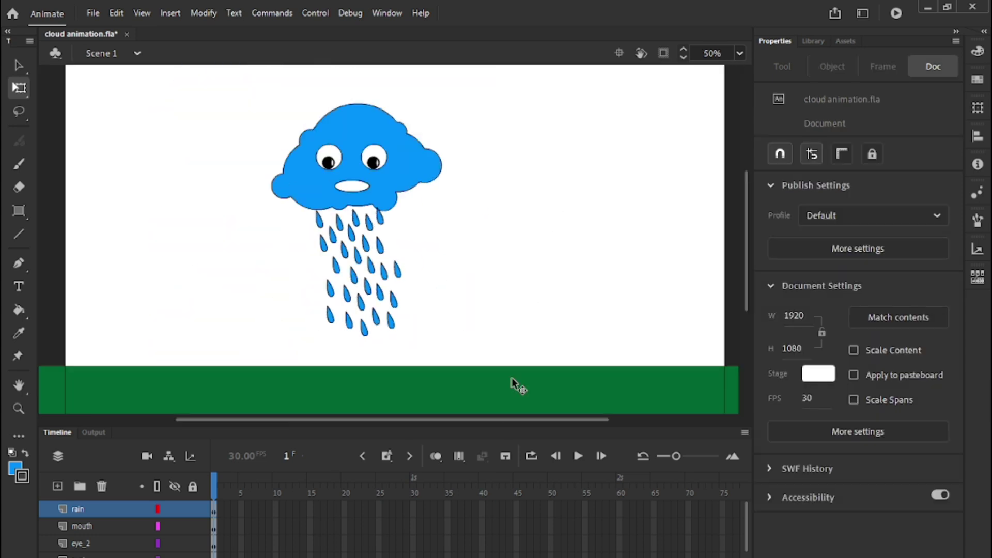
pyautogui.hotkey('ctrl', 's')
# Add a new layer above the rain layer for artwork at the ground's left end.
pyautogui.click(17, 265)
pyautogui.hotkey('ctrl', '=')
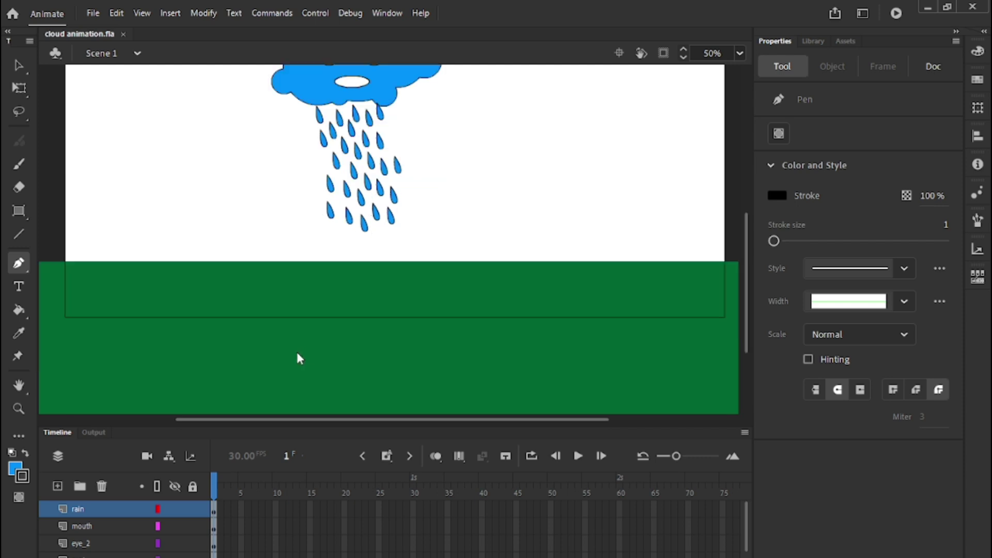
pyautogui.scroll(1, 310, 346)
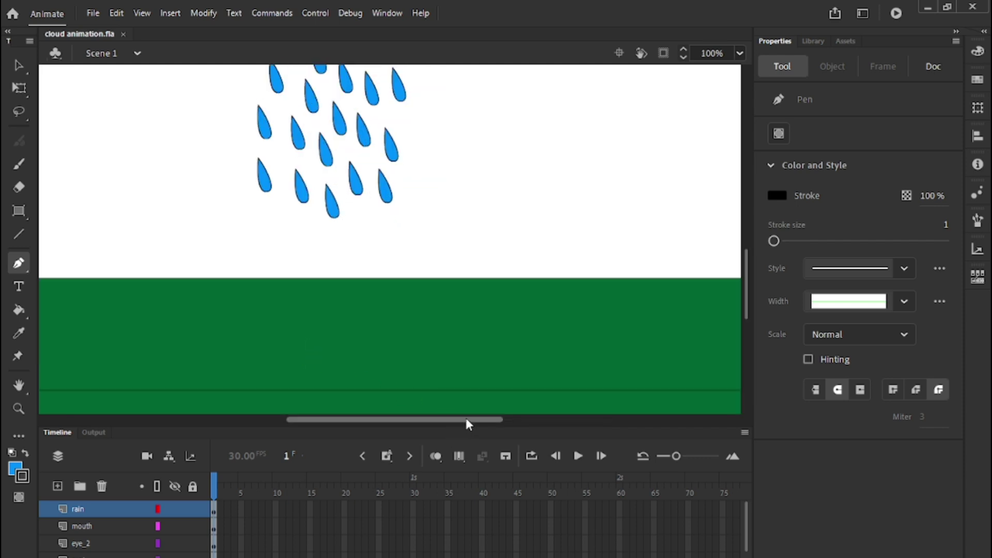
pyautogui.moveTo(467, 420); pyautogui.dragTo(401, 419)
pyautogui.click(57, 485)
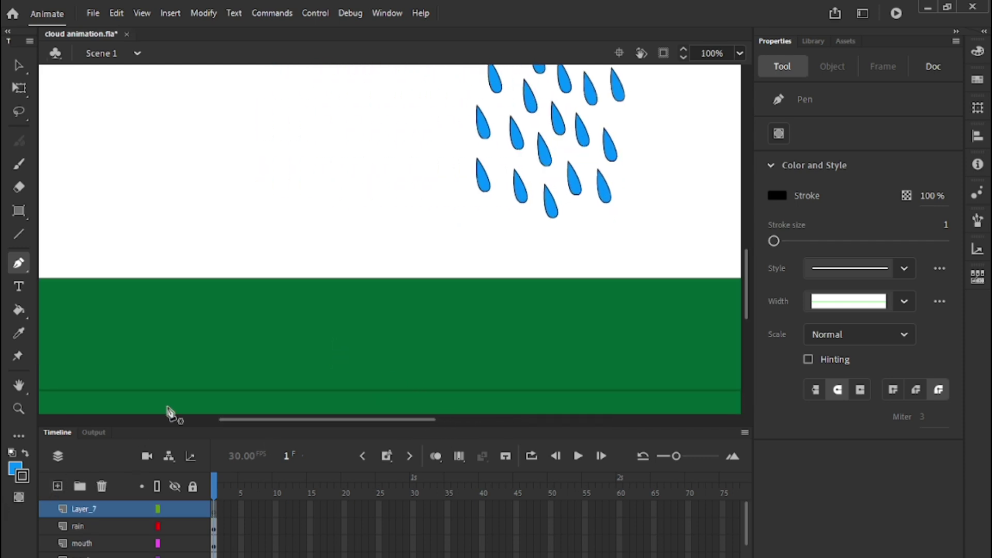
pyautogui.moveTo(388, 425); pyautogui.dragTo(321, 432)
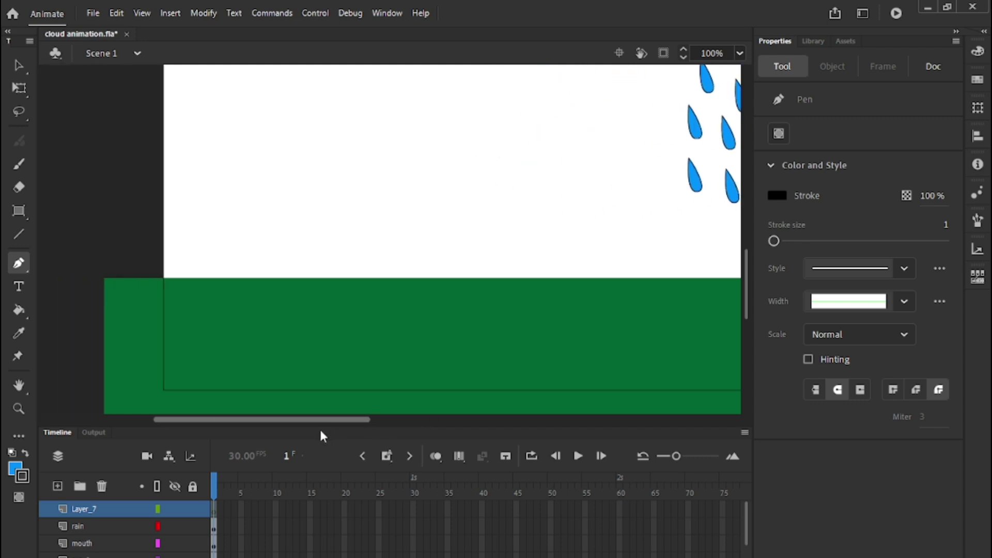
# Draw a closed four-leaf plant outline about 148 by 172 px with the Pen tool, rooted in the ground's left end.
pyautogui.click(260, 295)
pyautogui.moveTo(262, 257); pyautogui.dragTo(239, 232)
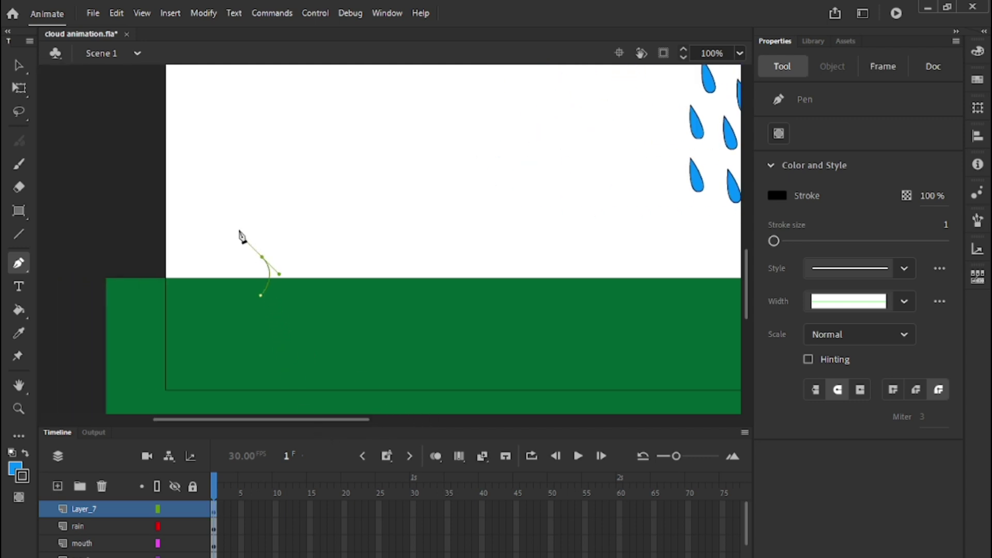
pyautogui.click(238, 229)
pyautogui.click(279, 263)
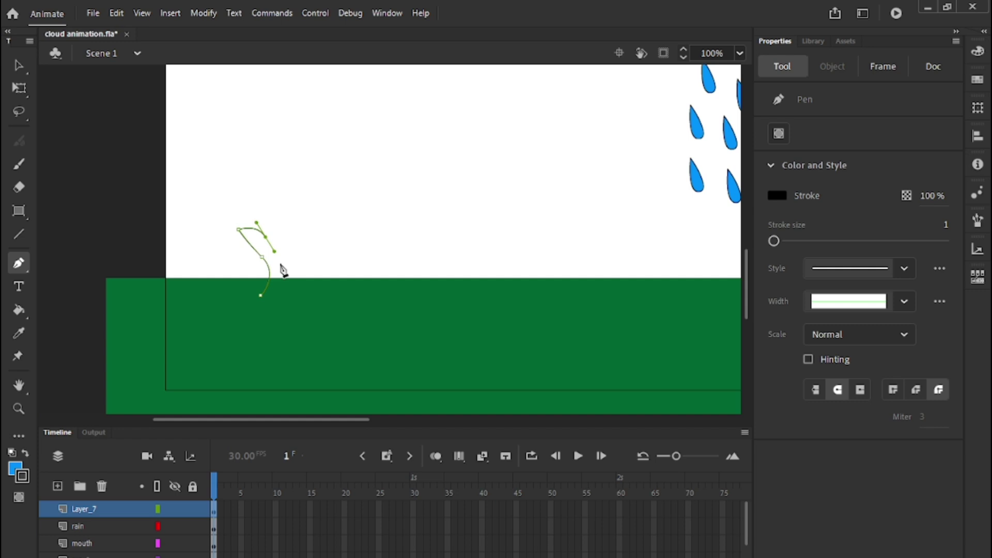
pyautogui.click(265, 213)
pyautogui.click(261, 181)
pyautogui.click(279, 204)
pyautogui.click(288, 256)
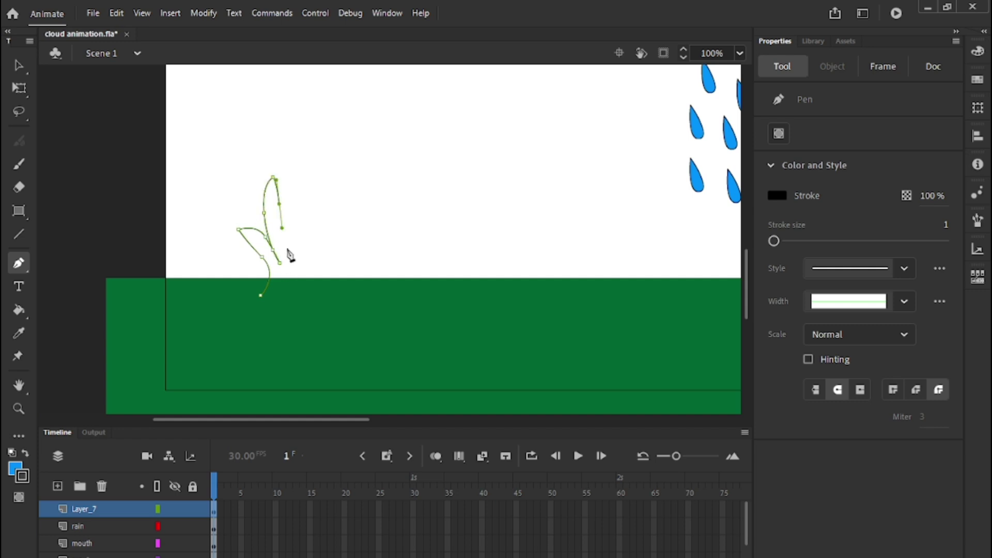
pyautogui.click(298, 232)
pyautogui.click(310, 201)
pyautogui.click(333, 191)
pyautogui.click(322, 205)
pyautogui.click(297, 247)
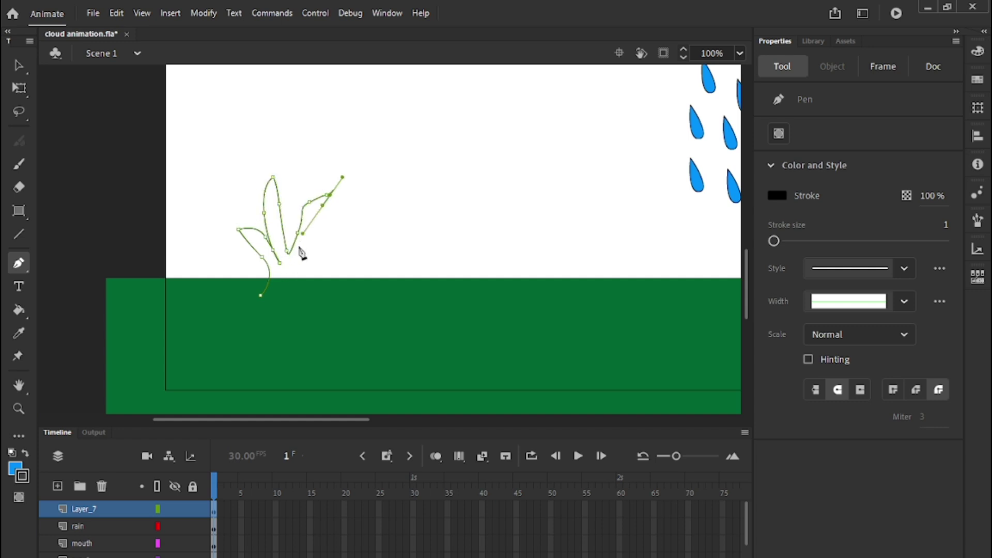
pyautogui.click(281, 268)
pyautogui.click(301, 260)
pyautogui.click(320, 230)
pyautogui.click(339, 224)
pyautogui.click(332, 233)
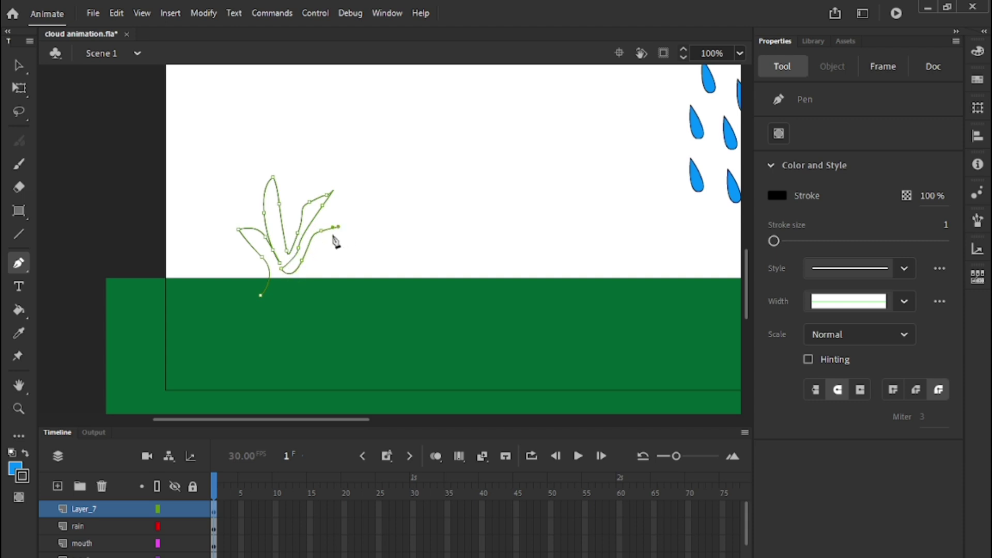
pyautogui.click(320, 264)
pyautogui.click(307, 270)
pyautogui.click(295, 277)
pyautogui.click(284, 283)
pyautogui.click(260, 296)
# Choose a dark green fill color and fill the plant outline with it.
pyautogui.click(18, 71)
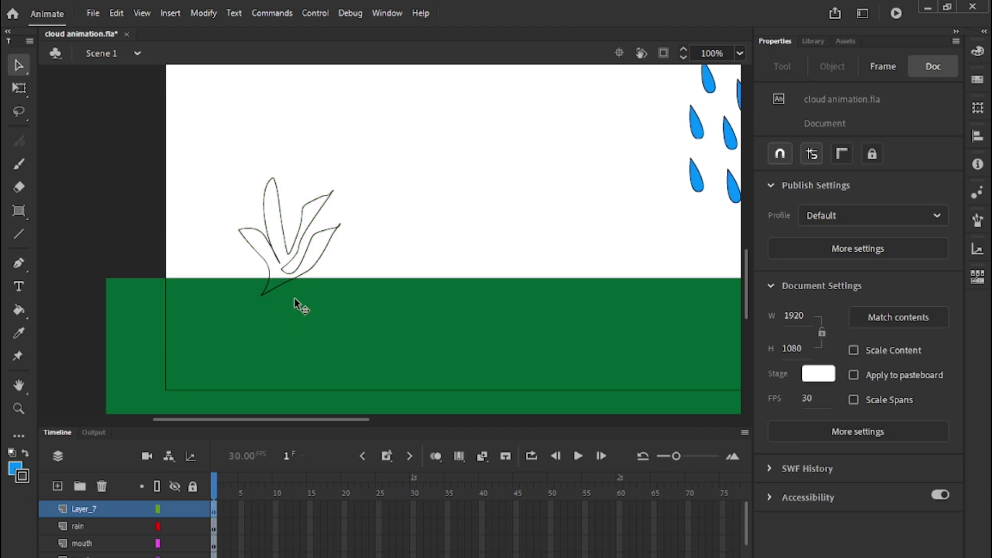
pyautogui.click(305, 276)
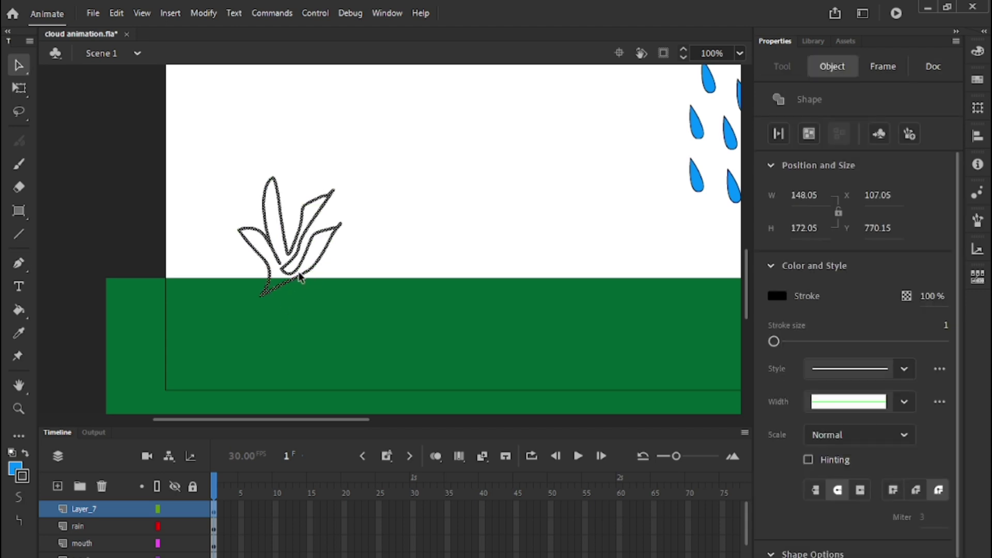
pyautogui.click(14, 469)
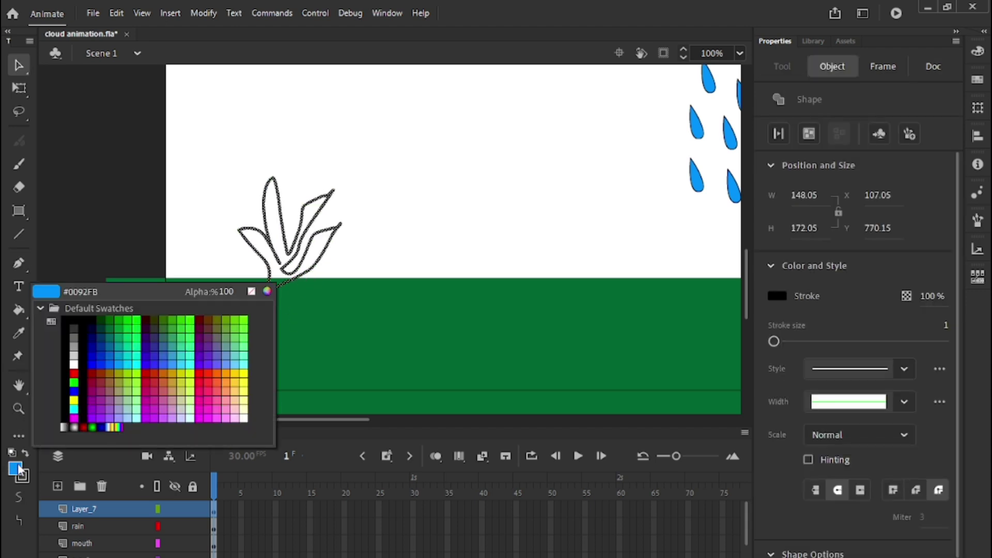
pyautogui.click(110, 319)
pyautogui.click(263, 251)
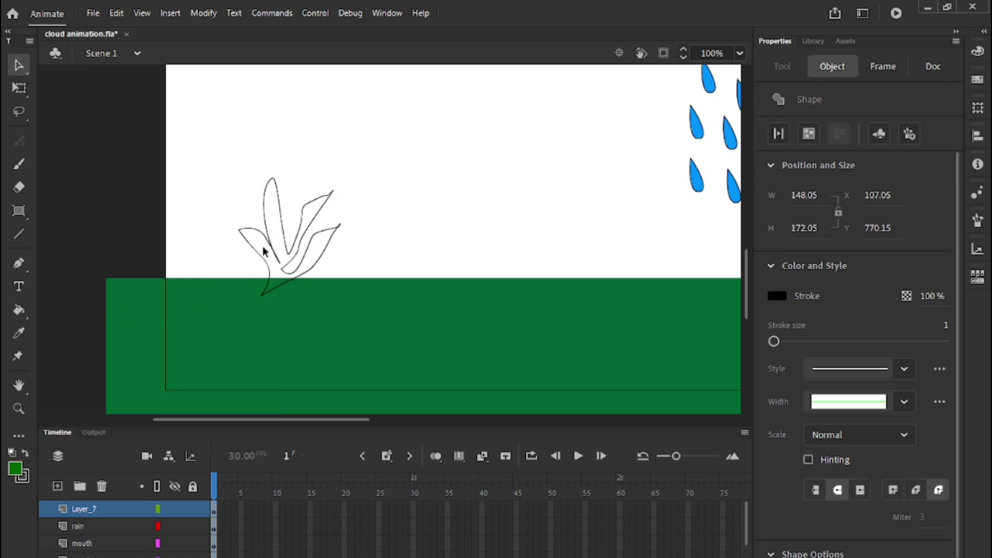
pyautogui.press('k')
pyautogui.click(259, 243)
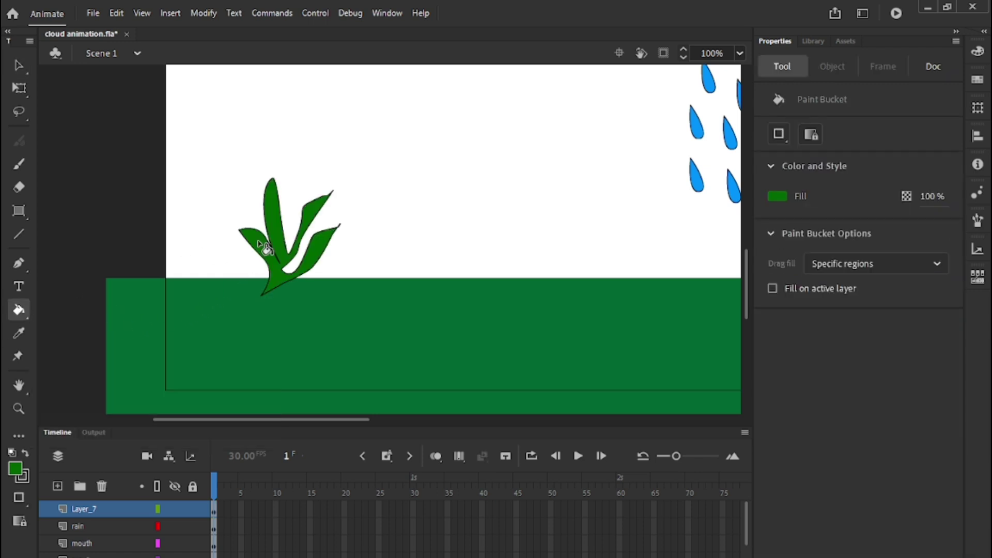
pyautogui.click(19, 65)
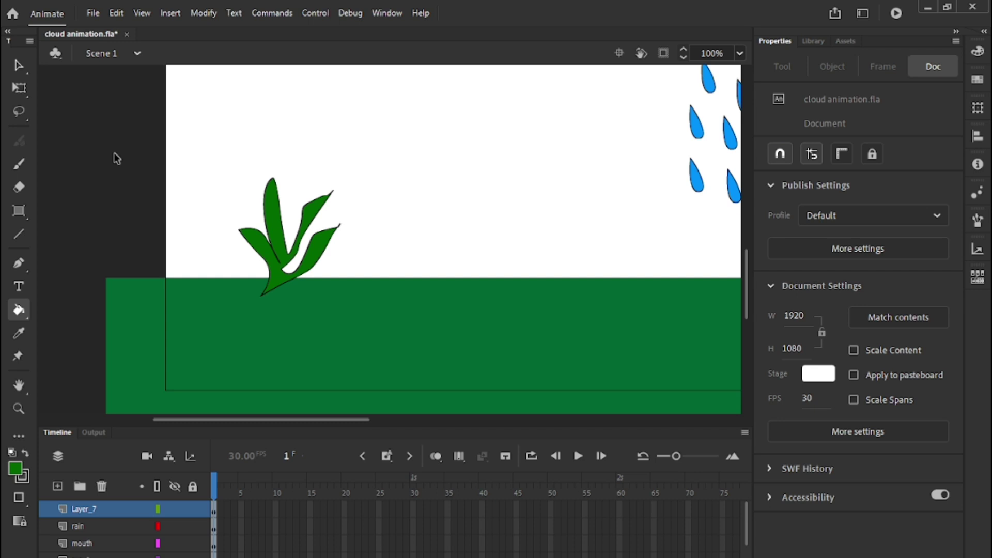
pyautogui.doubleClick(289, 285)
pyautogui.click(103, 213)
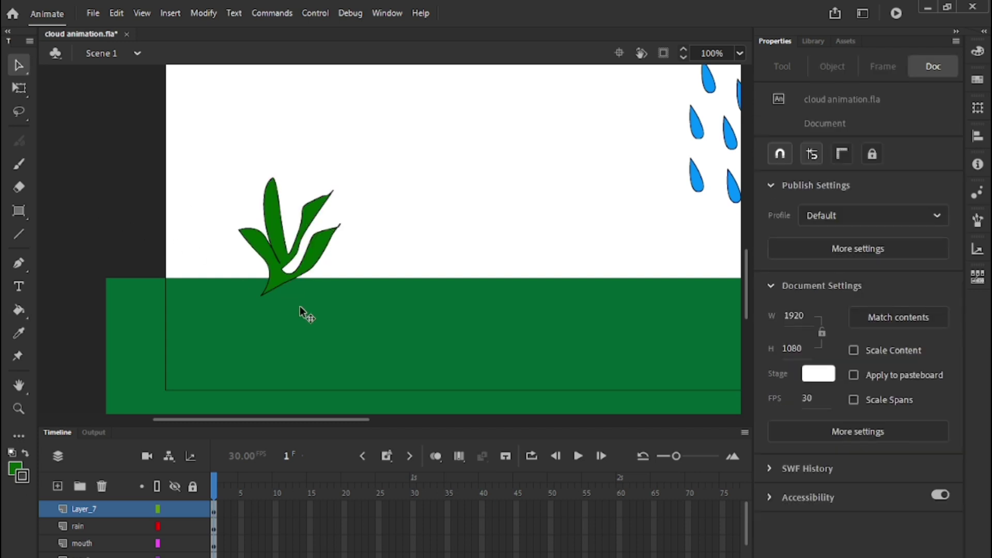
pyautogui.scroll(-2, 300, 306)
pyautogui.scroll(1, 299, 306)
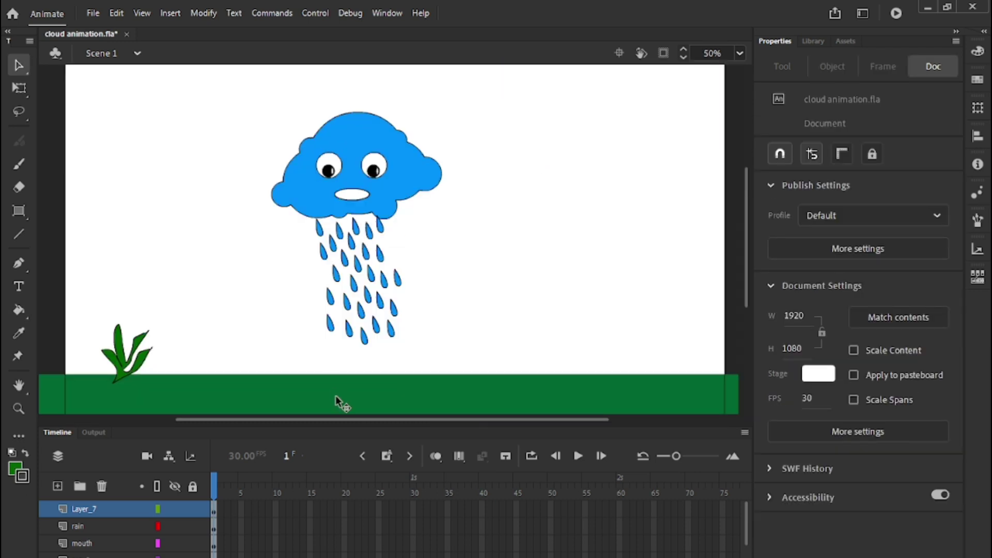
# Select the whole plant shape at the ground's left end, with its fill and outline, and group it.
pyautogui.moveTo(362, 417); pyautogui.dragTo(326, 418)
pyautogui.scroll(-3, 178, 278)
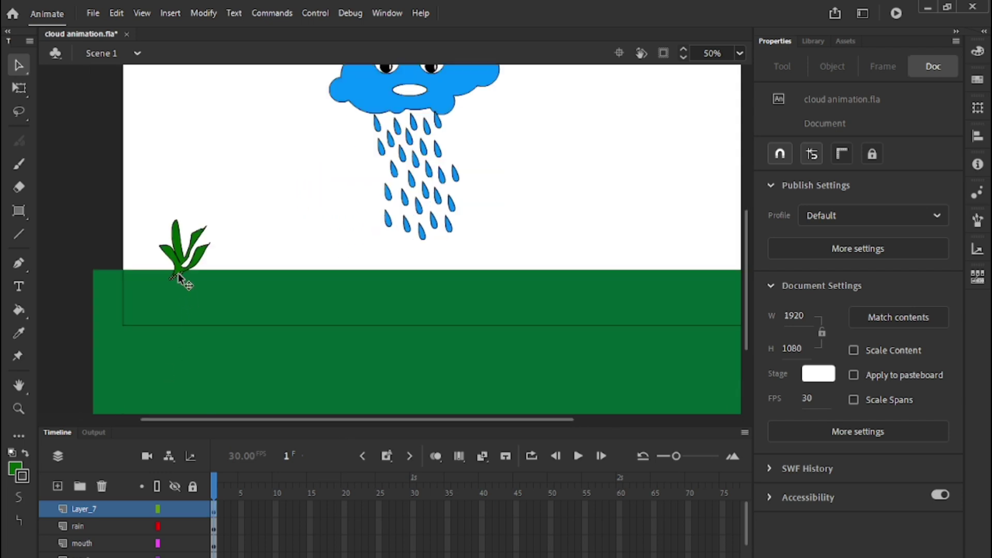
pyautogui.doubleClick(178, 273)
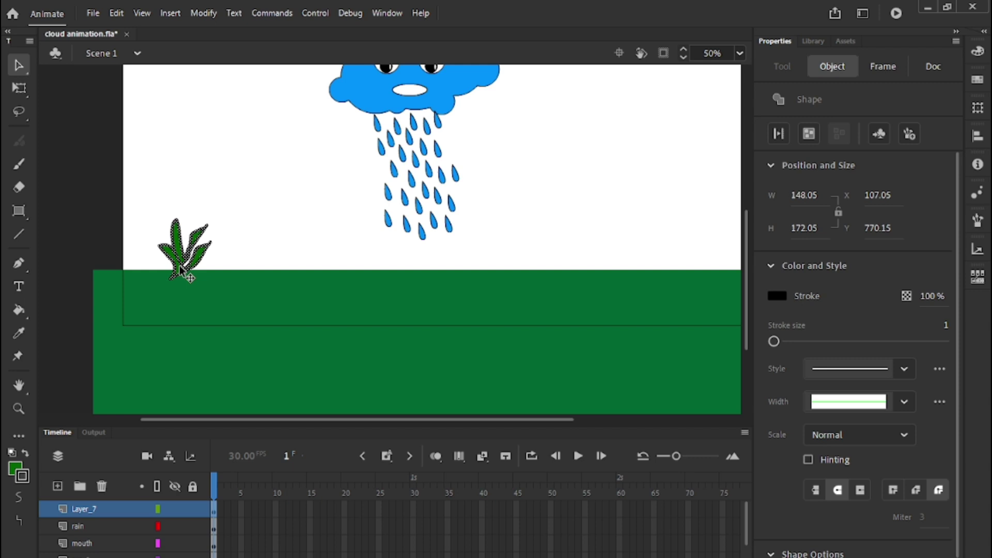
pyautogui.hotkey('ctrl', '=')
pyautogui.hotkey('ctrl', '=')
pyautogui.doubleClick(381, 287)
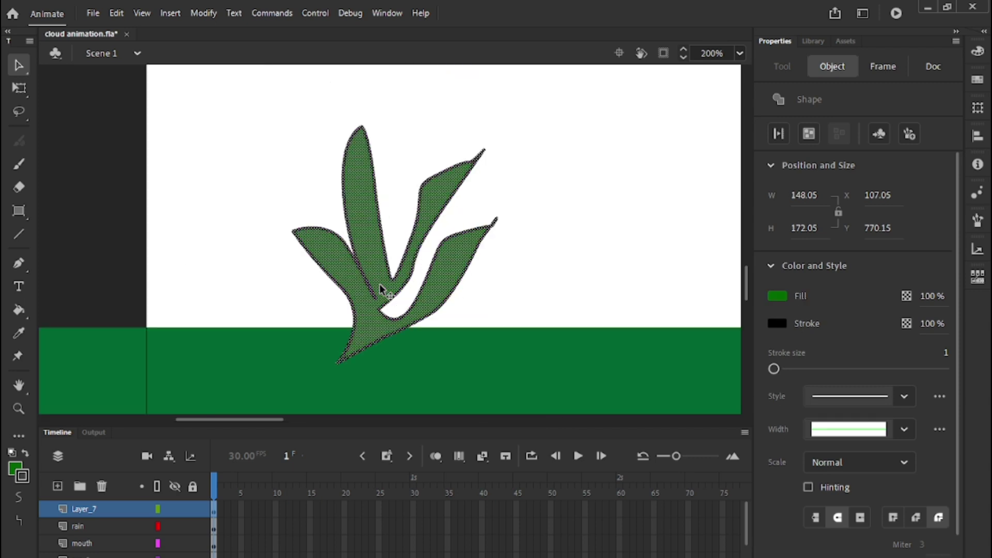
pyautogui.hotkey('ctrl', 'g')
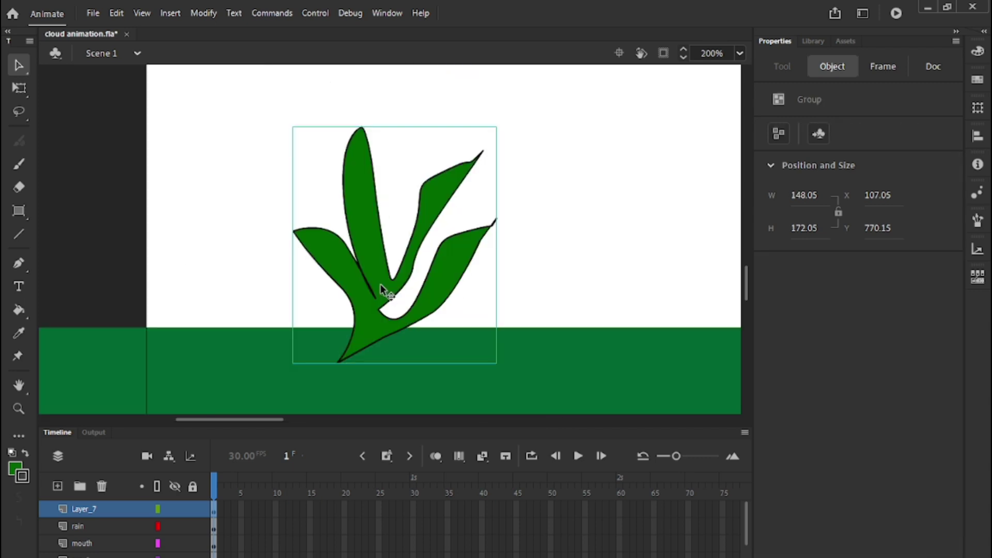
# Place two copies of the plant group to its right, at about X 186, Y 796 and X 341, Y 770.
pyautogui.moveTo(376, 317); pyautogui.dragTo(475, 346)
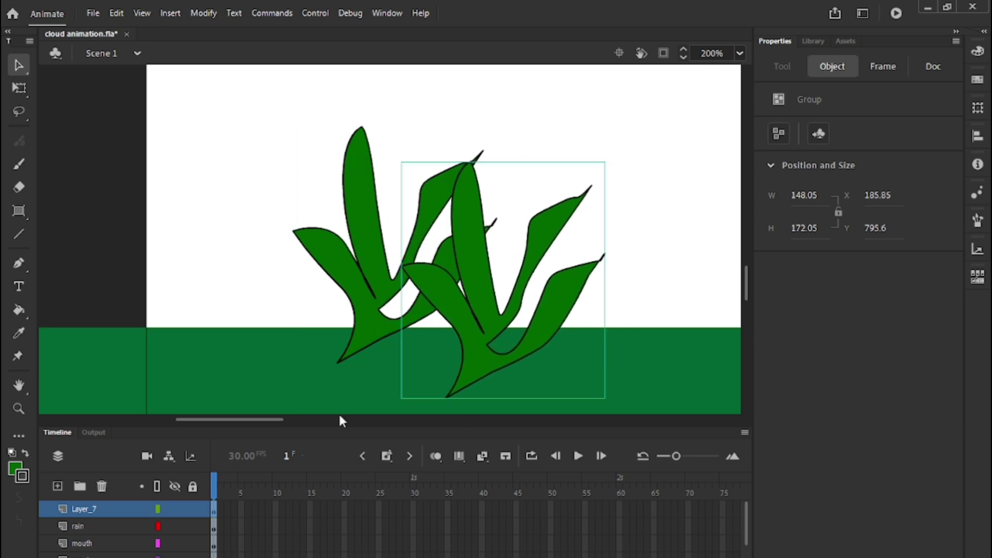
pyautogui.moveTo(258, 420); pyautogui.dragTo(308, 420)
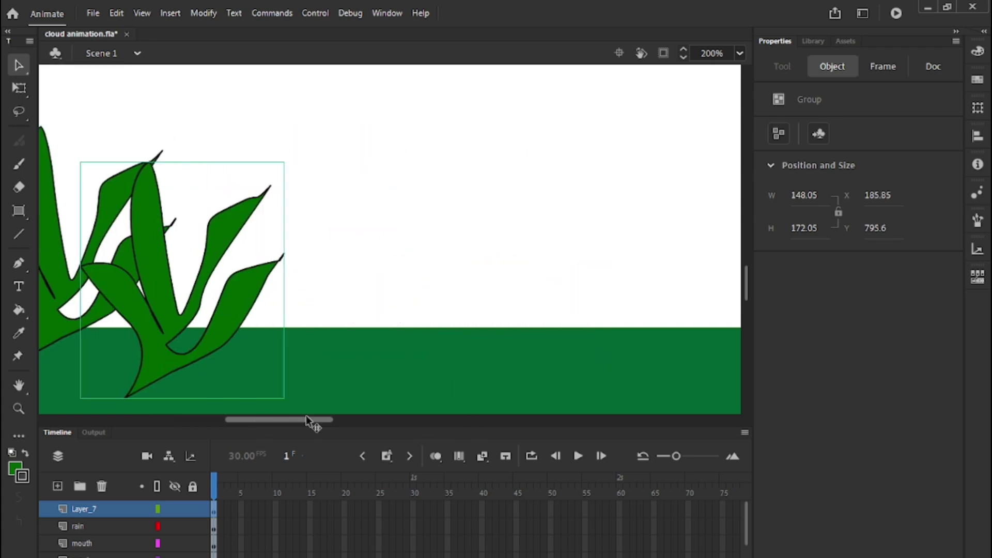
pyautogui.moveTo(179, 351); pyautogui.dragTo(391, 316)
pyautogui.hotkey('ctrl', '1')
pyautogui.hotkey('ctrl', '-')
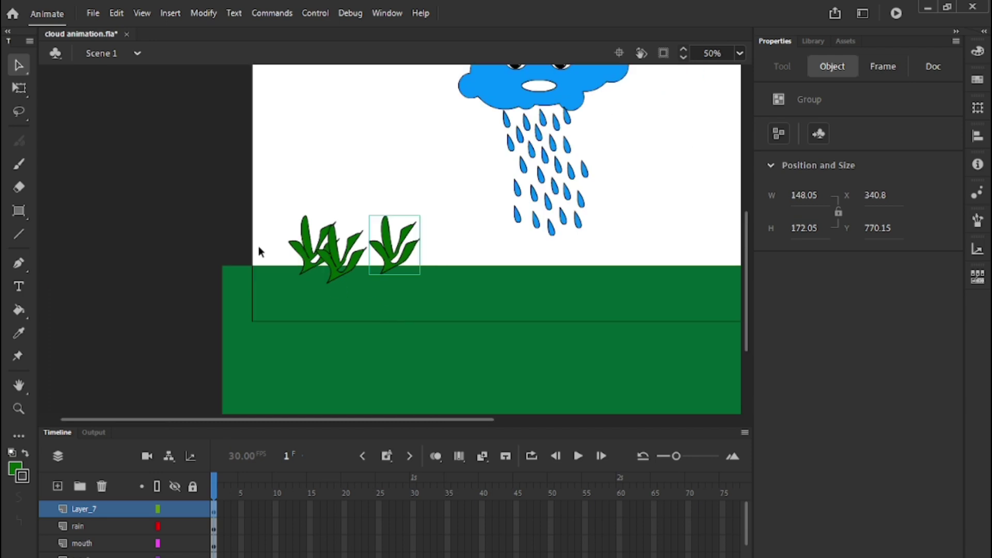
# Add more overlapping plant copies at staggered heights along the left part of the ground, up to below the rain.
pyautogui.click(183, 210)
pyautogui.moveTo(437, 421); pyautogui.dragTo(471, 423)
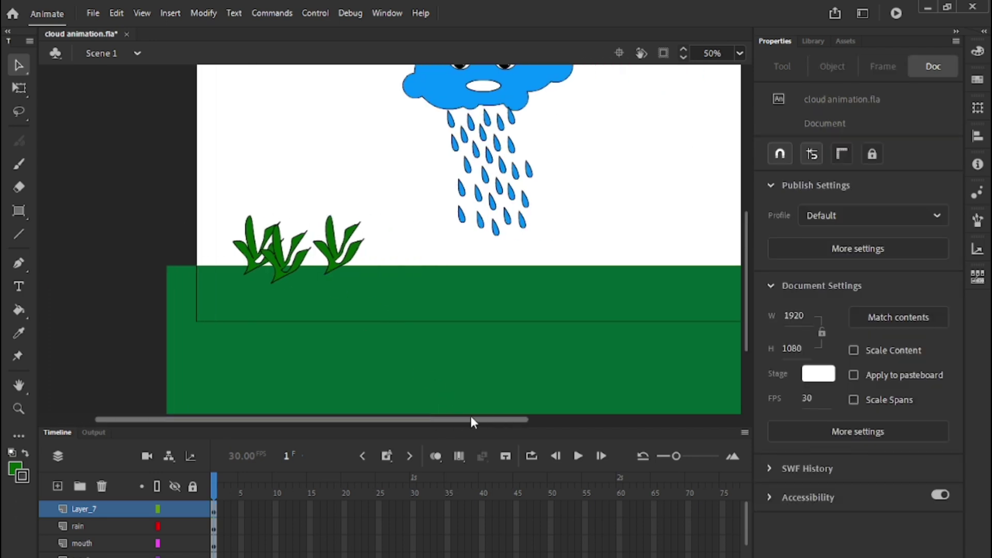
pyautogui.click(356, 252)
pyautogui.hotkey('ctrl', 'v')
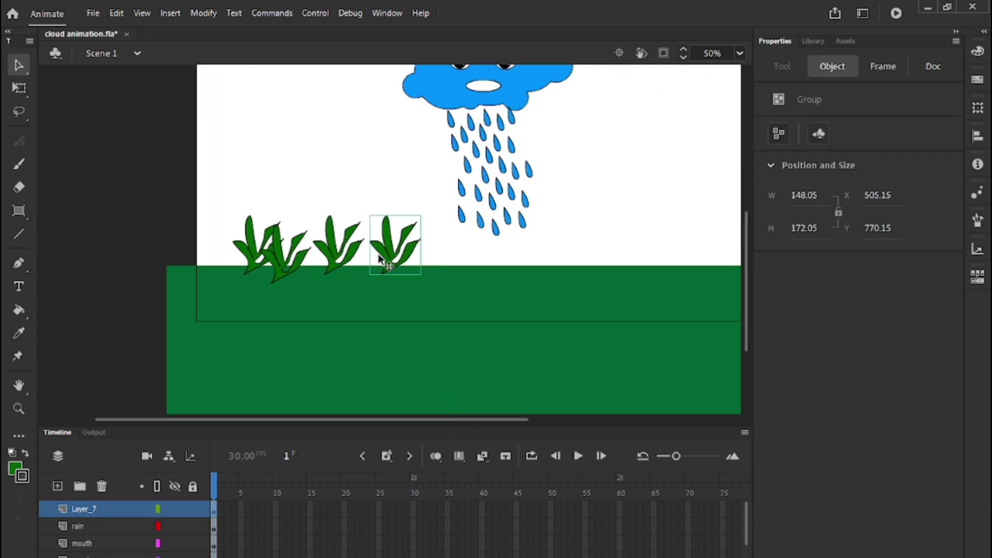
pyautogui.moveTo(386, 256); pyautogui.dragTo(326, 321)
pyautogui.click(463, 262)
pyautogui.hotkey('ctrl', 'v')
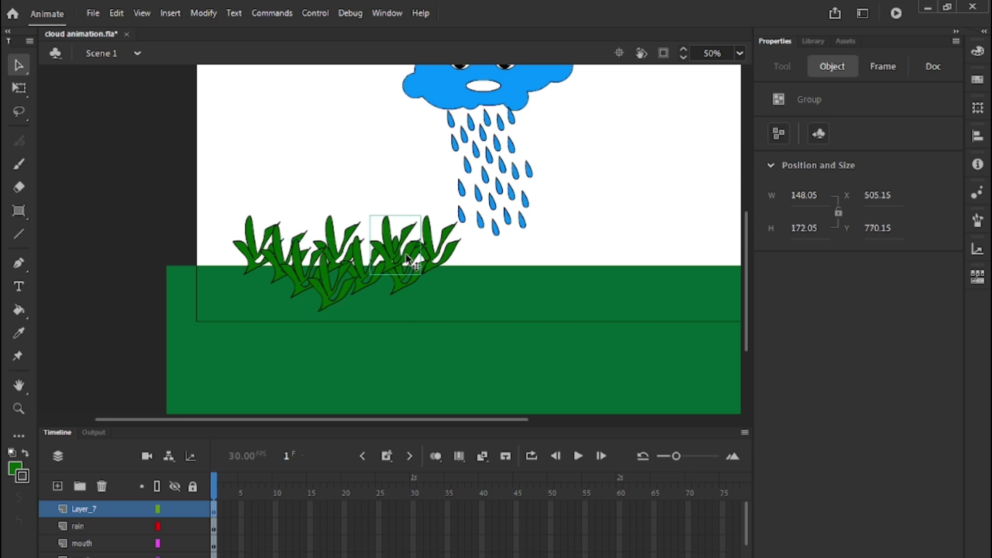
pyautogui.moveTo(411, 262); pyautogui.dragTo(517, 285)
# Continue the row of plant copies from below the rain to the ground's right end, ending at about X 1785, Y 829.
pyautogui.moveTo(455, 420); pyautogui.dragTo(505, 406)
pyautogui.moveTo(391, 291); pyautogui.dragTo(665, 265)
pyautogui.hscroll(3, 536, 355)
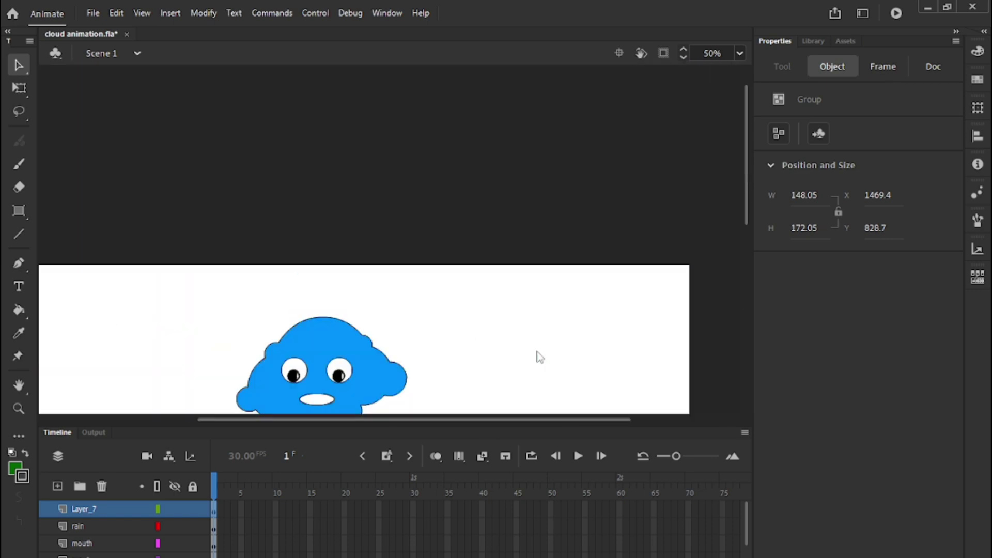
pyautogui.click(537, 354)
pyautogui.moveTo(570, 271); pyautogui.dragTo(700, 286)
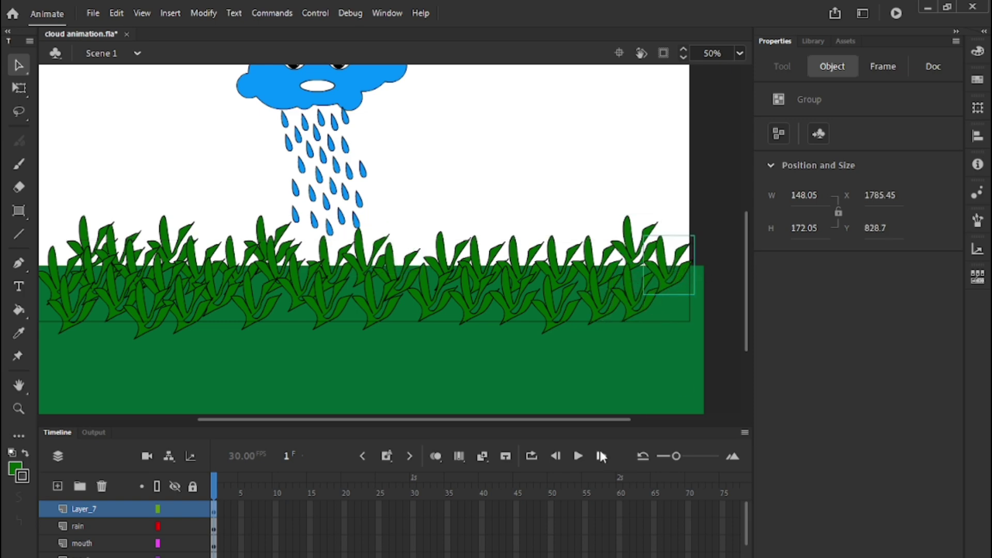
# Fill the lower gaps with plant copies up to the right end, at about X 1785, Y 930, and save the document.
pyautogui.hotkey('ctrl', 'z')
pyautogui.moveTo(408, 252); pyautogui.dragTo(684, 308)
pyautogui.moveTo(554, 420); pyautogui.dragTo(462, 418)
pyautogui.scroll(5, 394, 381)
pyautogui.scroll(-5, 356, 227)
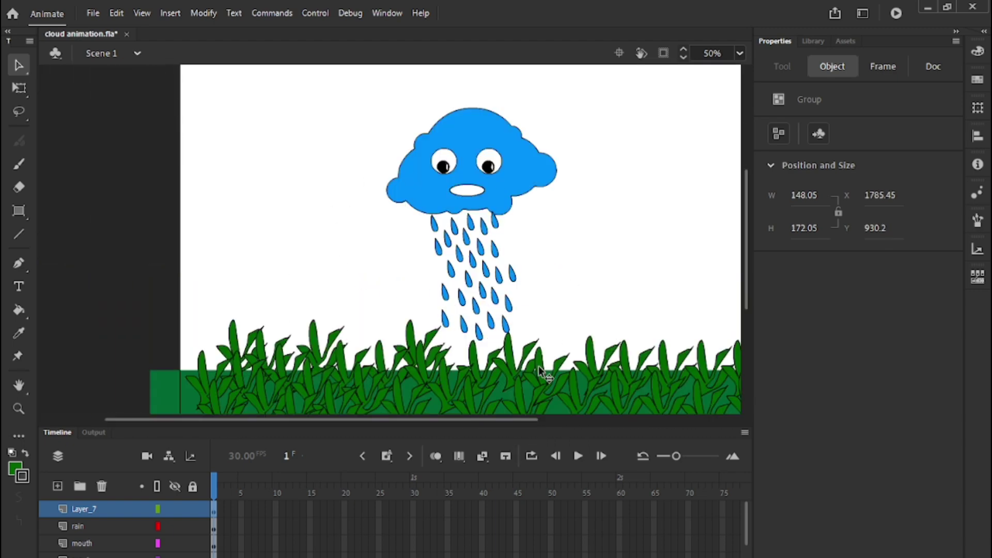
pyautogui.scroll(-3, 103, 511)
# Add a new layer, place it beneath Layer_1 at the bottom of the layer stack, and name it background.
pyautogui.click(82, 531)
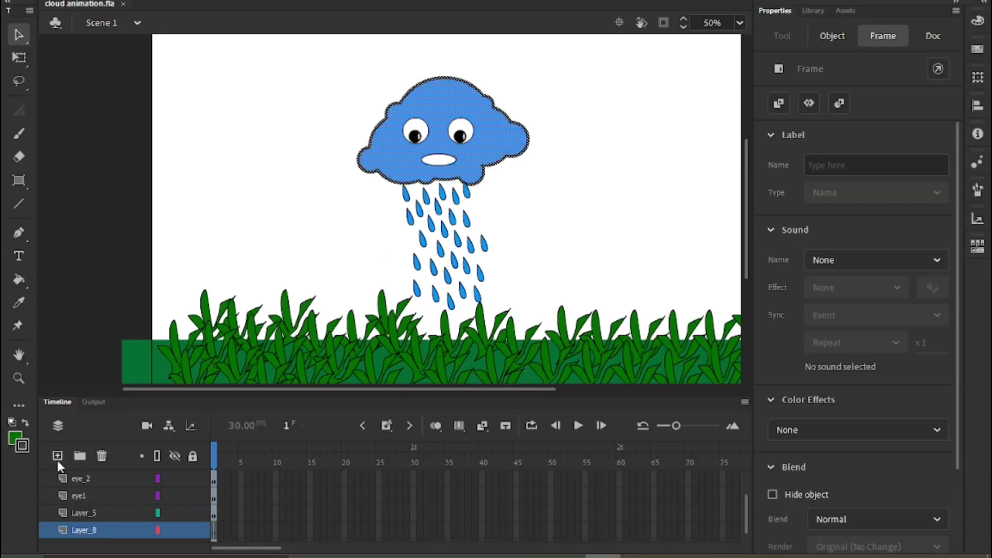
pyautogui.click(83, 512)
pyautogui.moveTo(106, 514); pyautogui.dragTo(107, 537)
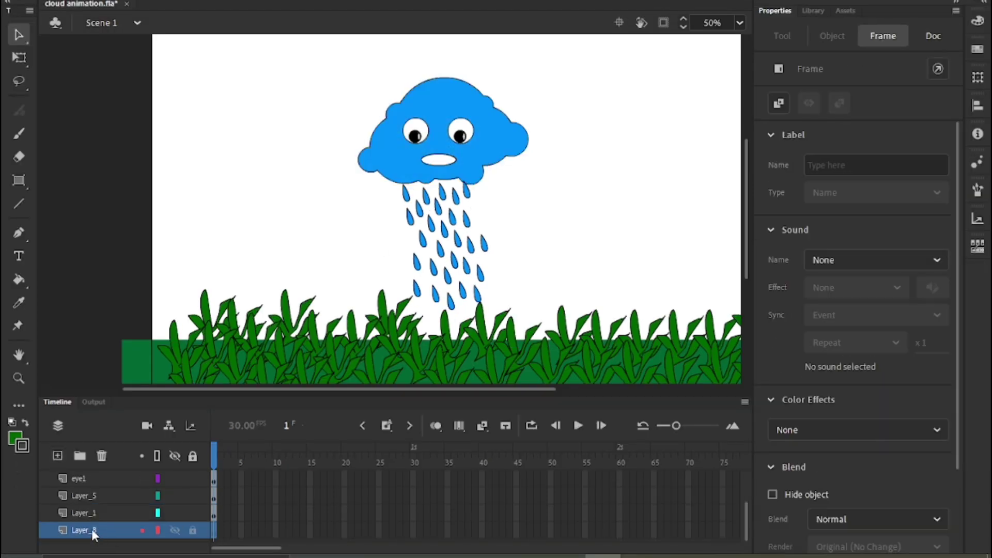
pyautogui.doubleClick(91, 531)
pyautogui.write('back')
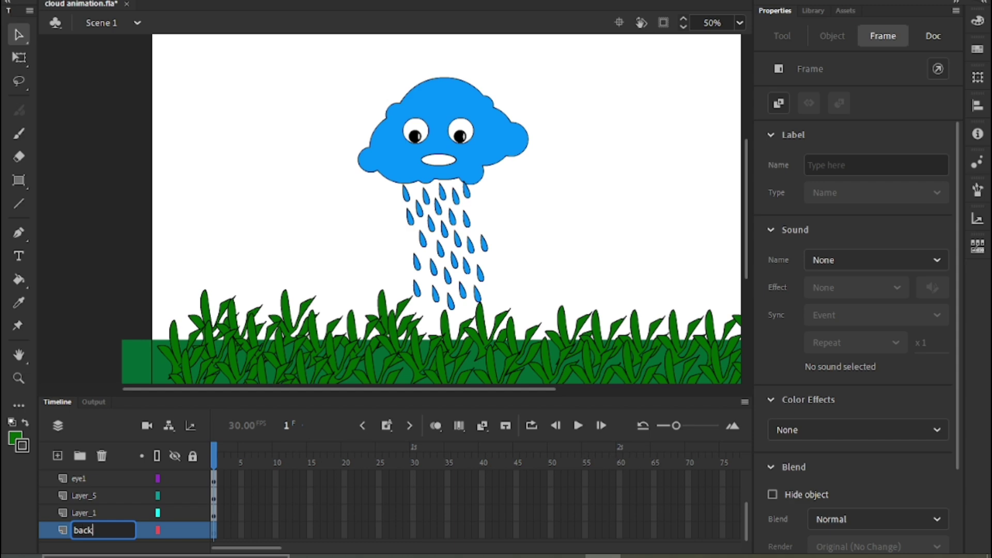
pyautogui.write('ground')
pyautogui.press('Return')
# Draw a rectangle about 2349 by 1248 px on the background layer, extending past the stage edges behind the artwork.
pyautogui.hotkey('ctrl', '-')
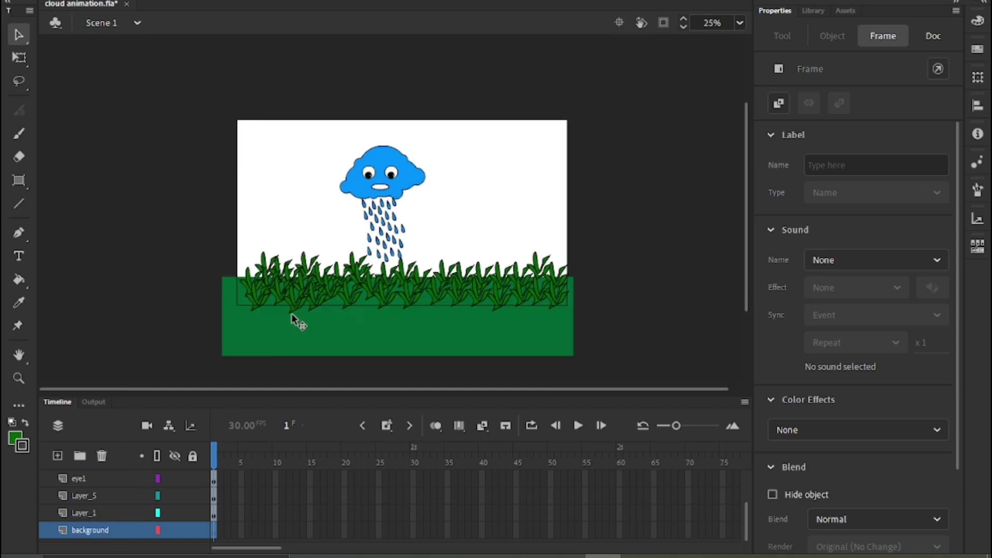
pyautogui.click(18, 180)
pyautogui.click(23, 191)
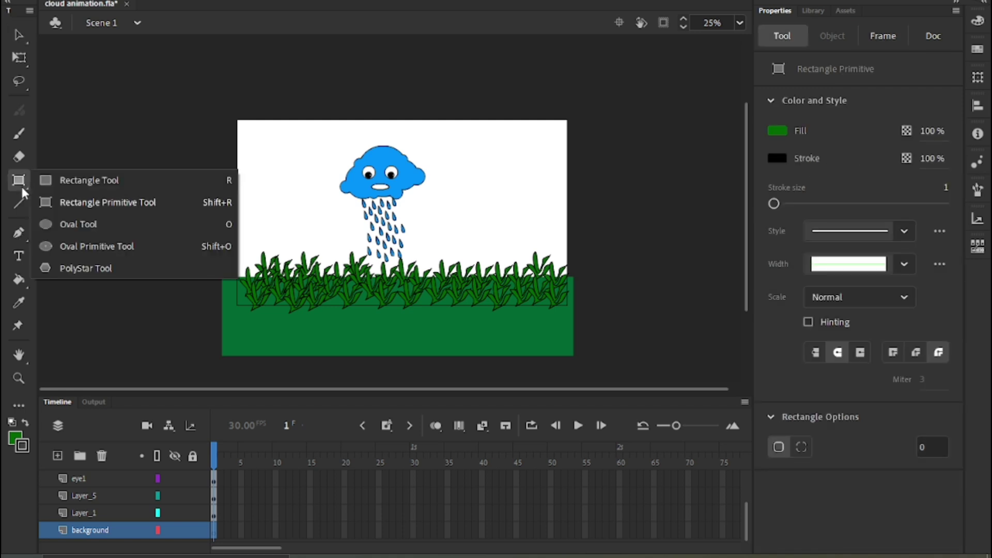
pyautogui.click(76, 189)
pyautogui.moveTo(191, 95); pyautogui.dragTo(594, 308)
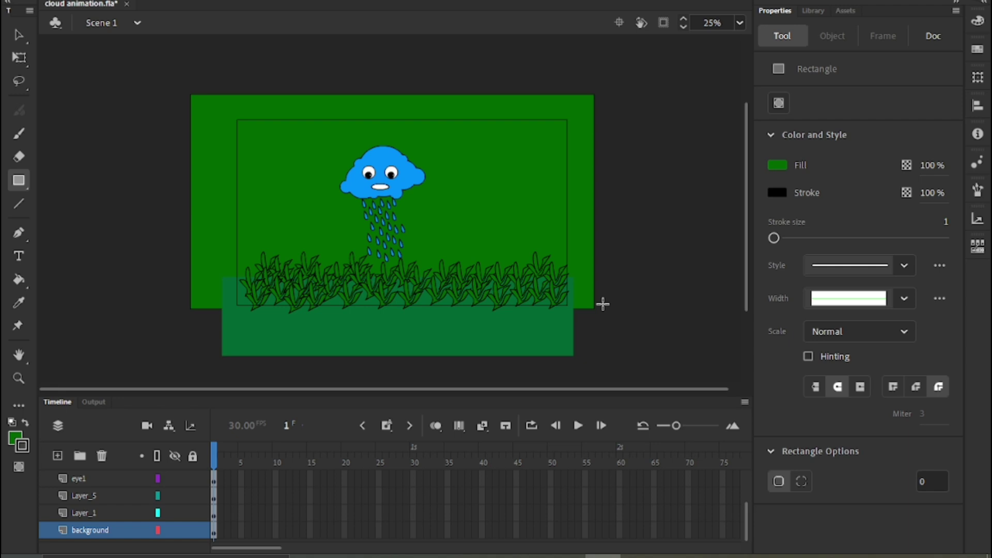
# Choose #00CCFF as the fill color and fill the background rectangle with it.
pyautogui.click(784, 168)
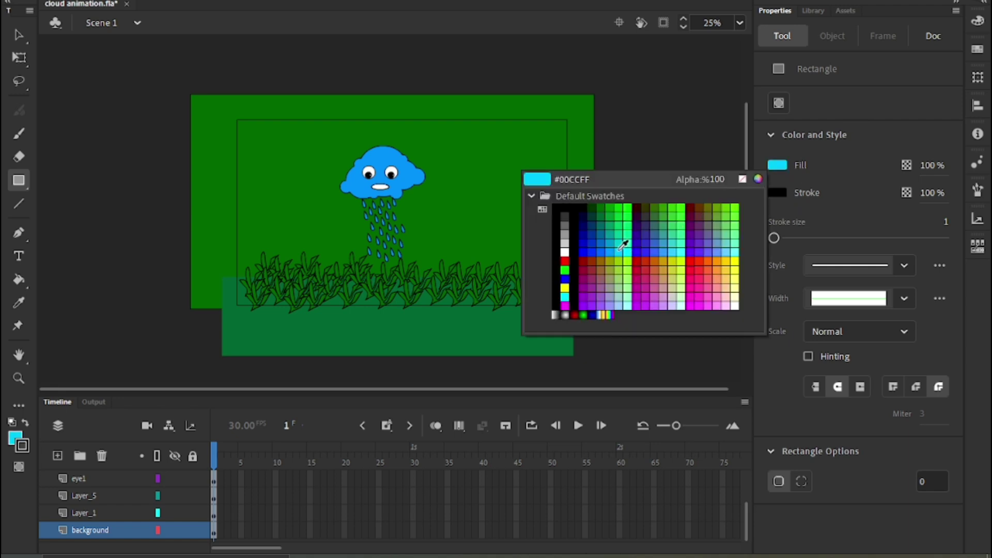
pyautogui.click(623, 244)
pyautogui.click(19, 279)
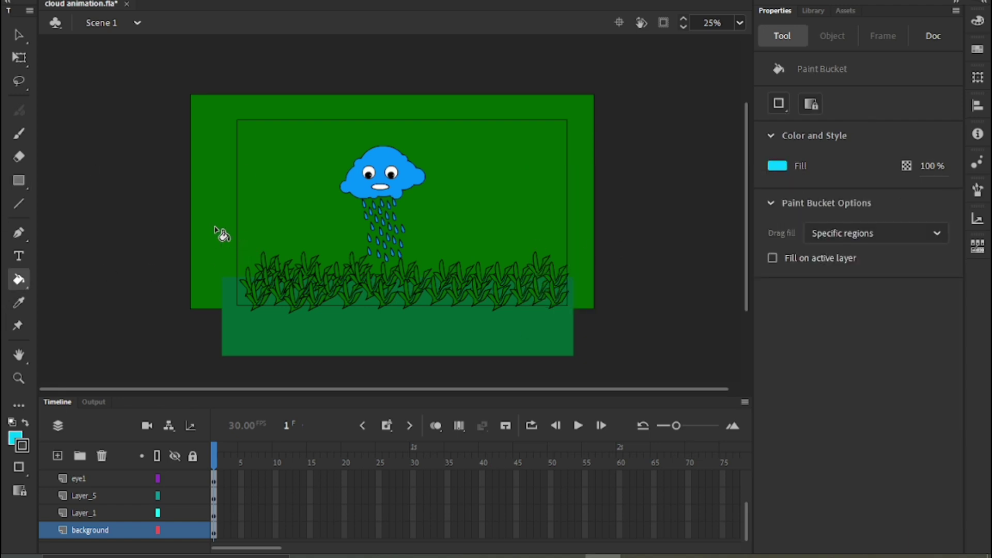
pyautogui.click(216, 227)
# Change the background rectangle's fill to a pale sky blue with a custom color, and save the document.
pyautogui.click(19, 34)
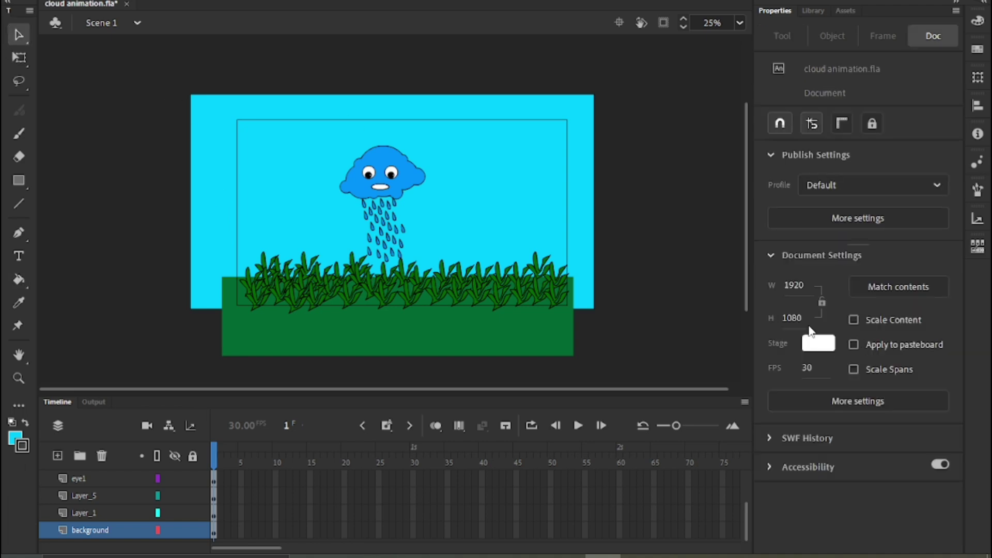
pyautogui.hotkey('ctrl', '=')
pyautogui.click(681, 224)
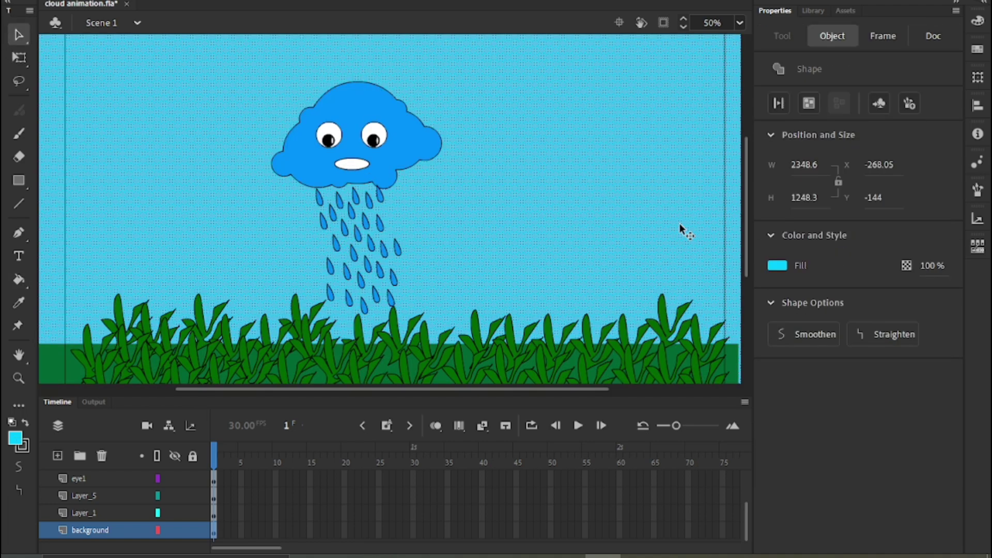
pyautogui.click(779, 265)
pyautogui.click(757, 279)
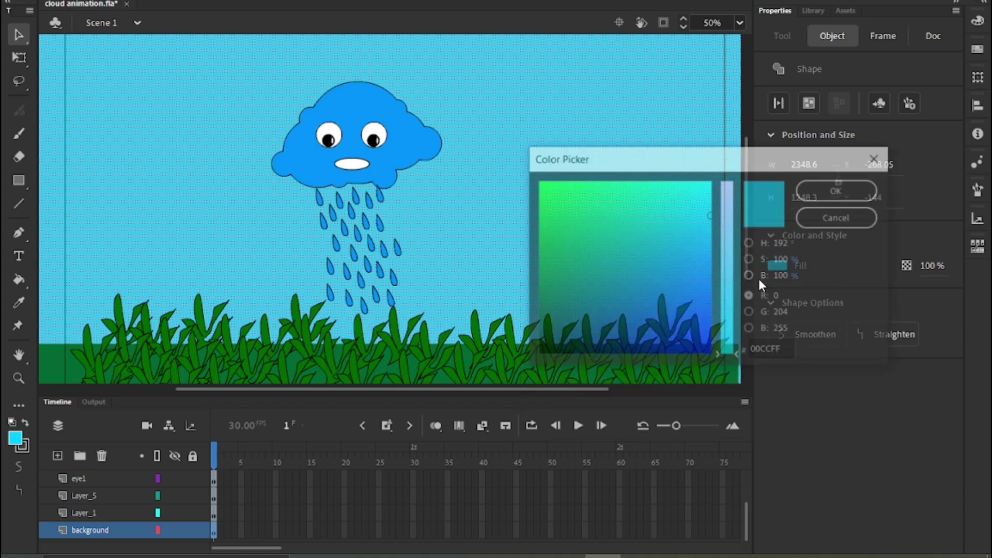
pyautogui.moveTo(706, 235)
pyautogui.mouseDown()
pyautogui.moveTo(711, 216)
pyautogui.moveTo(699, 191)
pyautogui.moveTo(691, 200)
pyautogui.moveTo(707, 216)
pyautogui.mouseUp()
pyautogui.moveTo(736, 356); pyautogui.dragTo(746, 256)
pyautogui.click(839, 189)
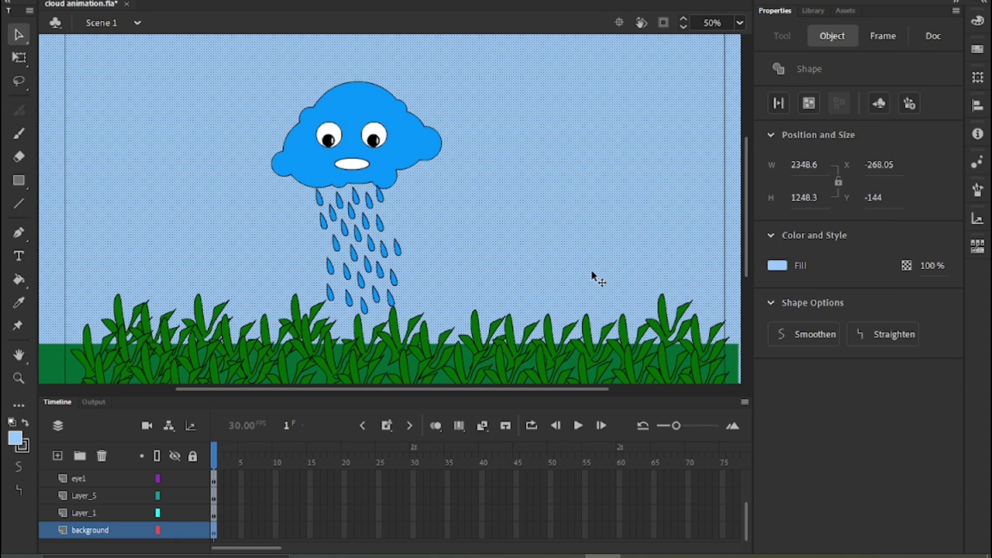
pyautogui.hotkey('ctrl', '-')
pyautogui.click(602, 264)
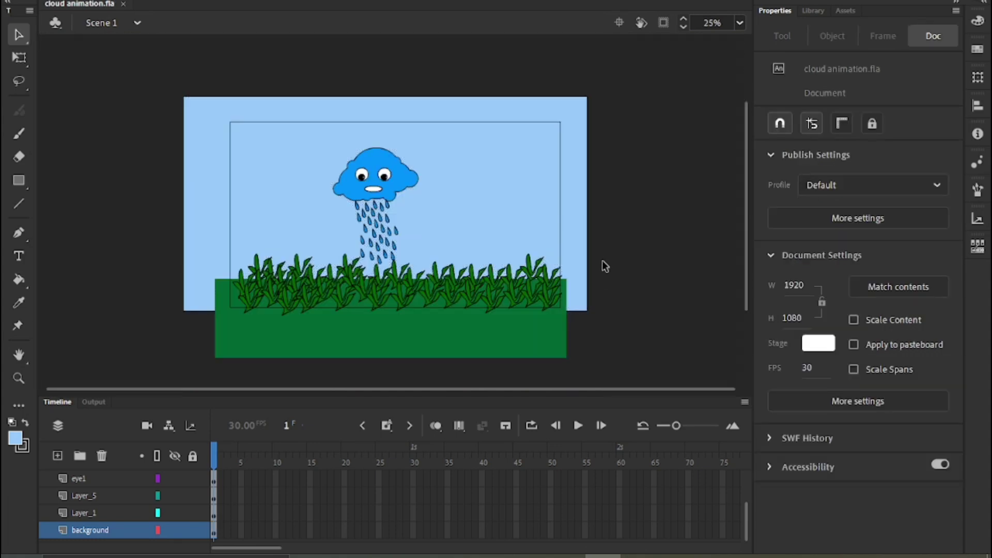
# Rename Layer_1, which holds the cloud's body.
pyautogui.hotkey('ctrl', '=')
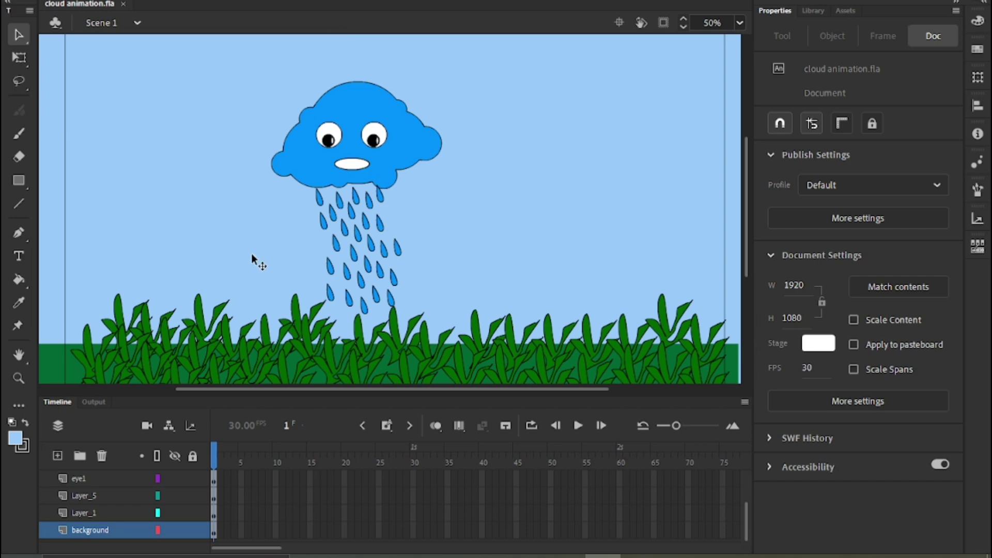
pyautogui.click(97, 481)
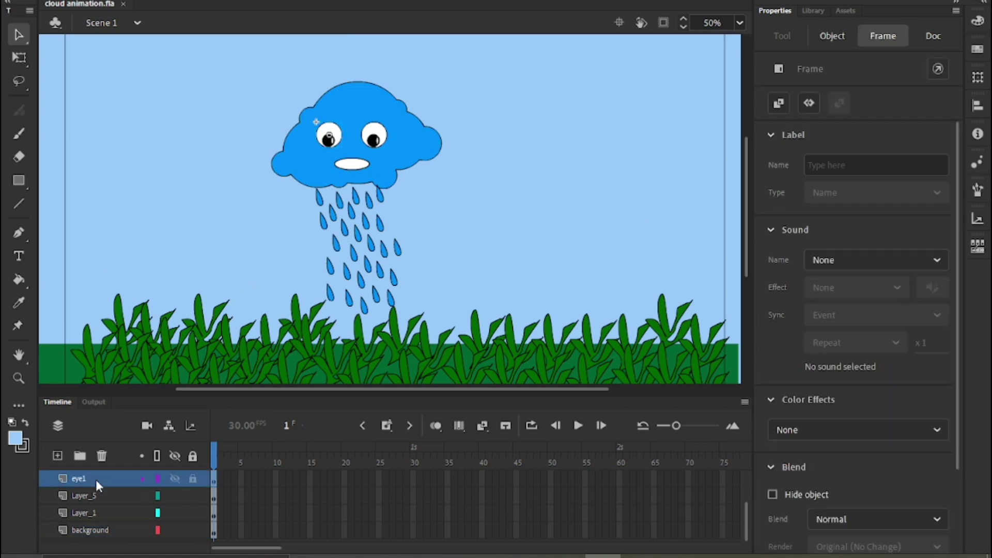
pyautogui.click(99, 514)
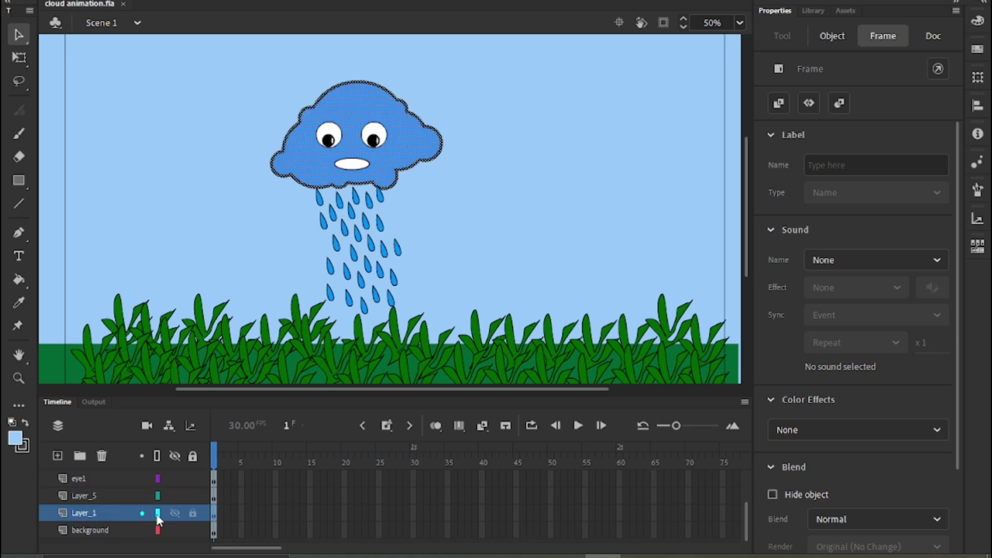
pyautogui.doubleClick(80, 513)
pyautogui.write('c')
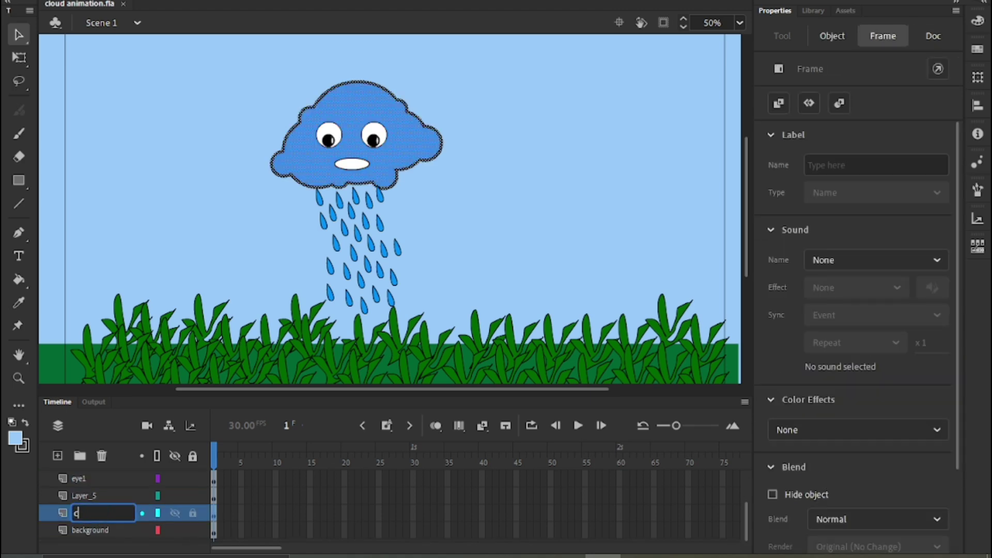